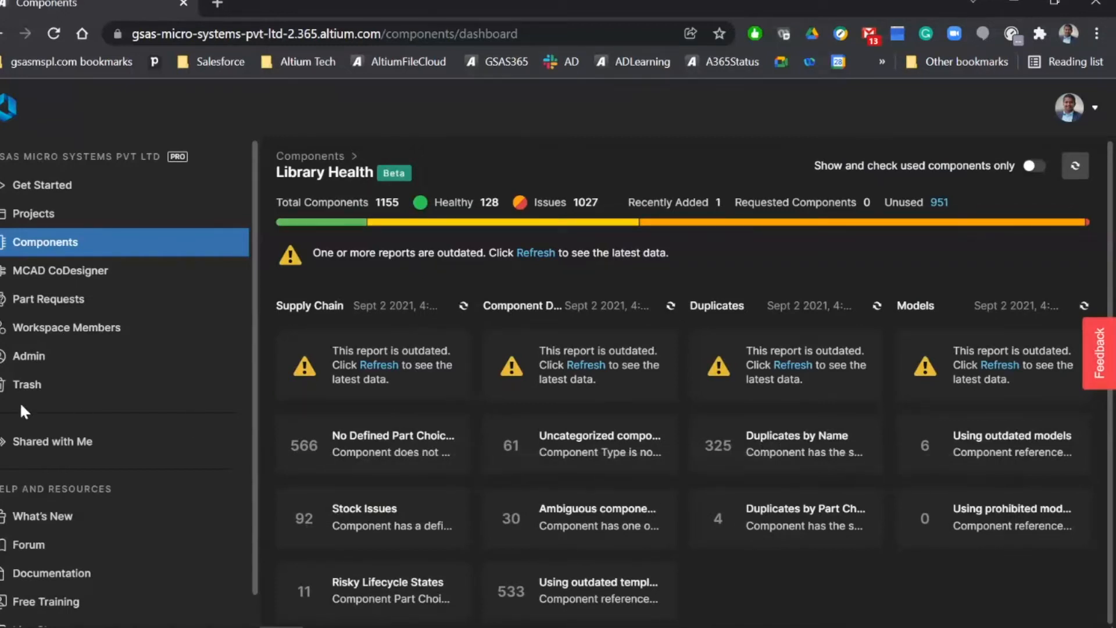
Step: Open the Librarians role from the workspace's admin roles, review its members, and close it without changes
{"action": "left_click", "coordinate": [29, 356]}
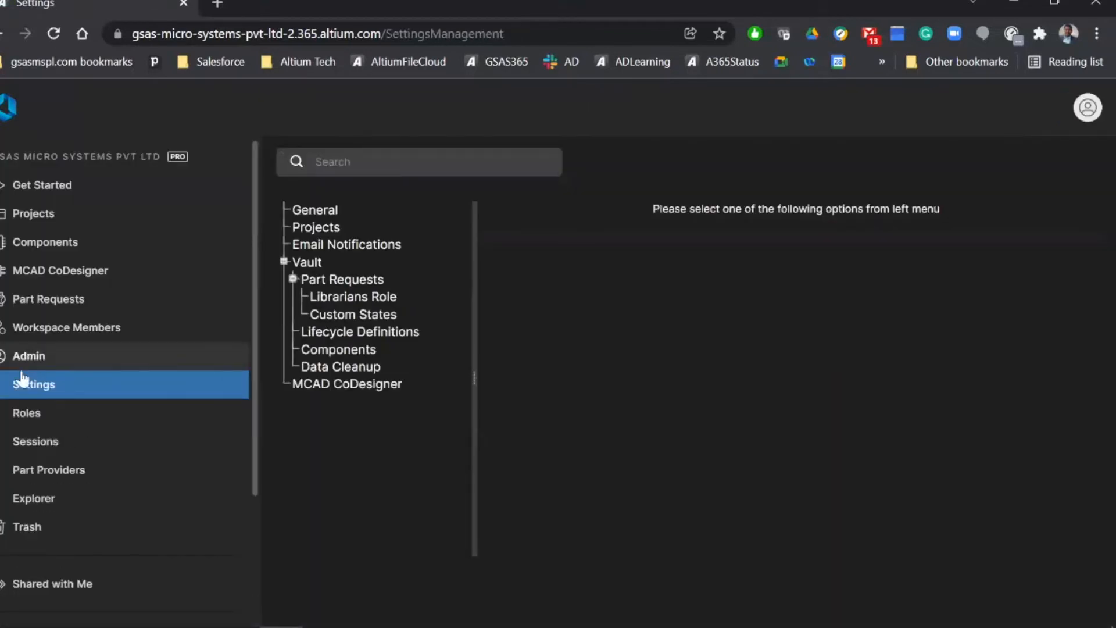
{"action": "left_click", "coordinate": [25, 421]}
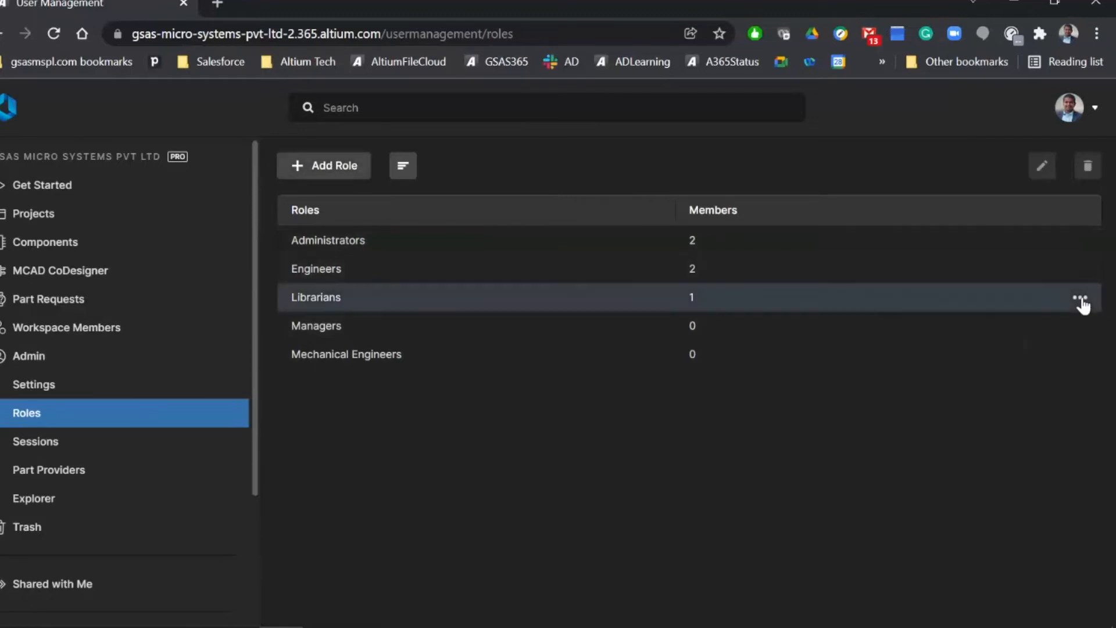
{"action": "left_click", "coordinate": [1080, 298]}
{"action": "left_click", "coordinate": [1051, 320]}
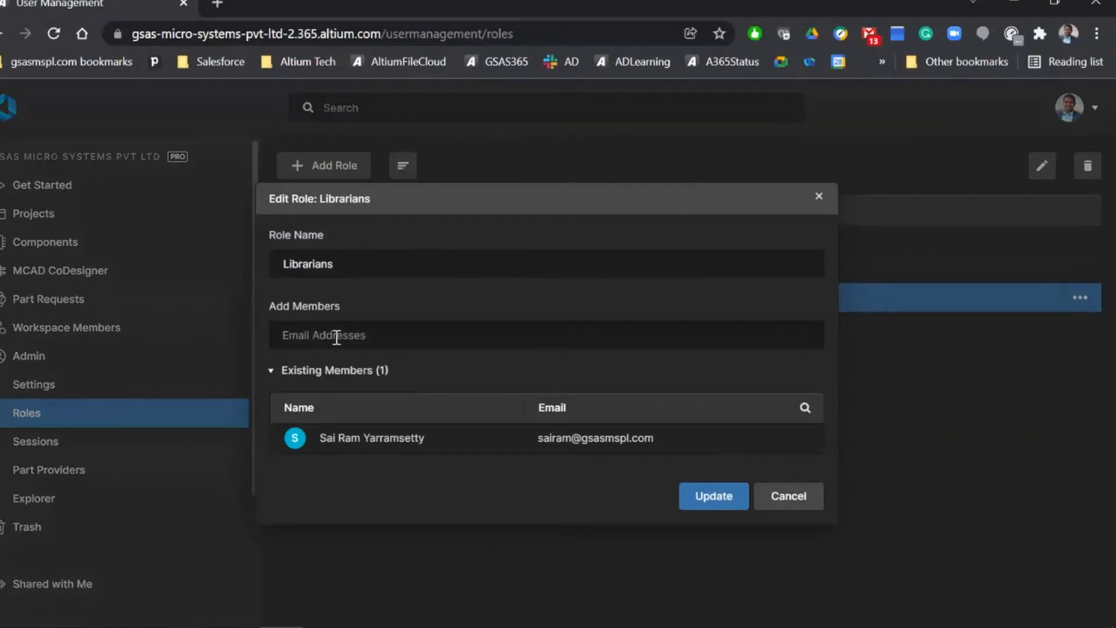
{"action": "left_click", "coordinate": [817, 197]}
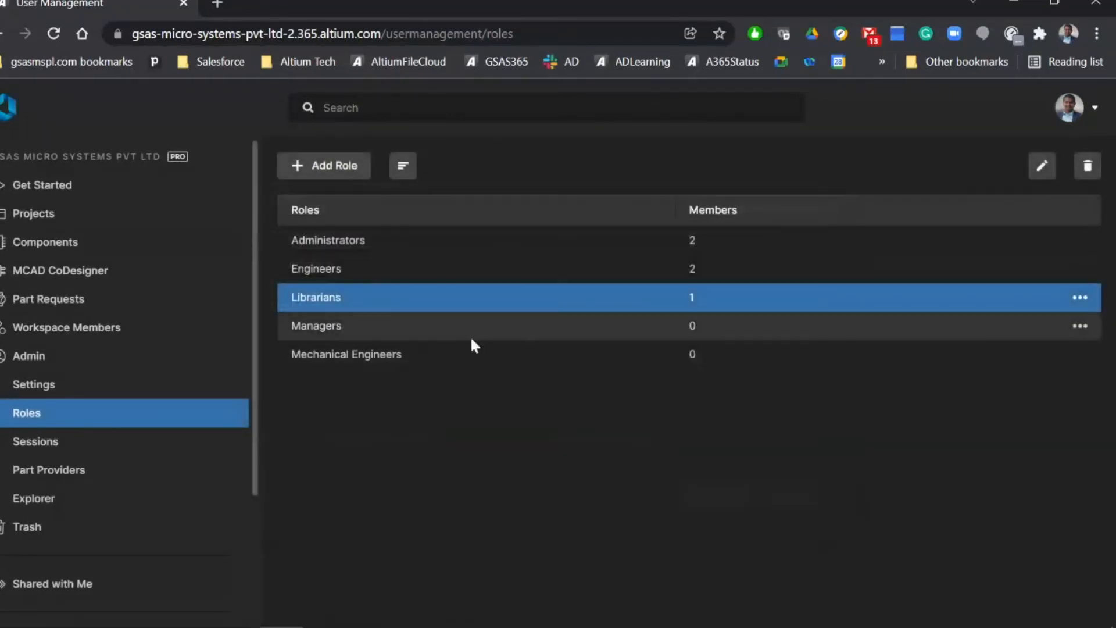
Step: Open the Engineers role for editing to check its existing members, and close it without updating
{"action": "left_click", "coordinate": [1080, 271]}
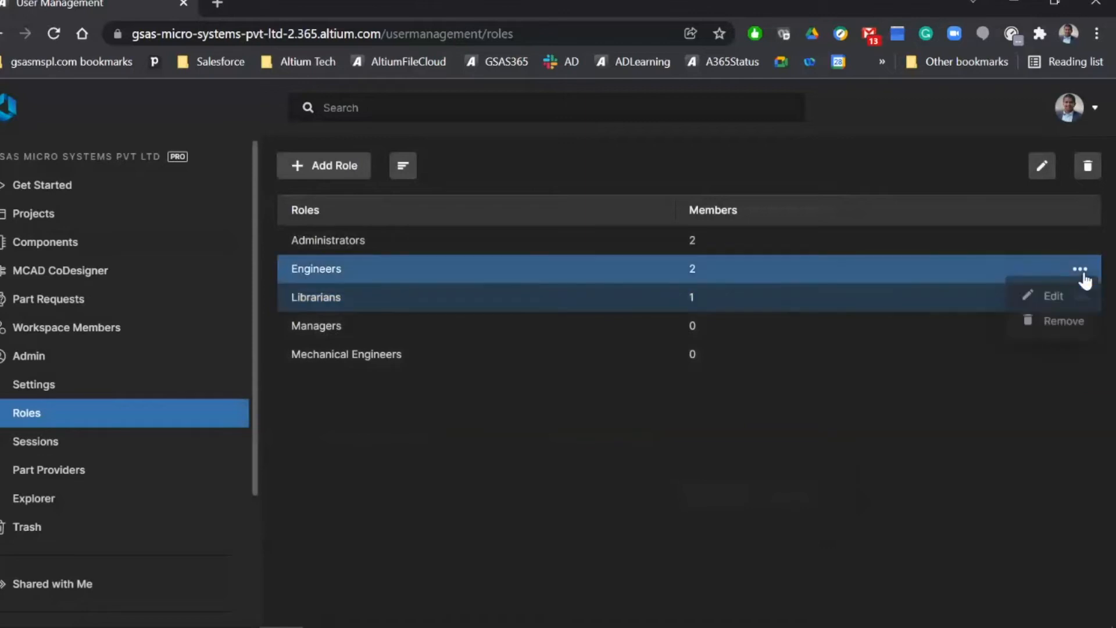
{"action": "left_click", "coordinate": [1050, 300]}
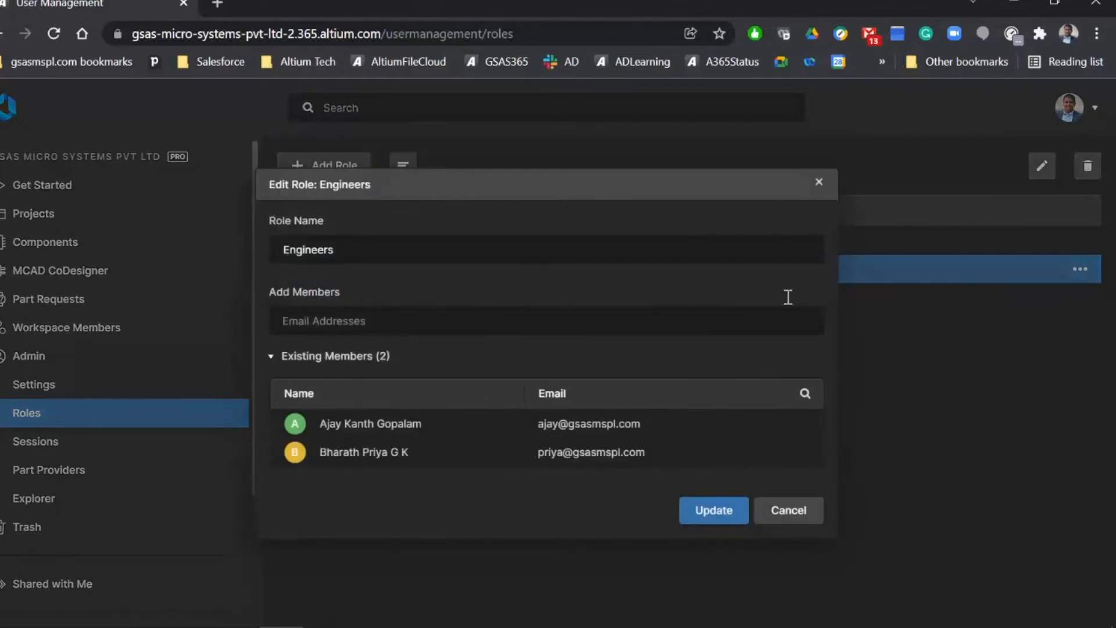
{"action": "left_click", "coordinate": [819, 183]}
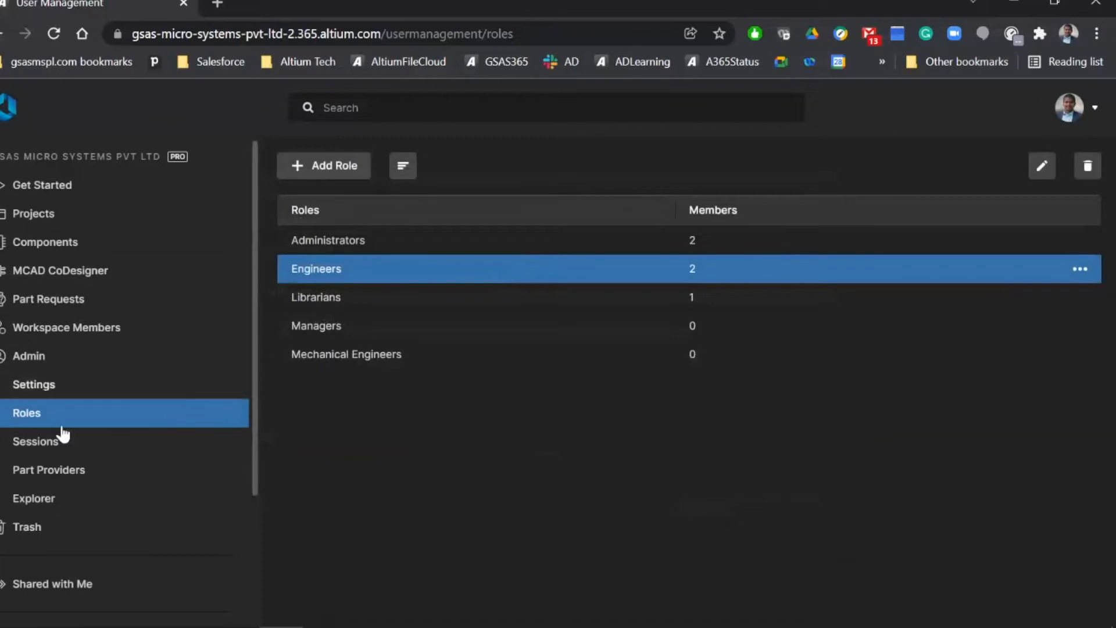
Step: Open the Component Lifecycle definition from the Vault lifecycle definitions in the admin settings
{"action": "left_click", "coordinate": [49, 387]}
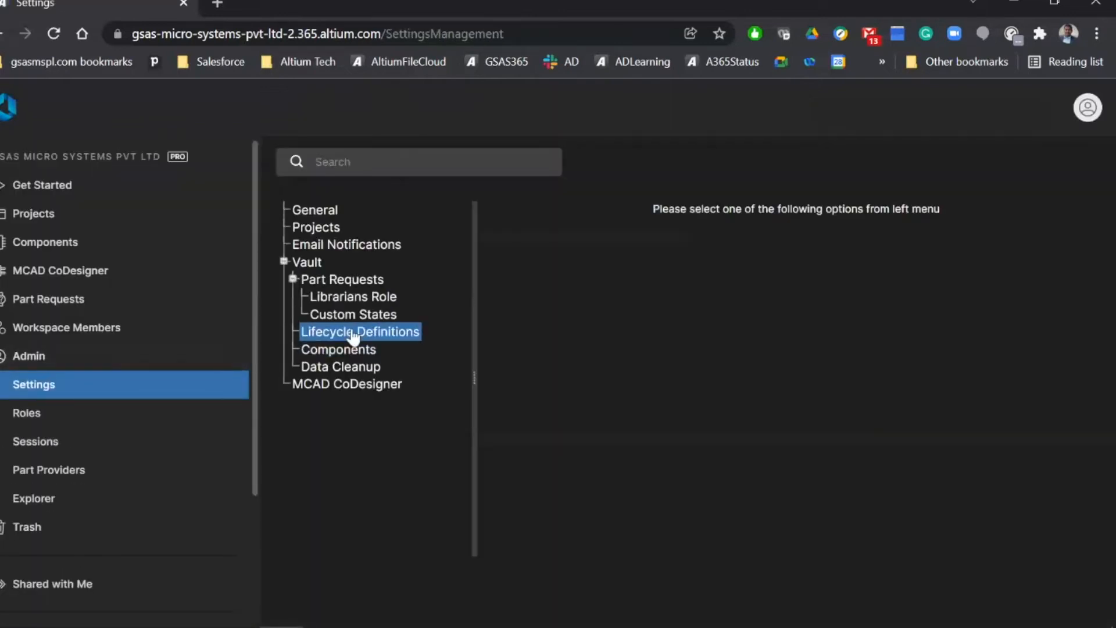
{"action": "left_click", "coordinate": [353, 334]}
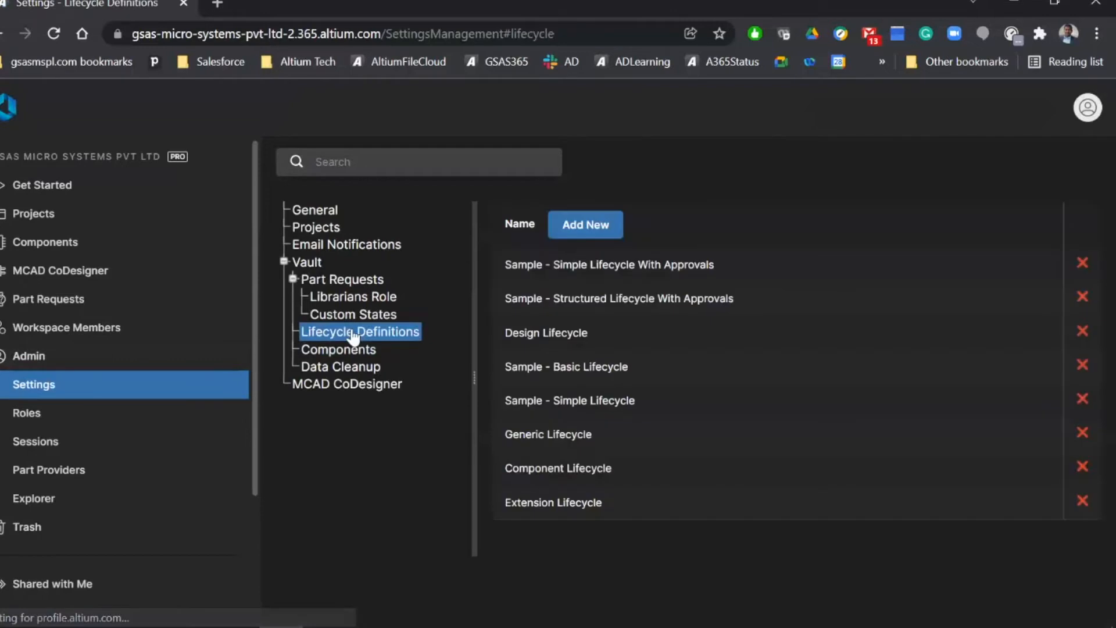
{"action": "left_click", "coordinate": [546, 470]}
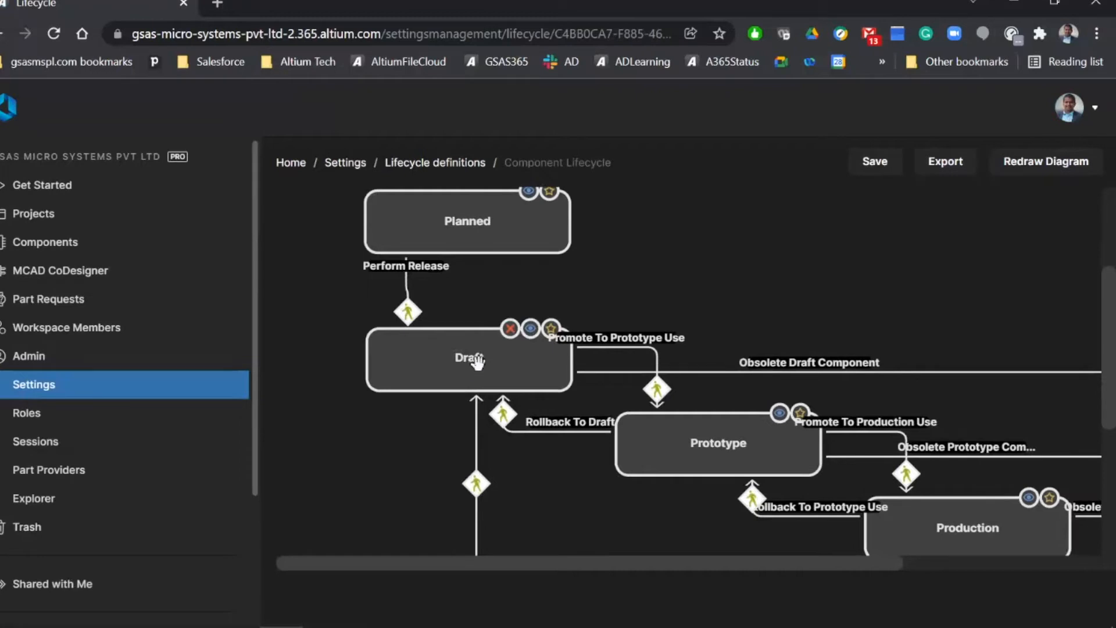
Step: Examine the Component Lifecycle diagram's states from Draft through Prototype and Production to Obsolete, including the promote, rollback and restore transitions
{"action": "scroll", "coordinate": [476, 360], "scroll_direction": "down", "scroll_amount": 2}
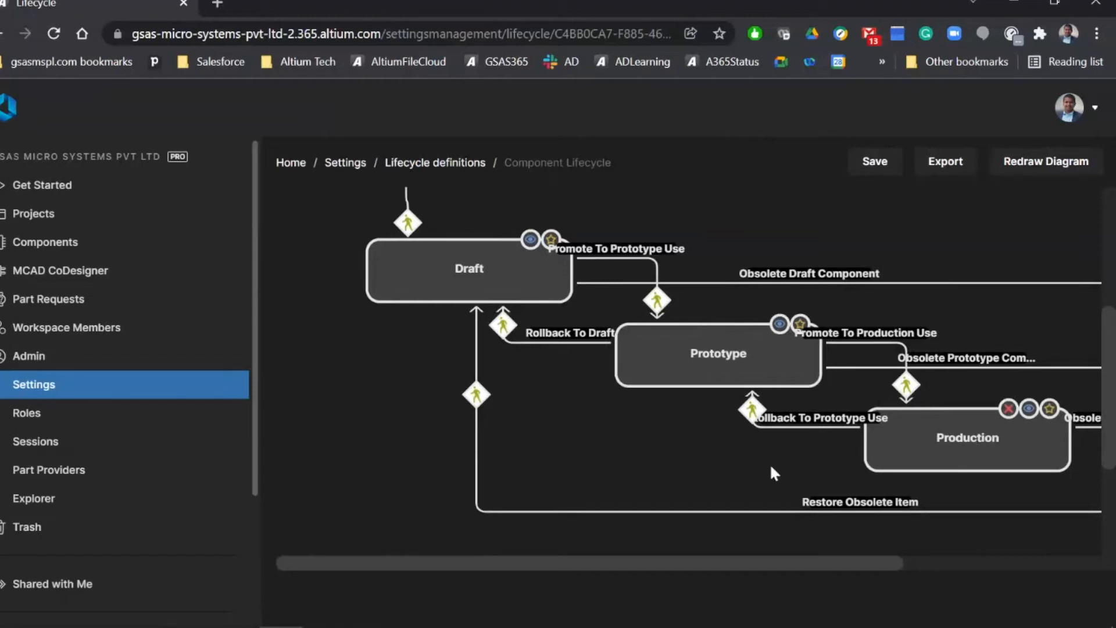
{"action": "left_click_drag", "start_coordinate": [826, 564], "coordinate": [978, 559]}
{"action": "scroll", "coordinate": [825, 399], "scroll_direction": "down", "scroll_amount": 2}
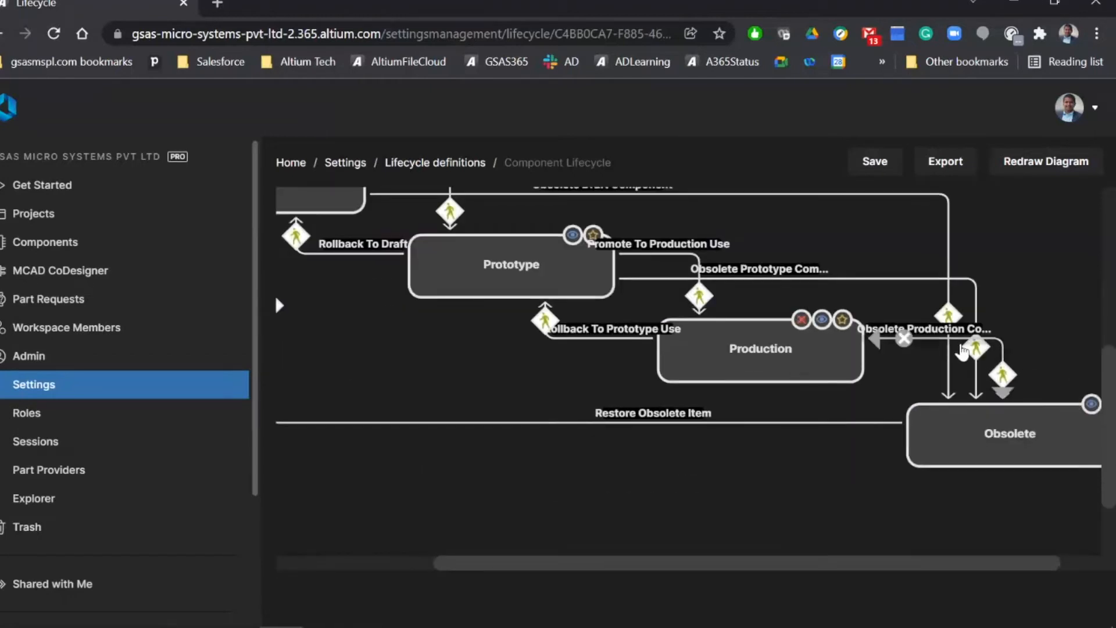
{"action": "left_click_drag", "start_coordinate": [924, 569], "coordinate": [731, 579]}
{"action": "scroll", "coordinate": [504, 290], "scroll_direction": "up", "scroll_amount": 1}
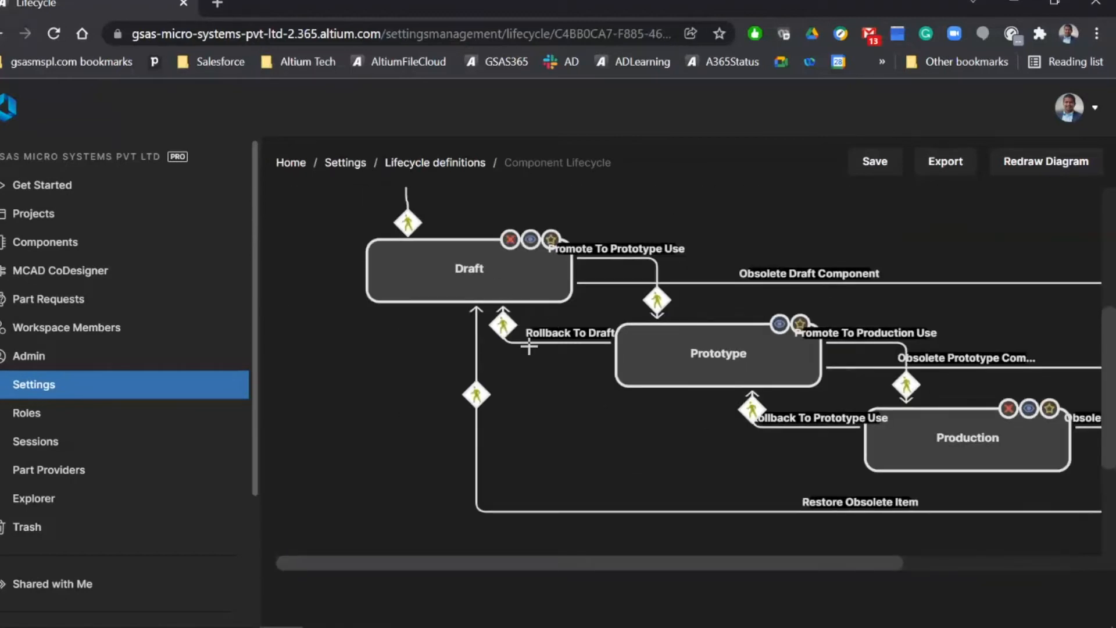
{"action": "scroll", "coordinate": [466, 549], "scroll_direction": "down", "scroll_amount": 2}
{"action": "left_click_drag", "start_coordinate": [459, 560], "coordinate": [675, 561]}
{"action": "scroll", "coordinate": [755, 372], "scroll_direction": "up", "scroll_amount": 2}
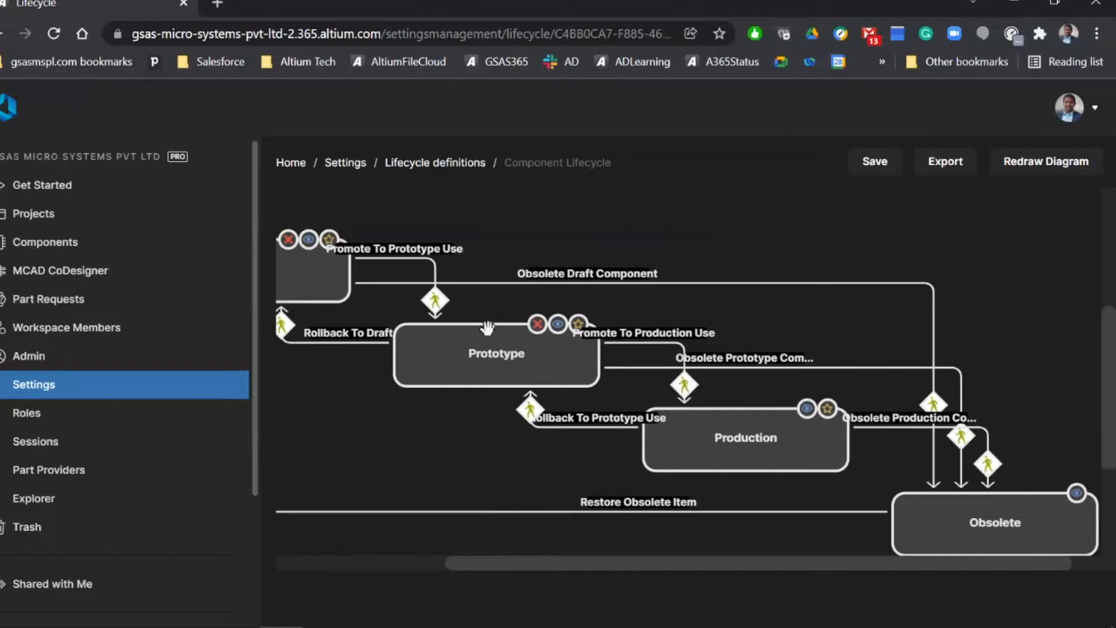
Step: Switch to Altium Designer, open the Explorer and display the server's Library Health report in a slightly wider window
{"action": "key", "text": "alt+Tab"}
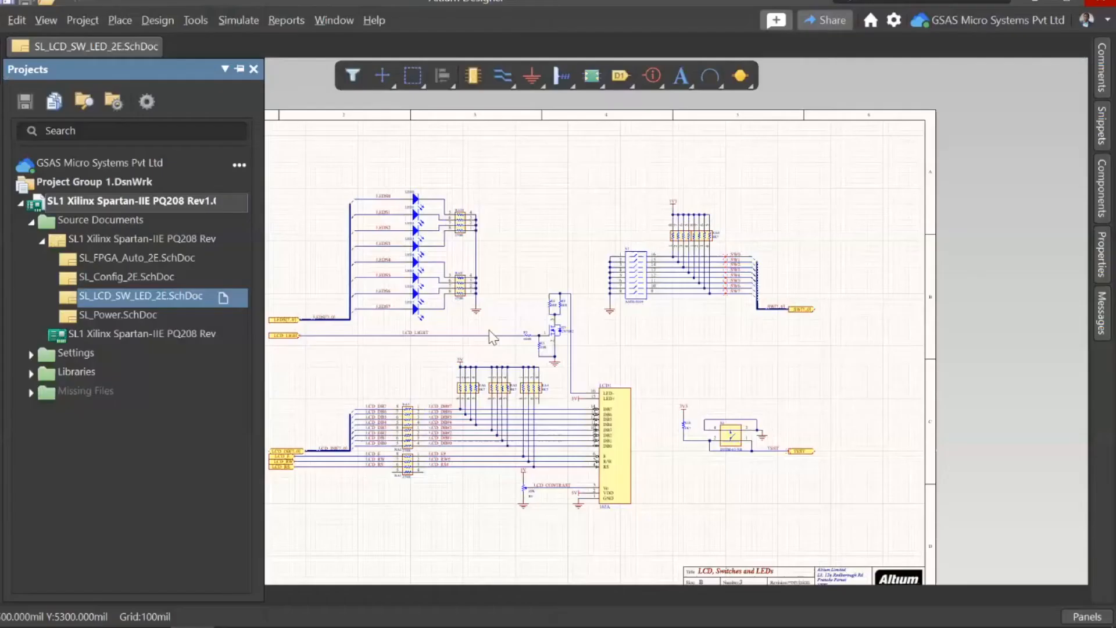
{"action": "right_click_drag", "start_coordinate": [528, 229], "coordinate": [574, 216]}
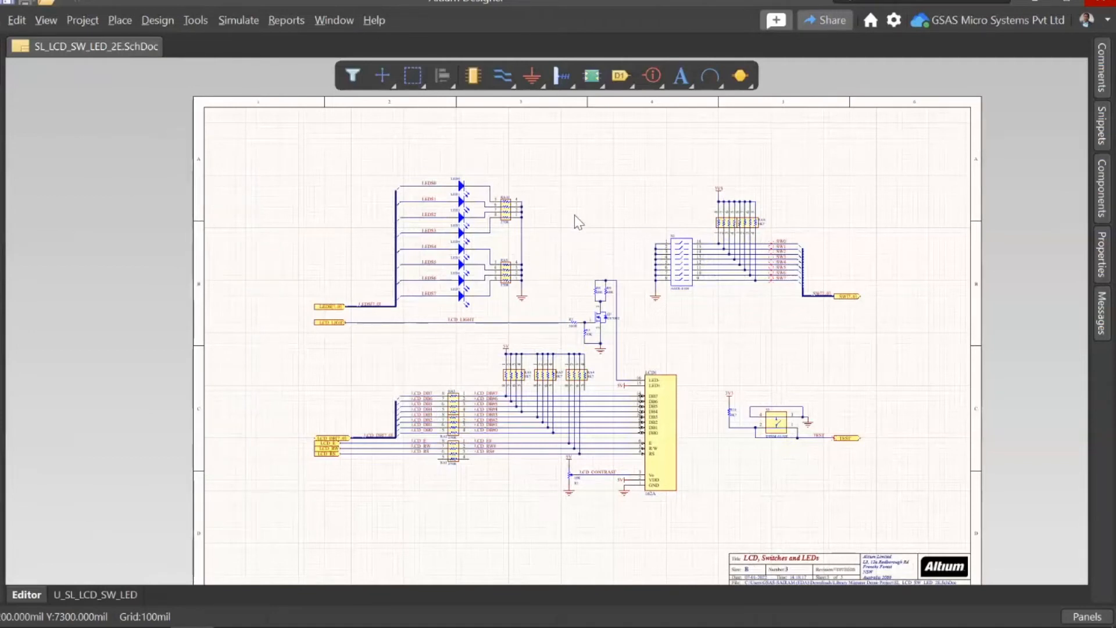
{"action": "left_click", "coordinate": [1076, 620]}
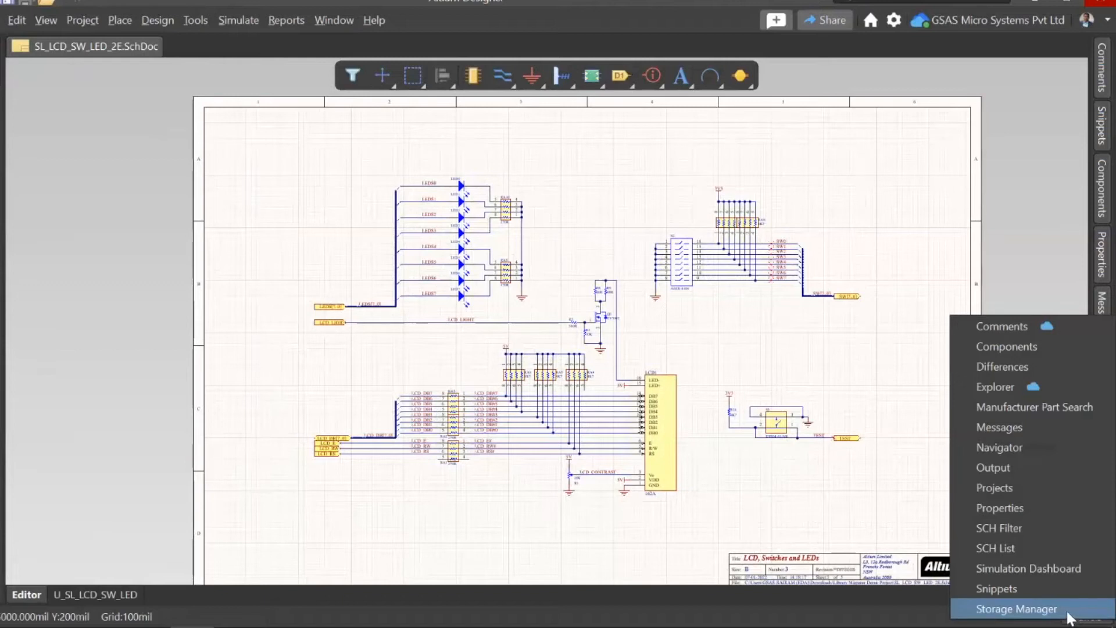
{"action": "left_click", "coordinate": [994, 387]}
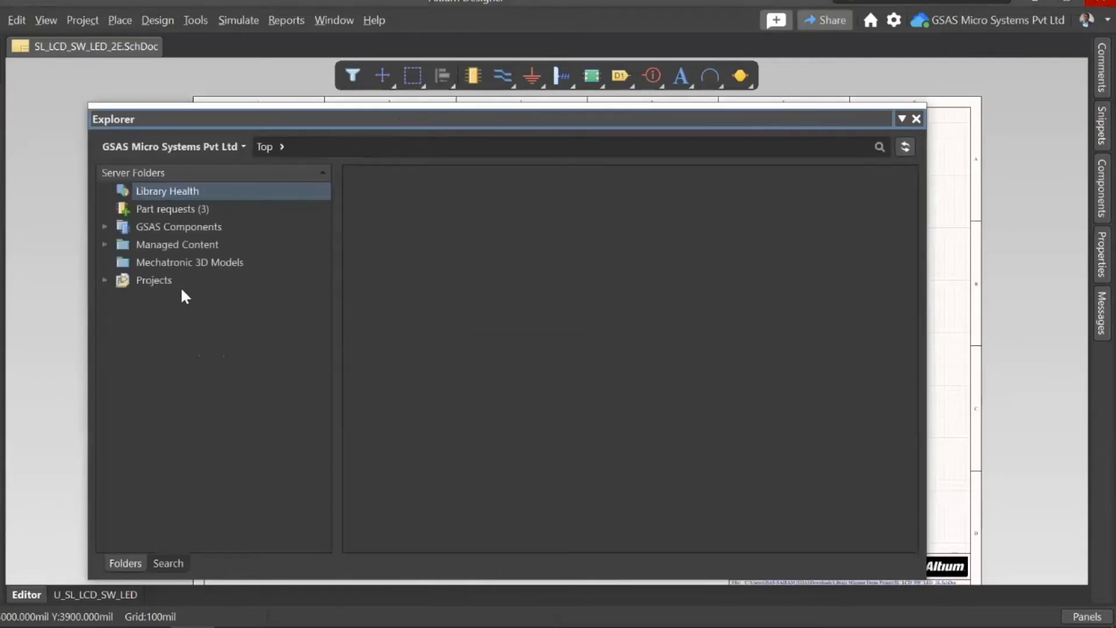
{"action": "left_click", "coordinate": [160, 192]}
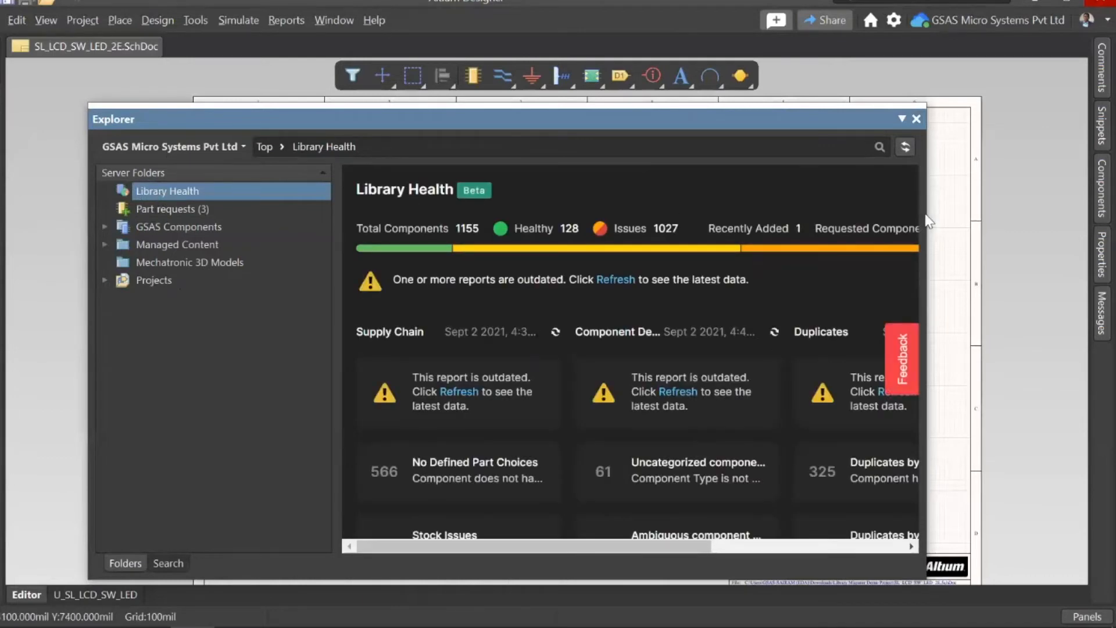
{"action": "left_click_drag", "start_coordinate": [927, 212], "coordinate": [954, 212]}
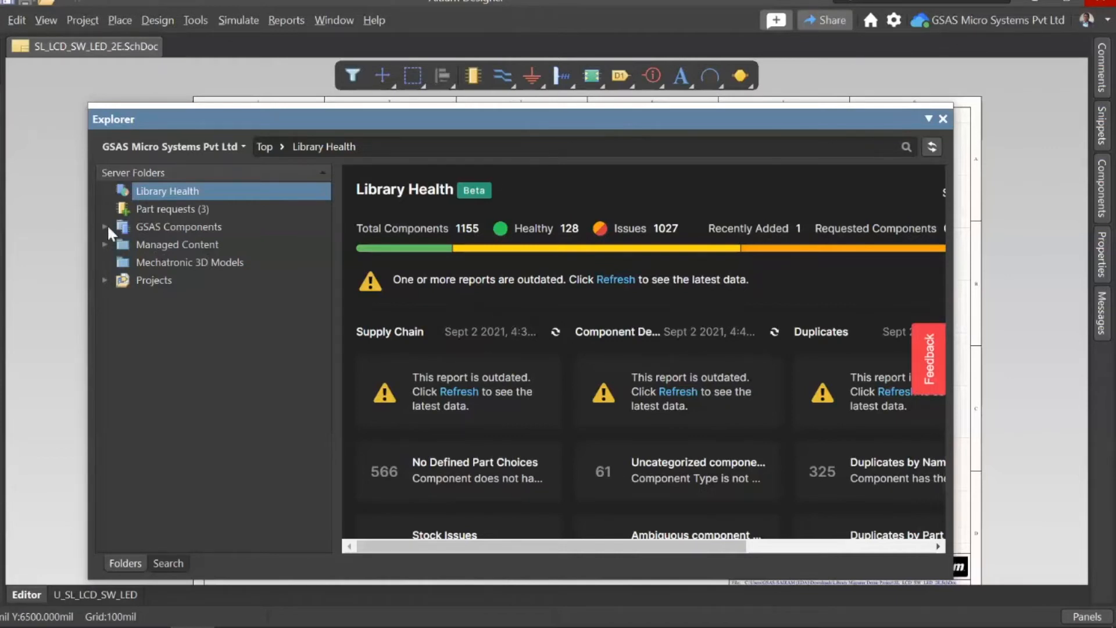
Step: View the part requests and check the closing options available for request 1 without choosing one
{"action": "left_click", "coordinate": [165, 211]}
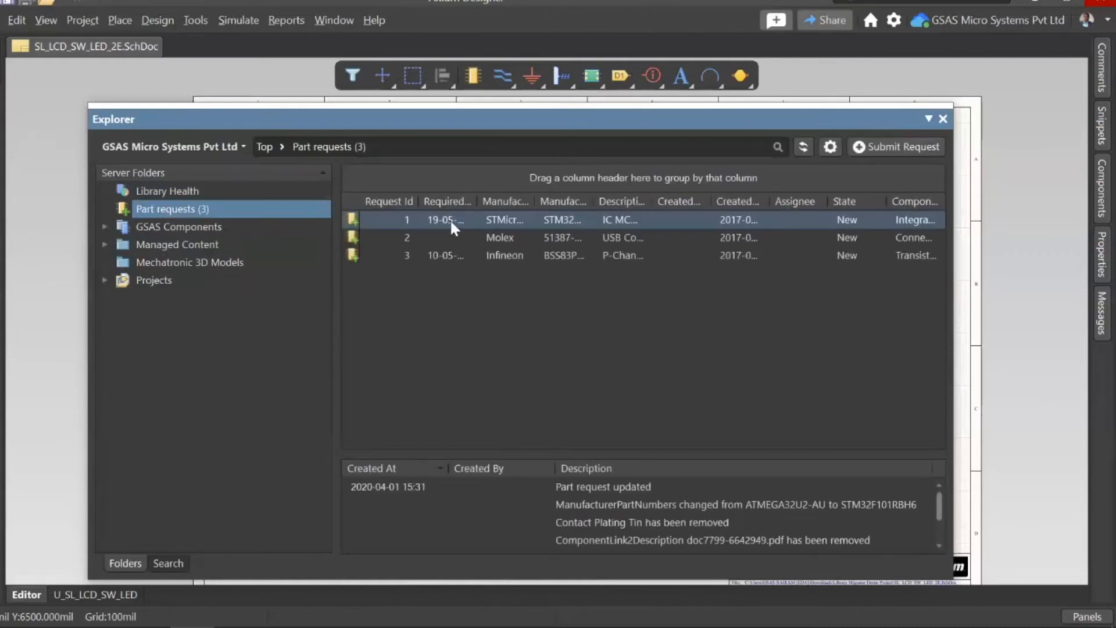
{"action": "right_click", "coordinate": [451, 221]}
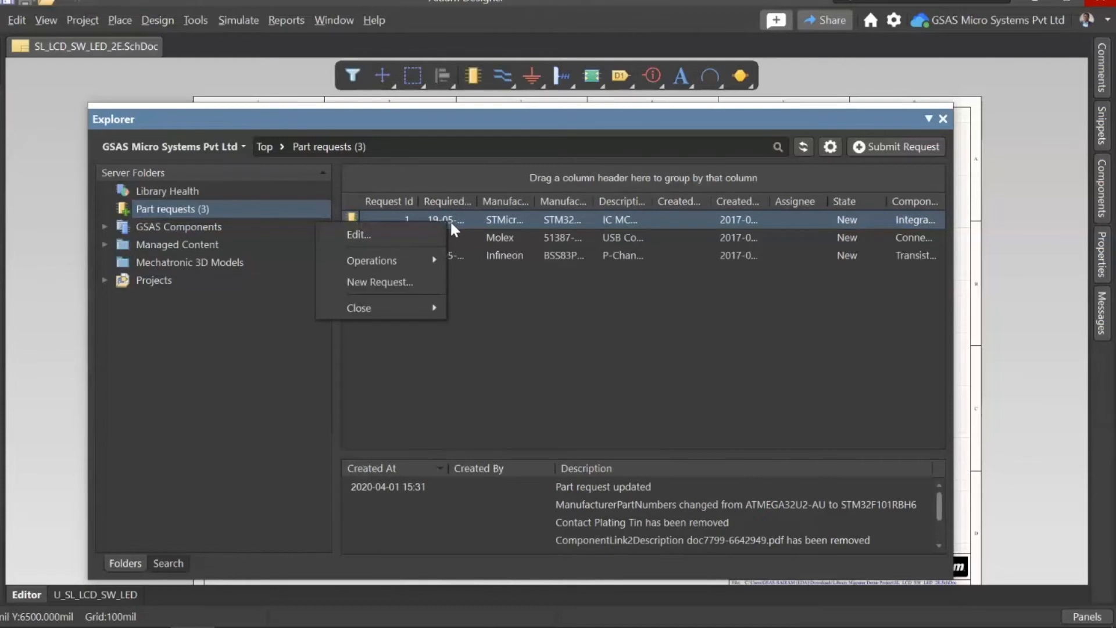
{"action": "mouse_move", "coordinate": [430, 313]}
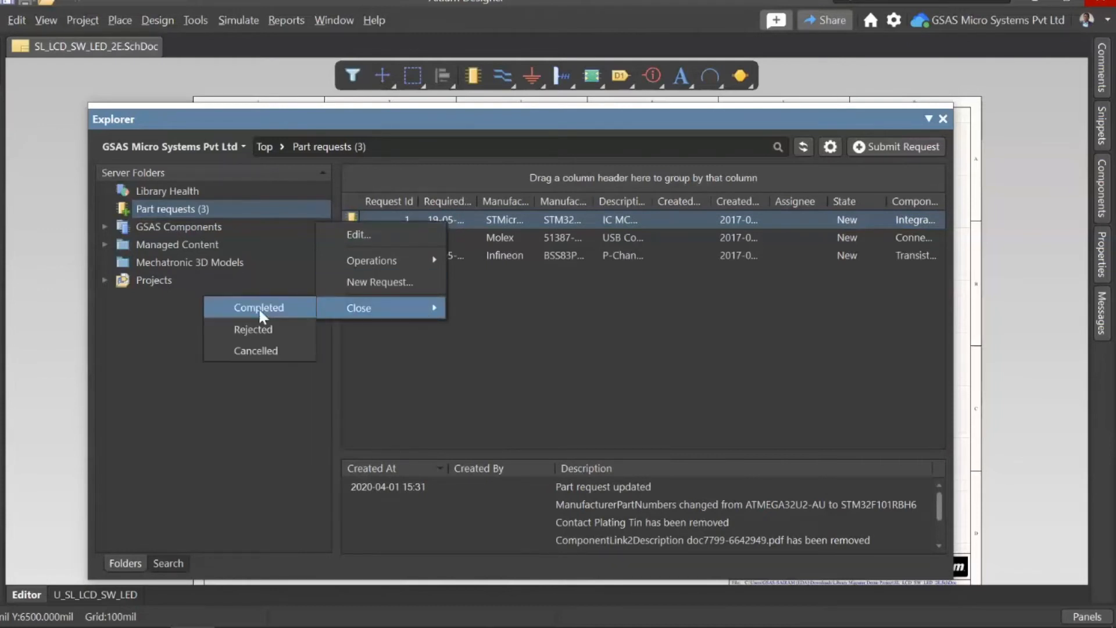
{"action": "left_click", "coordinate": [508, 347]}
{"action": "left_click", "coordinate": [104, 227]}
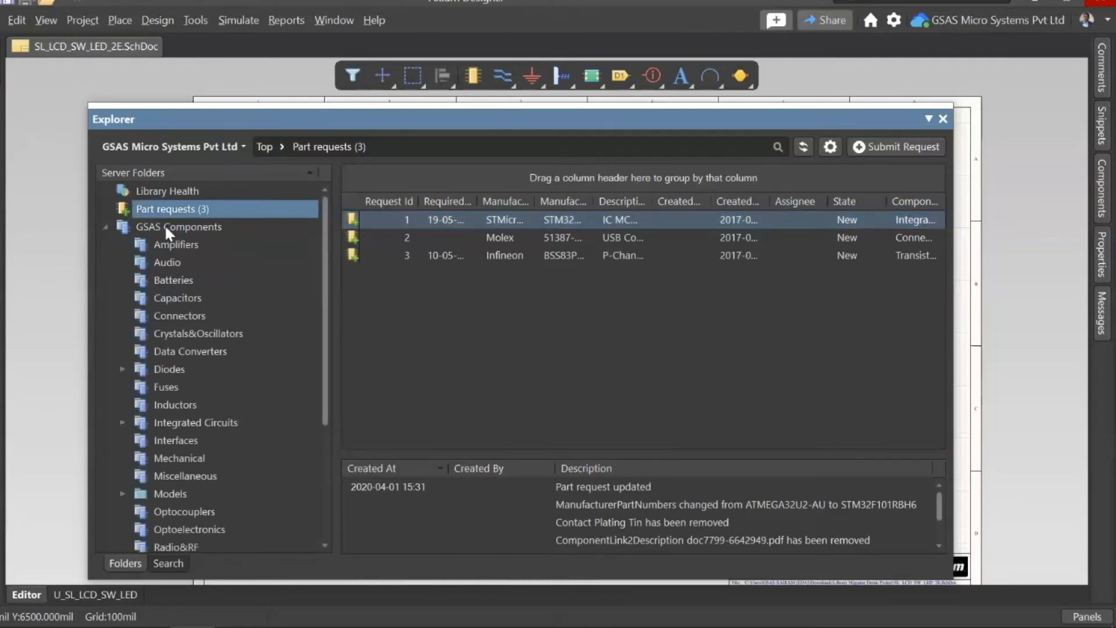
{"action": "left_click", "coordinate": [175, 249]}
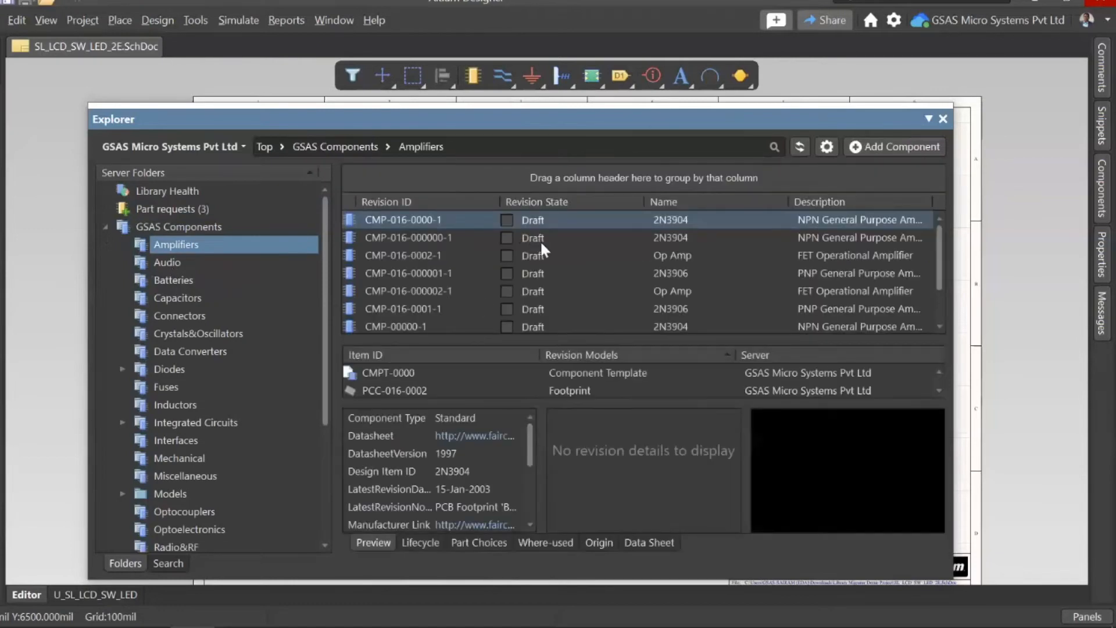
{"action": "scroll", "coordinate": [539, 240], "scroll_direction": "down", "scroll_amount": 1}
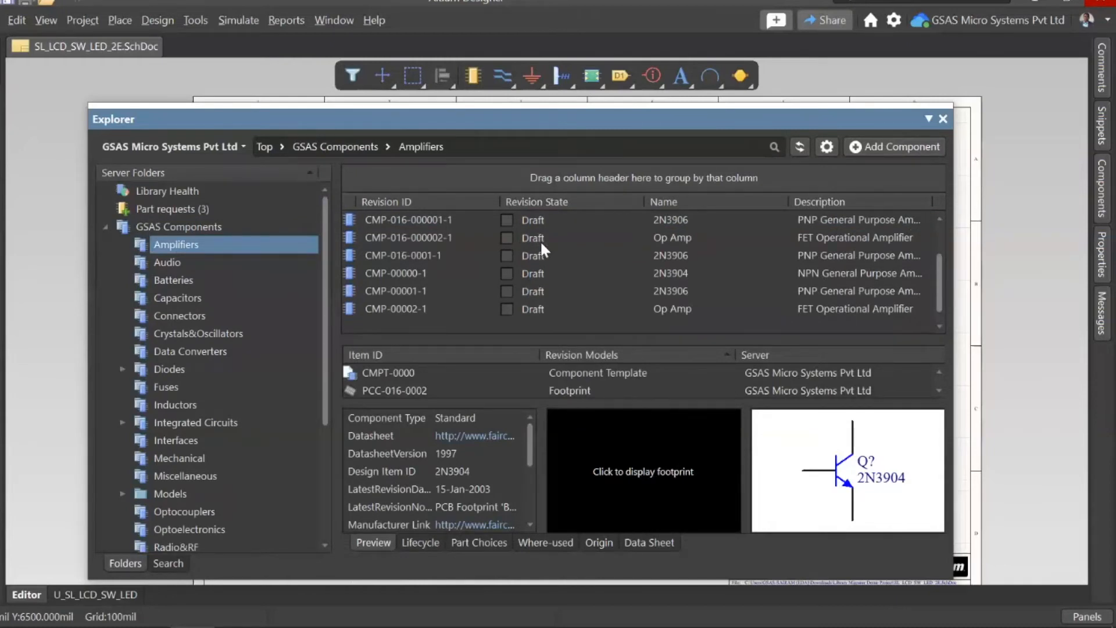
{"action": "left_click", "coordinate": [536, 271]}
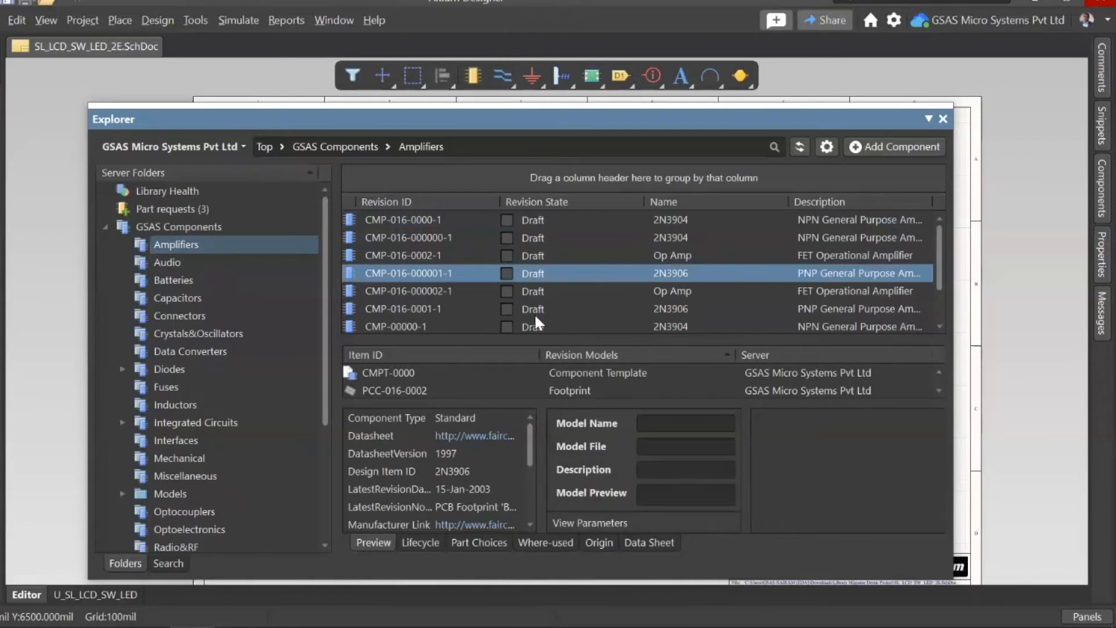
{"action": "left_click", "coordinate": [535, 313]}
{"action": "scroll", "coordinate": [535, 317], "scroll_direction": "down", "scroll_amount": 1}
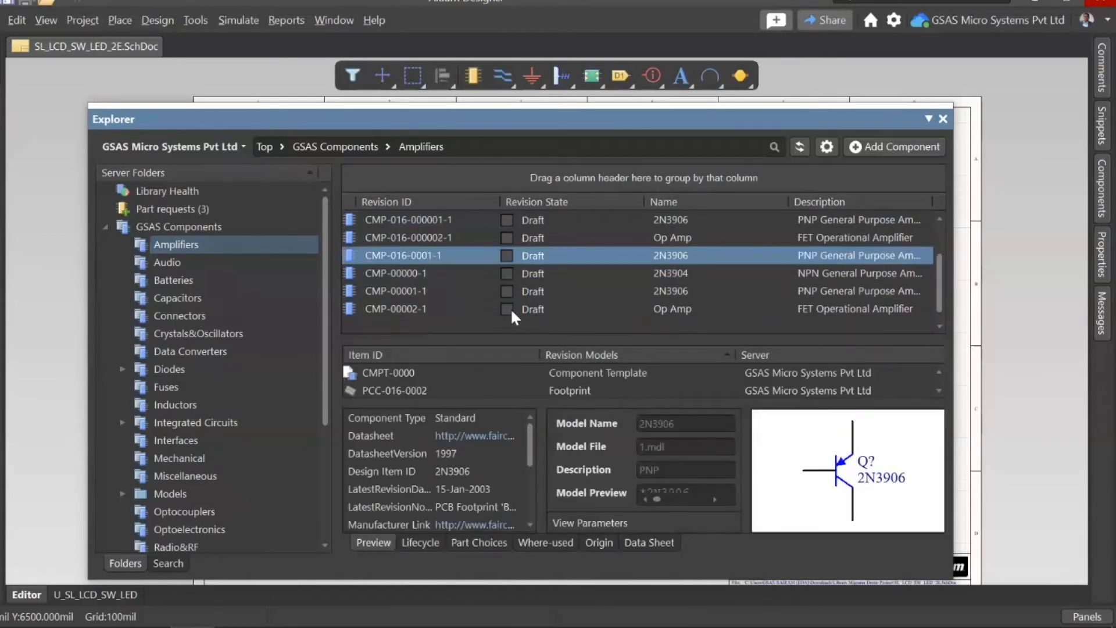
Step: Expand the Models folder under GSAS Components and look through its Footprints, Simulation and Symbols folders, ending on Footprints
{"action": "scroll", "coordinate": [191, 363], "scroll_direction": "down", "scroll_amount": 2}
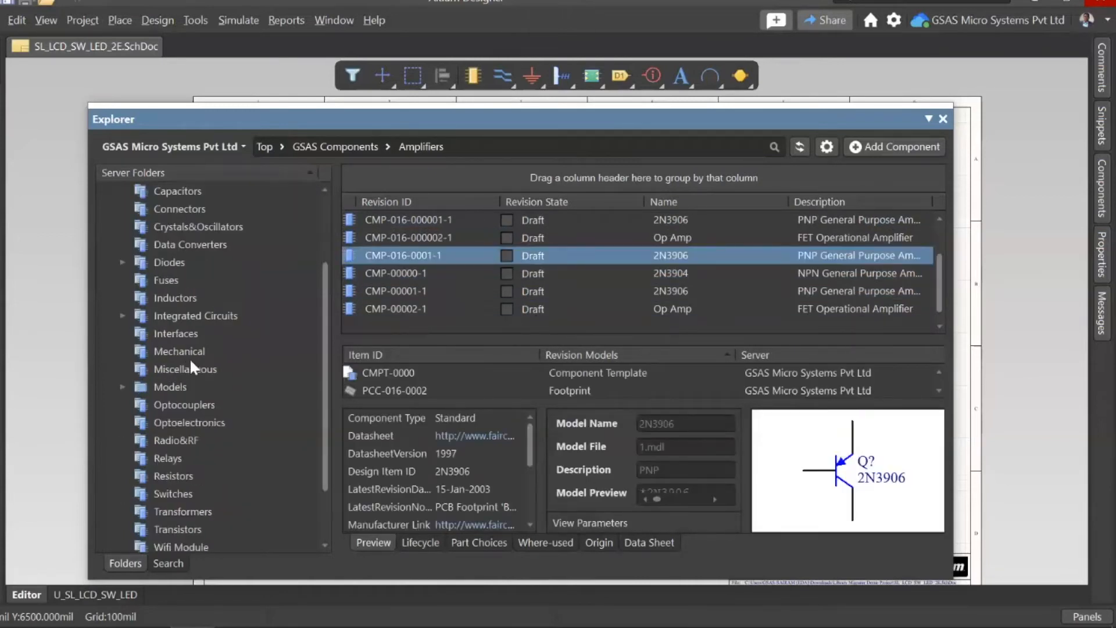
{"action": "left_click", "coordinate": [120, 386]}
{"action": "left_click", "coordinate": [198, 403]}
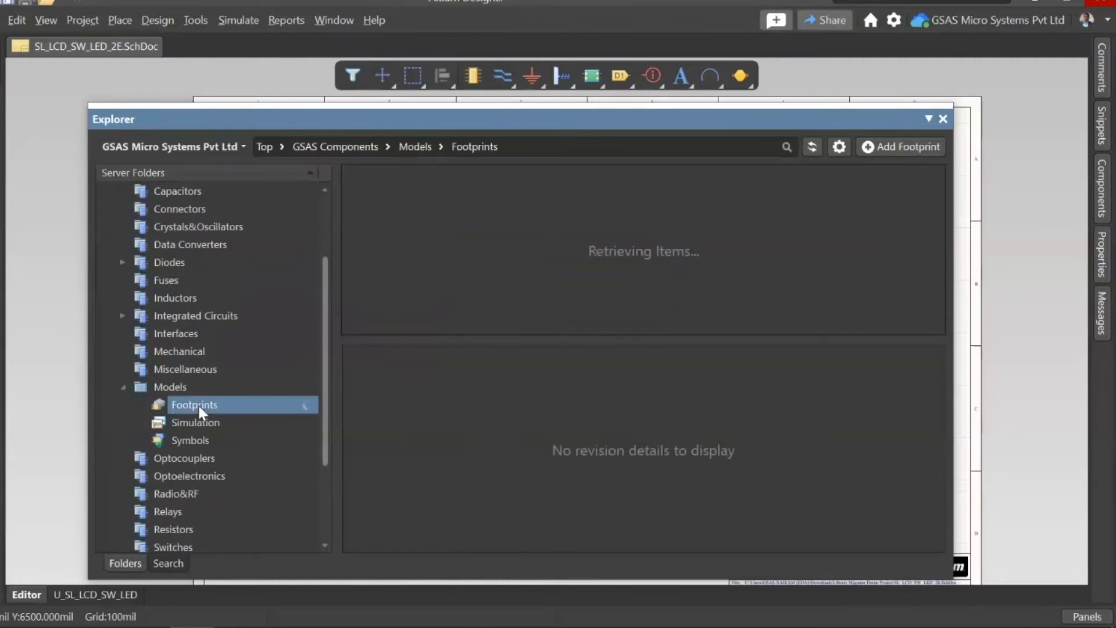
{"action": "left_click", "coordinate": [200, 424]}
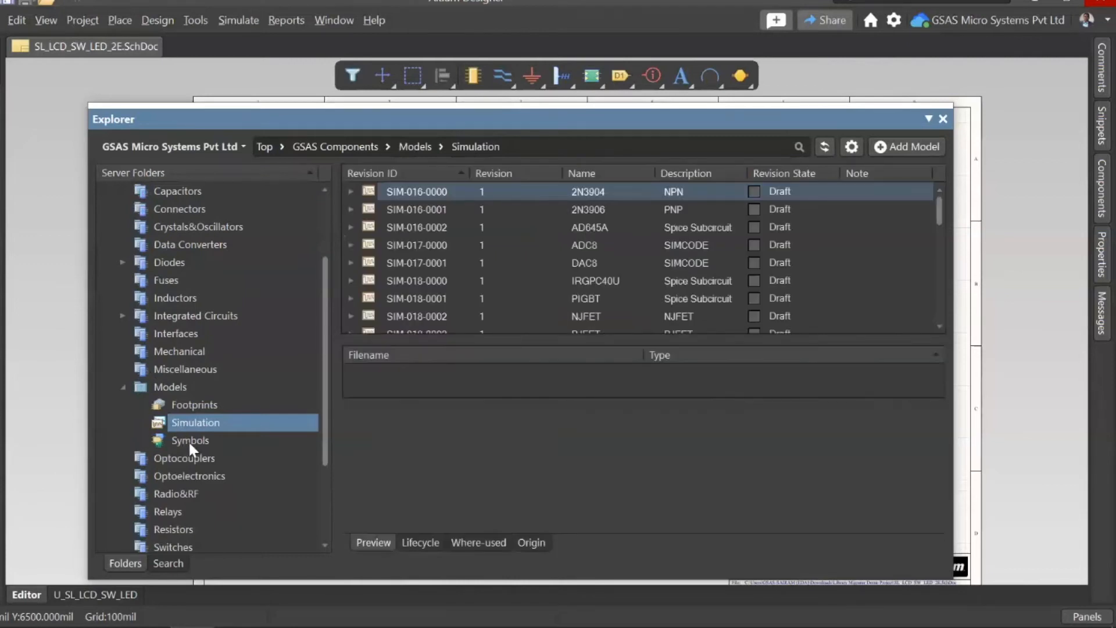
{"action": "left_click", "coordinate": [188, 440]}
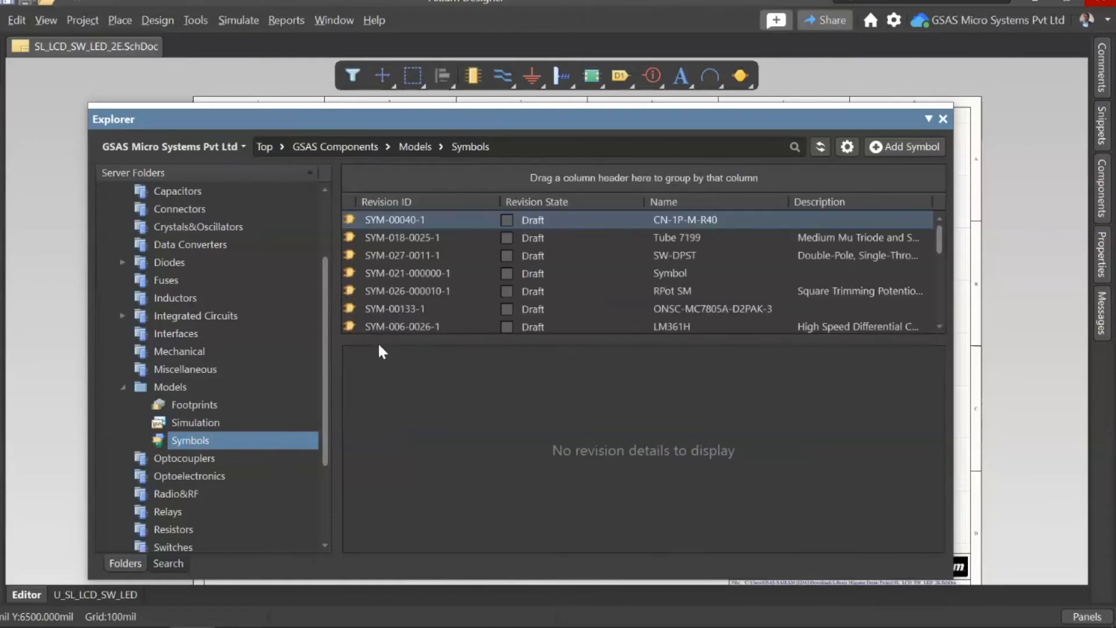
{"action": "left_click", "coordinate": [211, 419]}
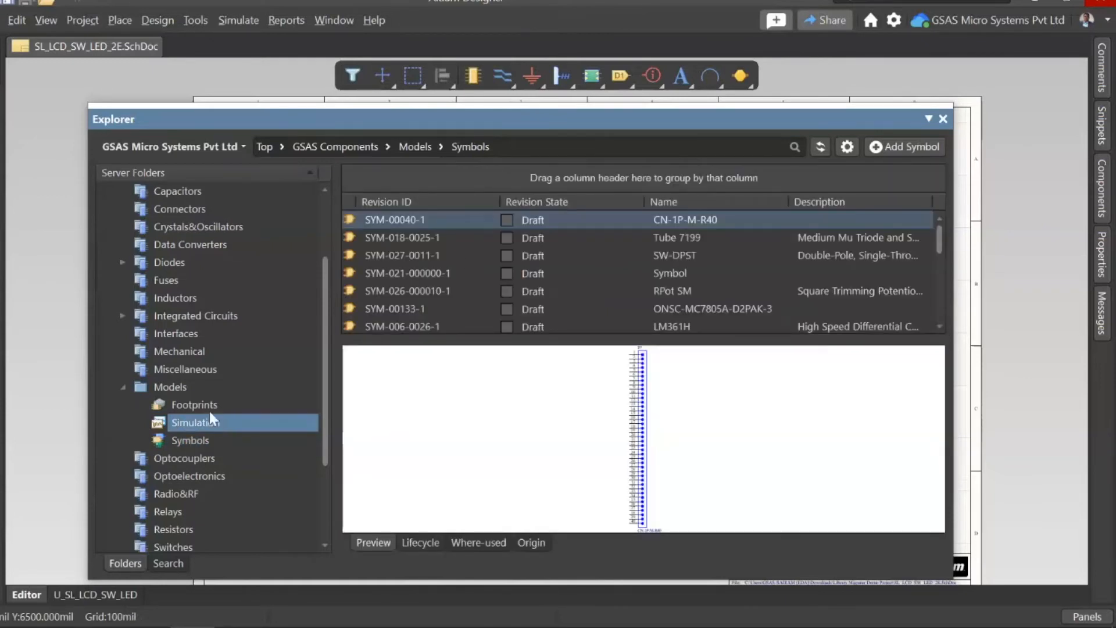
{"action": "left_click", "coordinate": [206, 402]}
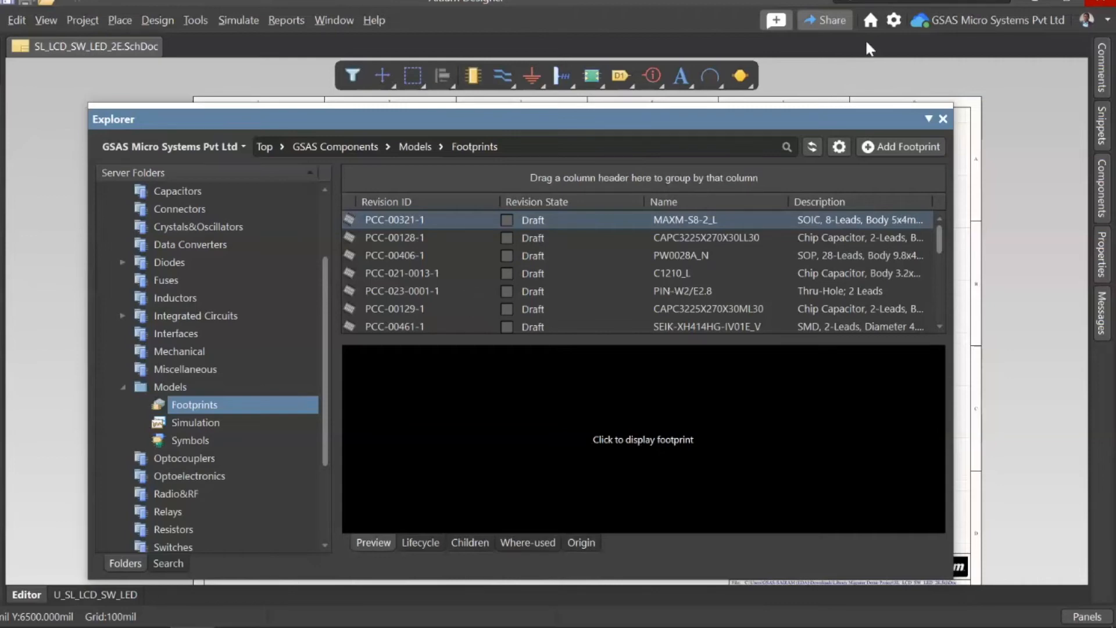
Step: Open the lifecycle definitions of the active GSAS Micro Systems Pvt Ltd server from the Data Management server preferences
{"action": "left_click", "coordinate": [893, 20]}
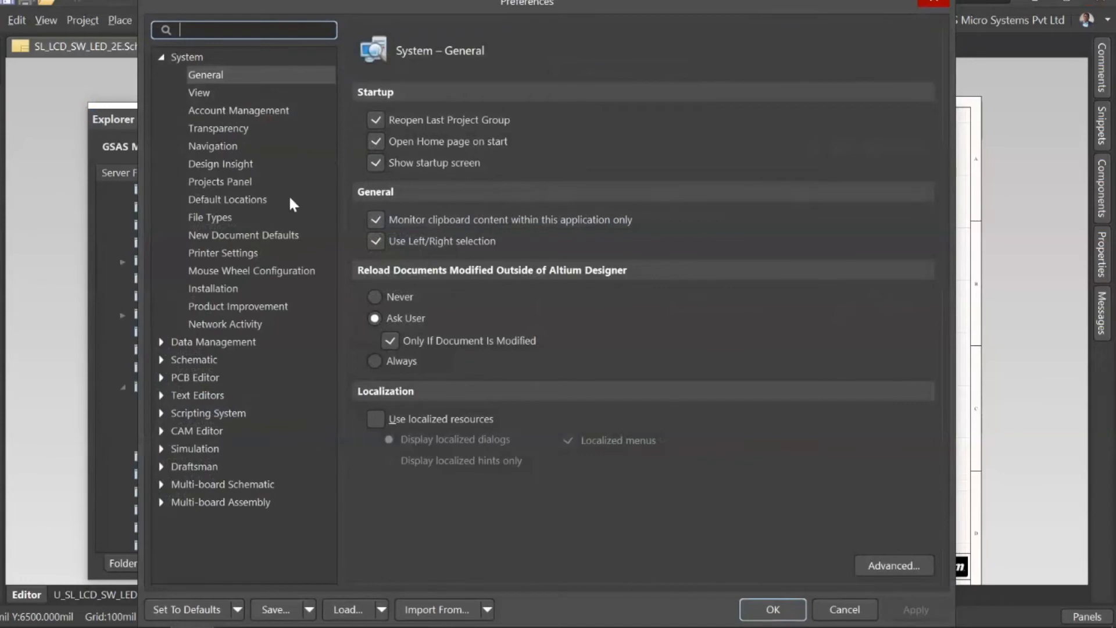
{"action": "left_click", "coordinate": [161, 342]}
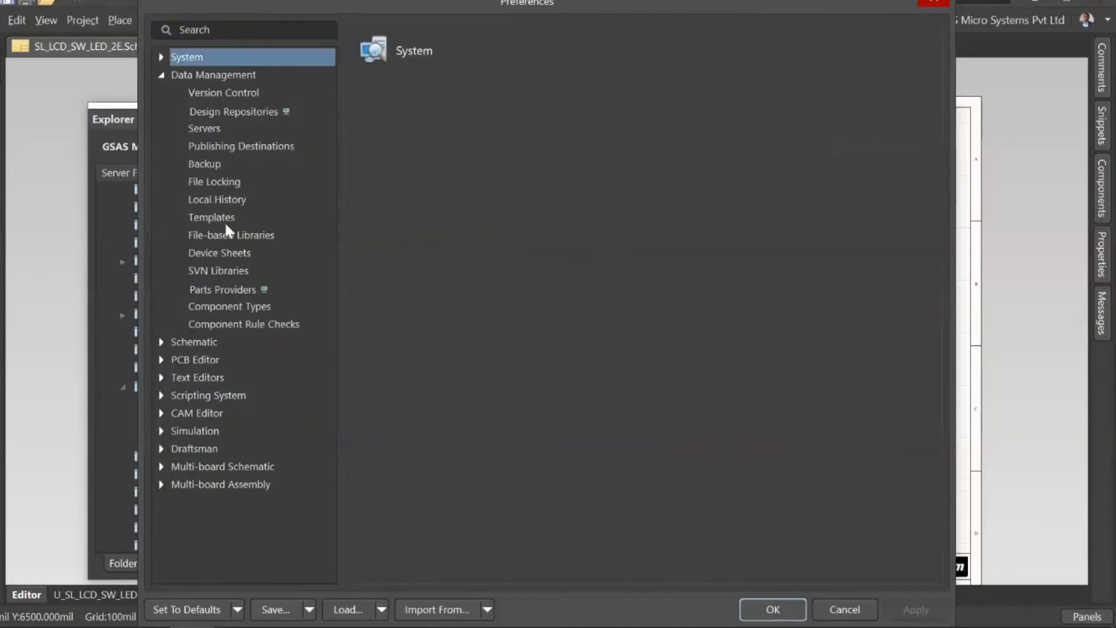
{"action": "left_click", "coordinate": [209, 131]}
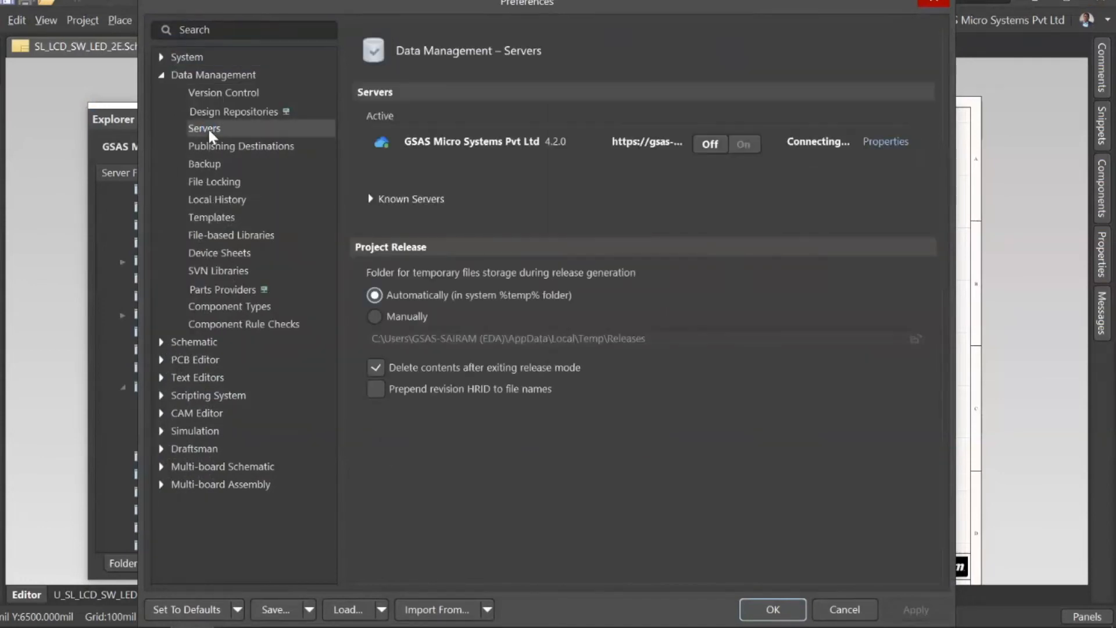
{"action": "left_click", "coordinate": [886, 142]}
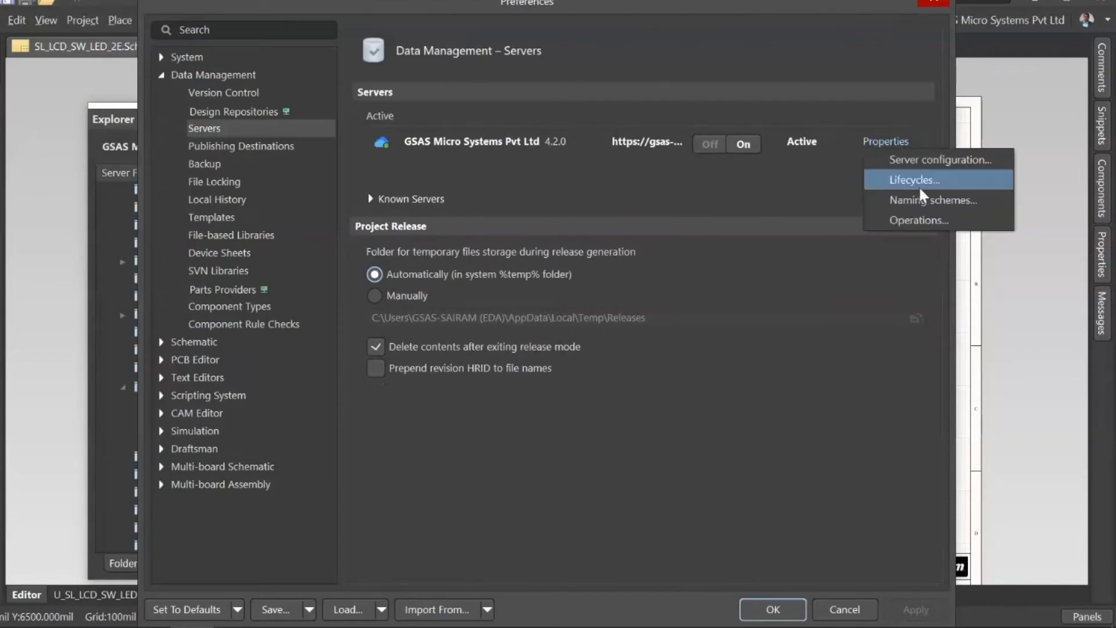
{"action": "left_click", "coordinate": [937, 188]}
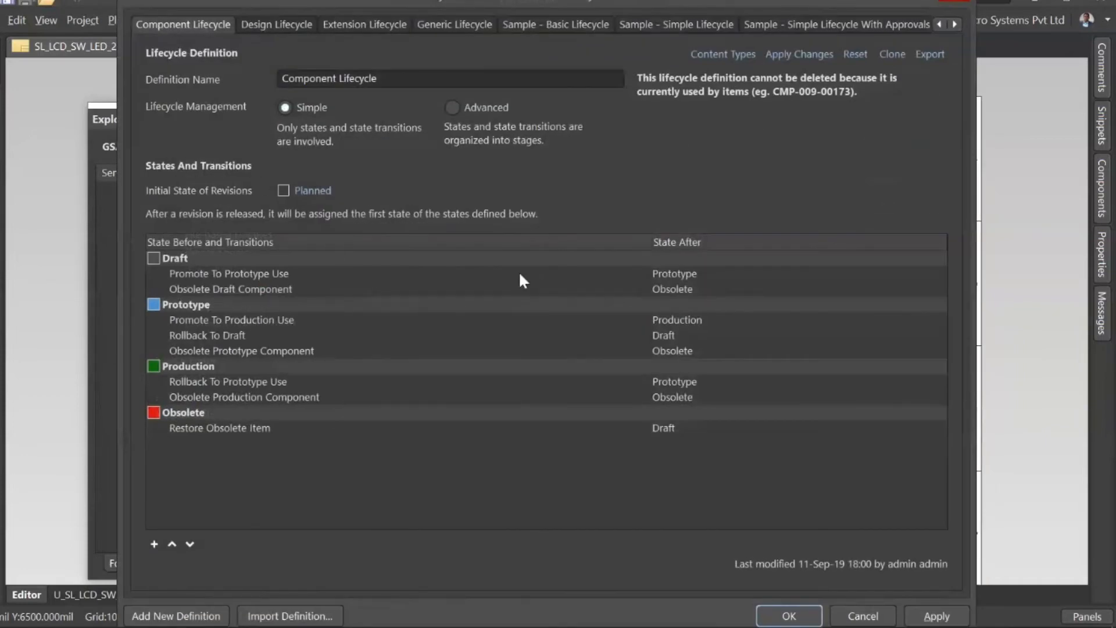
Step: Try disallowing use in designs for the Draft and Prototype component states, discarding each change, and leave the preferences without saving
{"action": "left_click", "coordinate": [922, 257]}
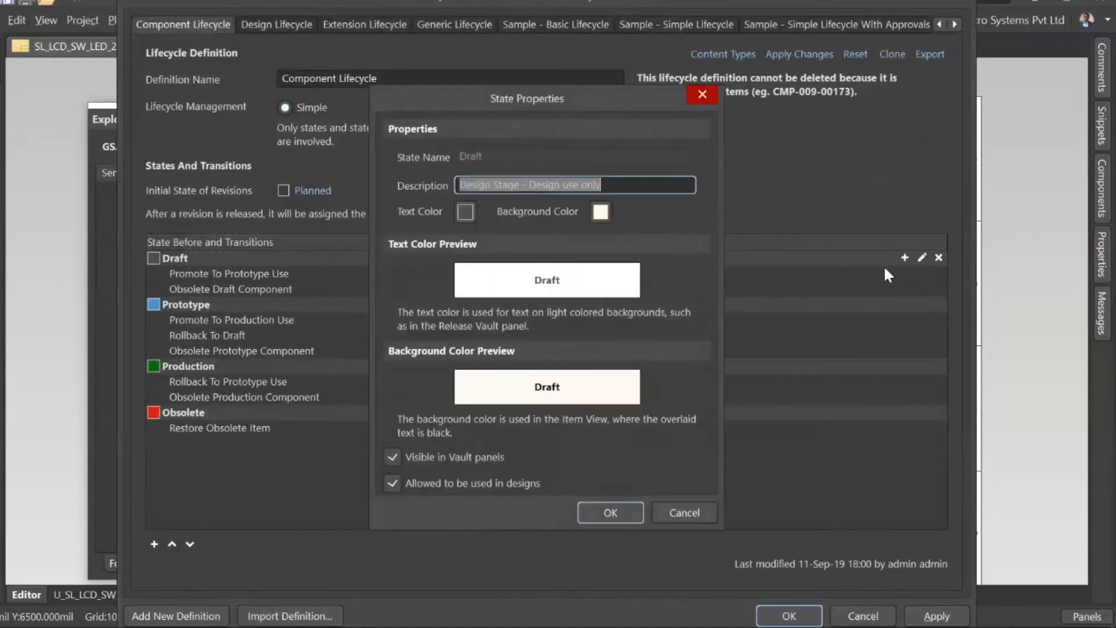
{"action": "left_click", "coordinate": [393, 483]}
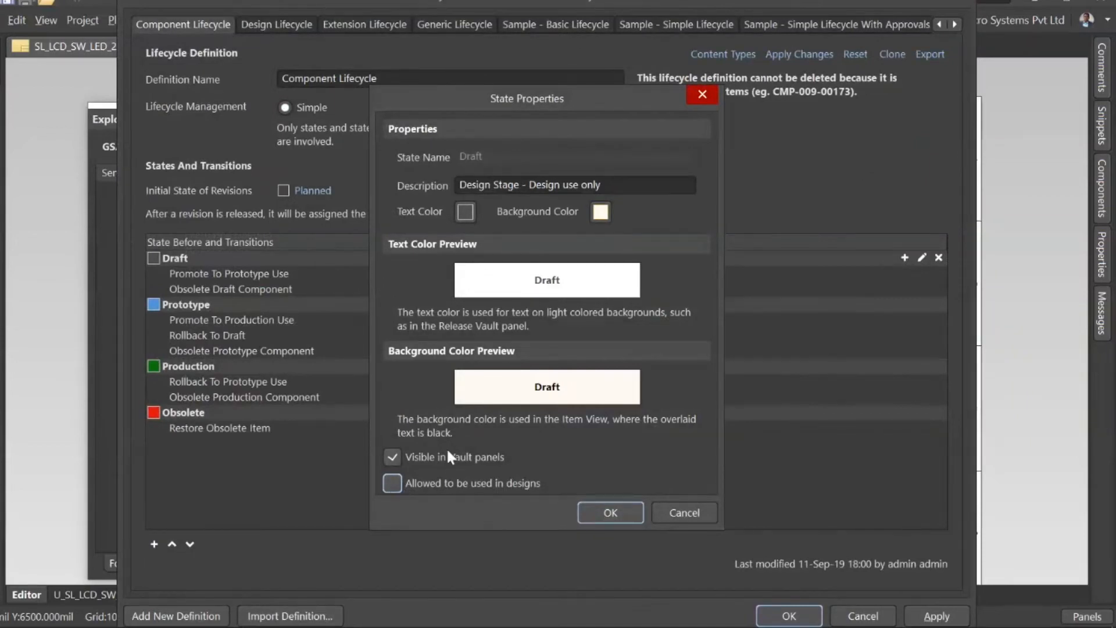
{"action": "left_click", "coordinate": [689, 517]}
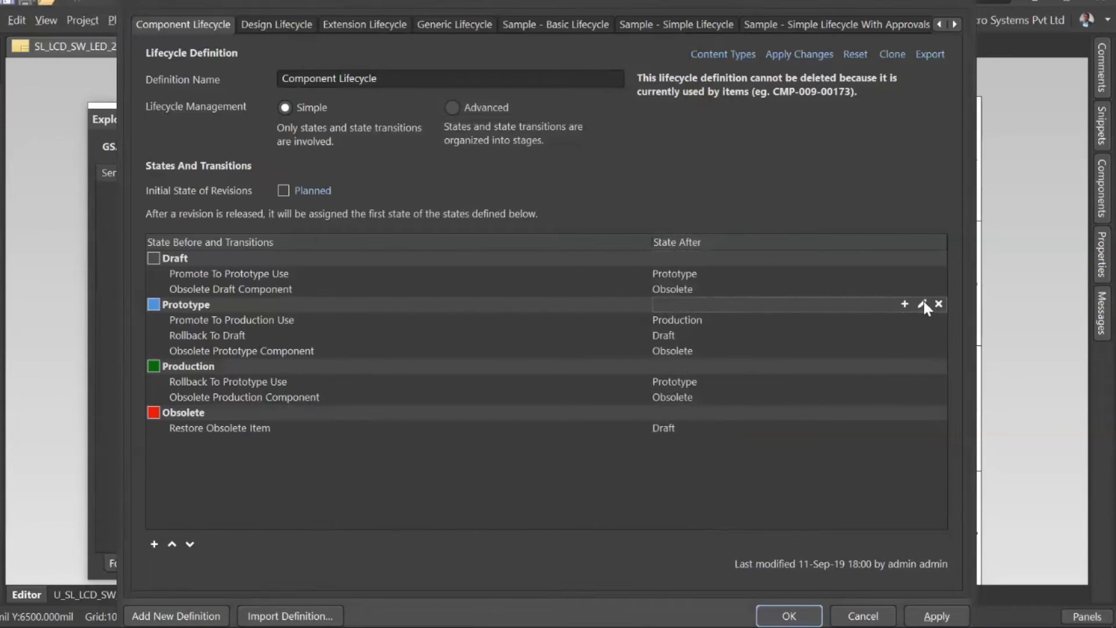
{"action": "left_click", "coordinate": [922, 304]}
{"action": "left_click", "coordinate": [393, 483]}
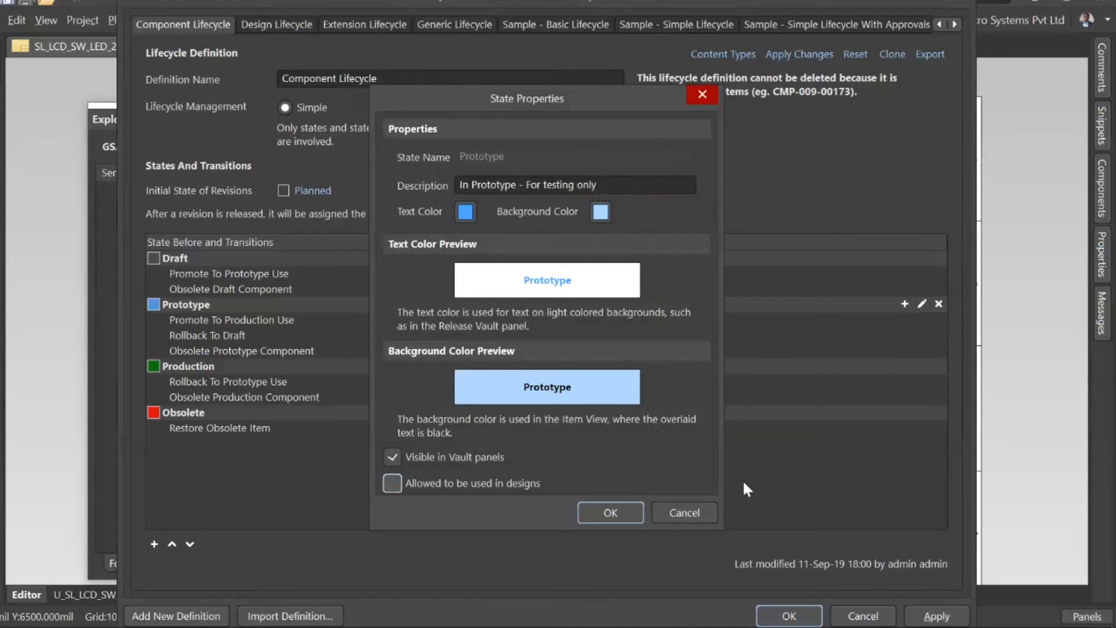
{"action": "left_click", "coordinate": [686, 510]}
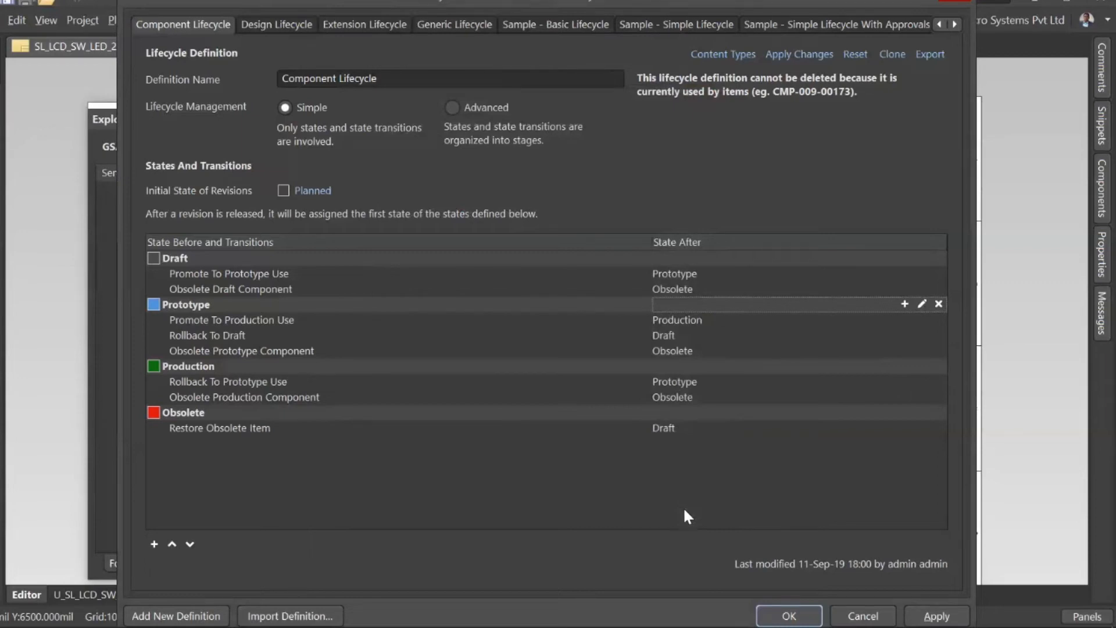
{"action": "left_click", "coordinate": [866, 616]}
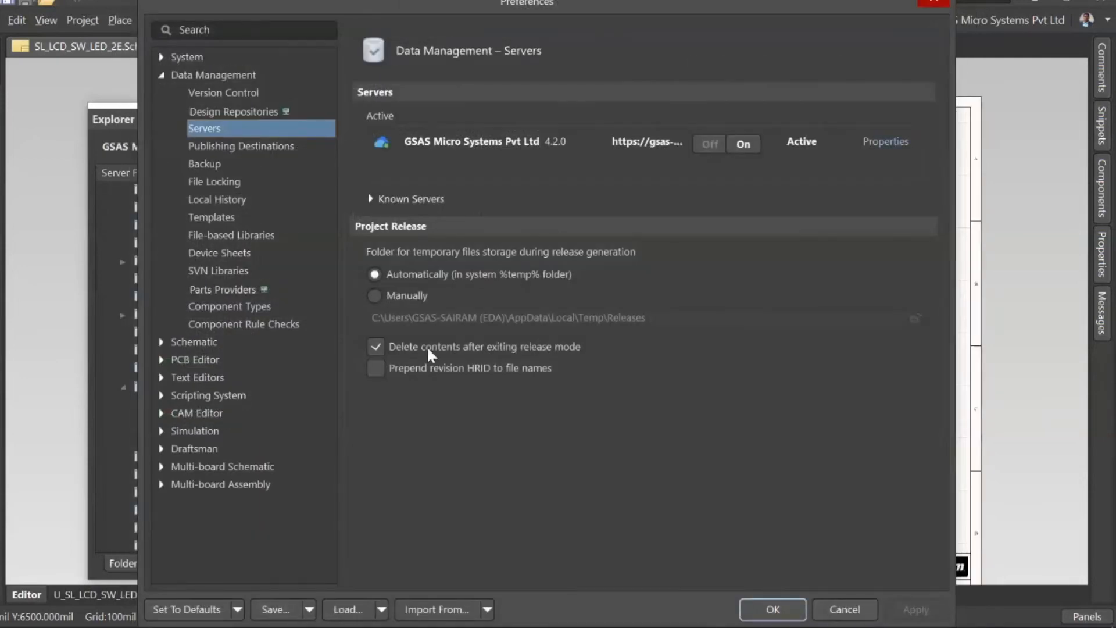
{"action": "left_click", "coordinate": [844, 609]}
Step: Browse the Capacitors folder and view the part choices of components CMP-021-0006-1, CMP-021-0000-1 and CMP-001-00121-1
{"action": "scroll", "coordinate": [222, 350], "scroll_direction": "up", "scroll_amount": 2}
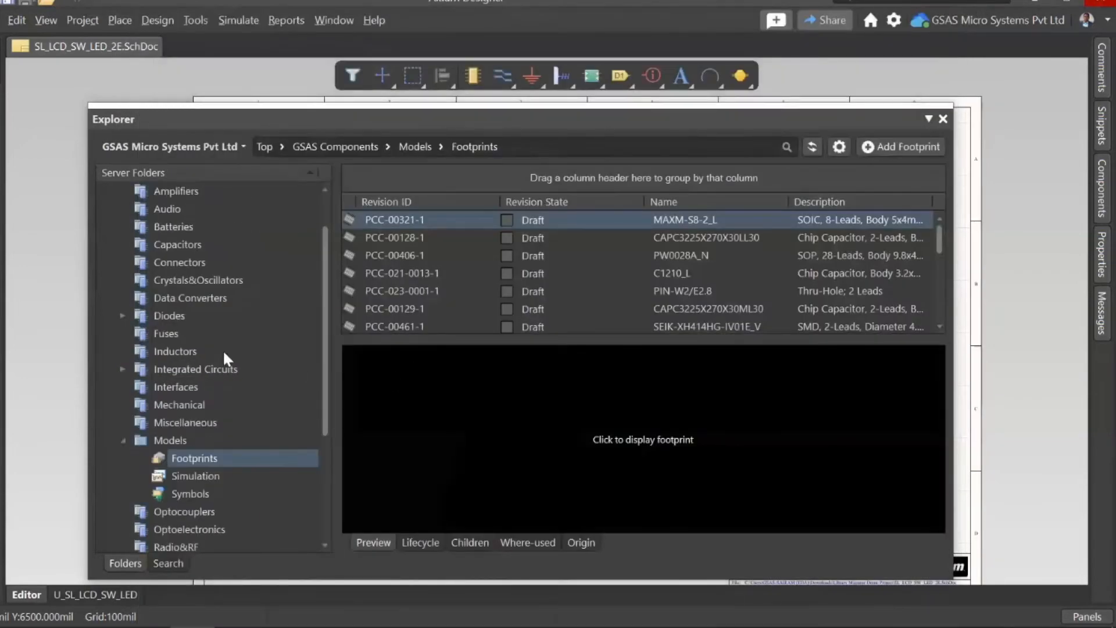
{"action": "left_click", "coordinate": [165, 298]}
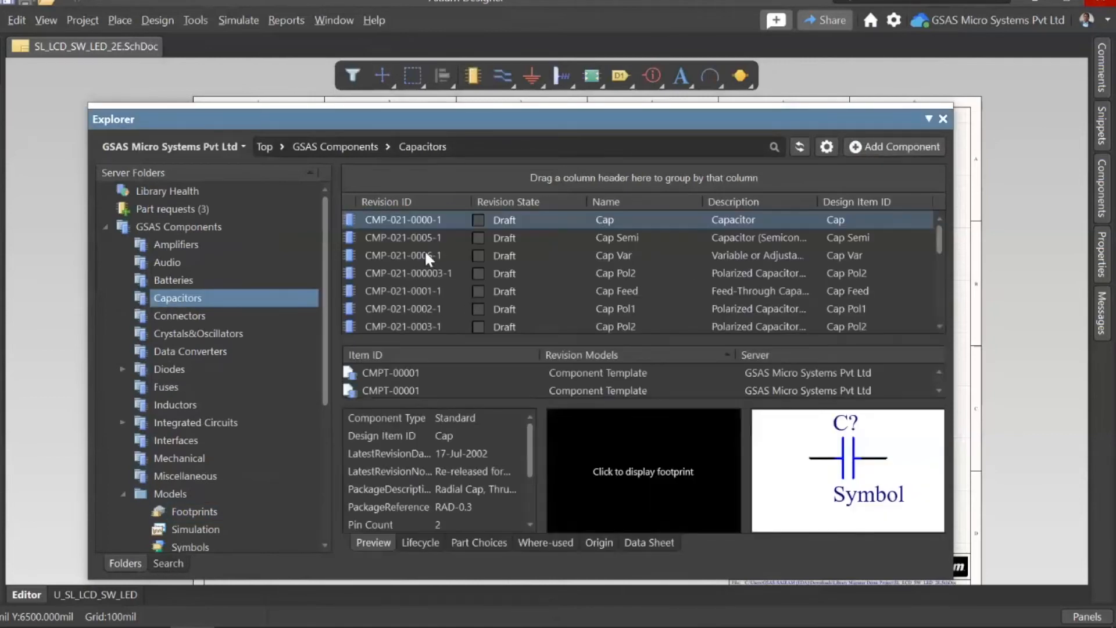
{"action": "left_click", "coordinate": [424, 250]}
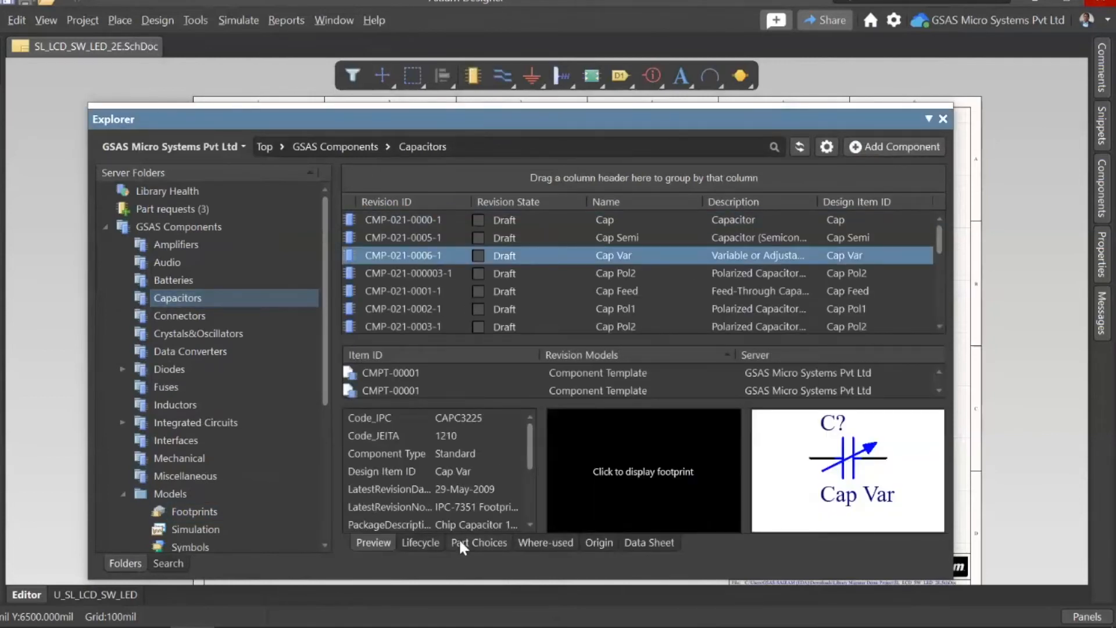
{"action": "left_click", "coordinate": [478, 541]}
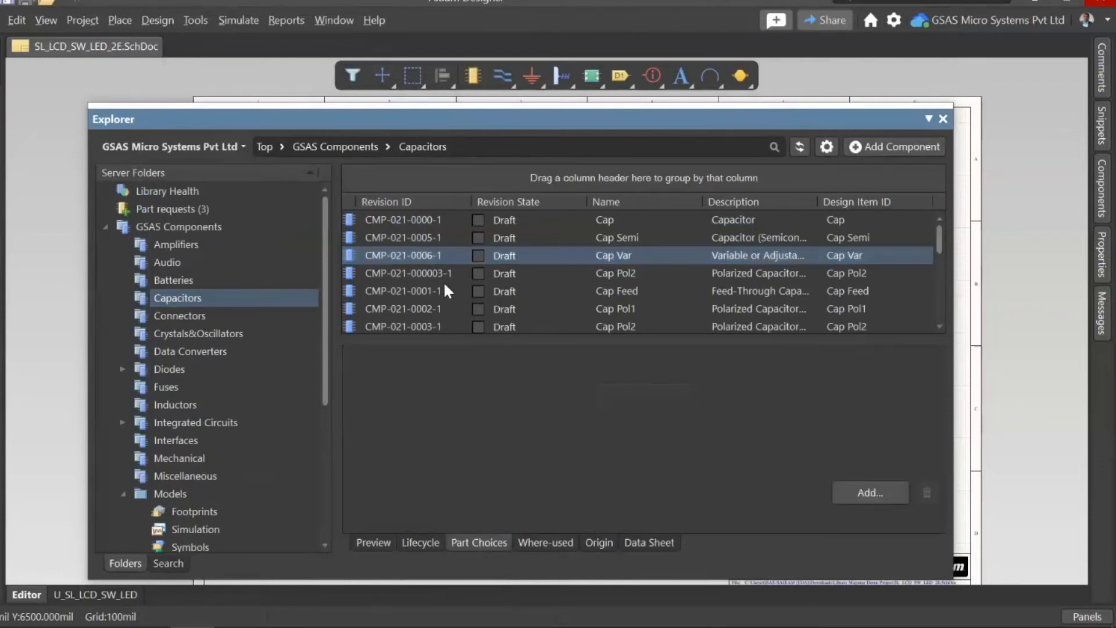
{"action": "left_click", "coordinate": [400, 218]}
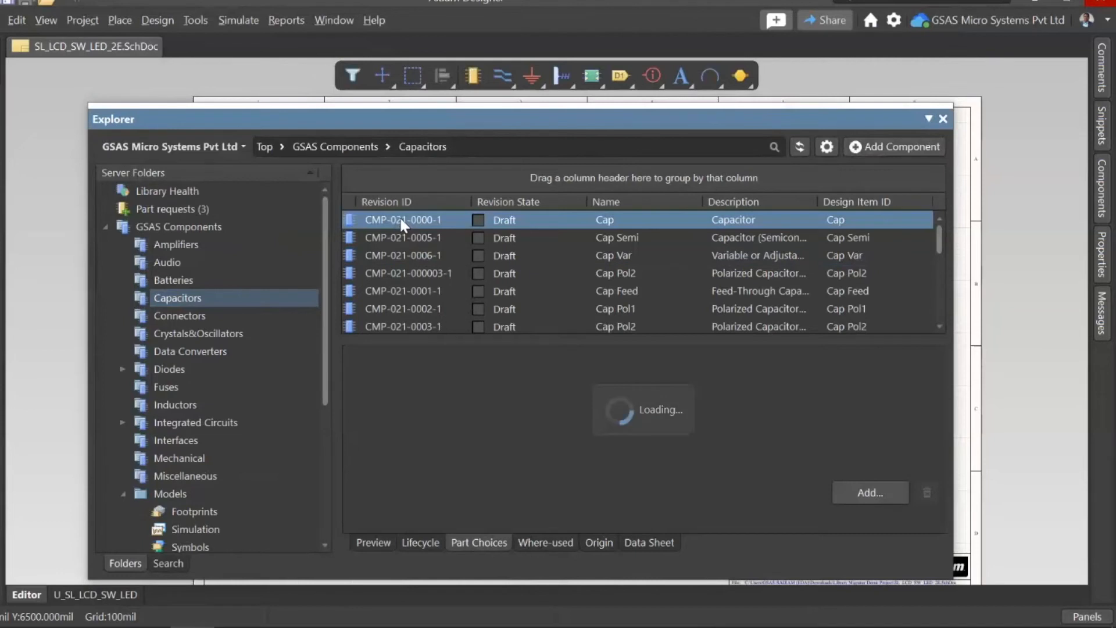
{"action": "scroll", "coordinate": [738, 267], "scroll_direction": "down", "scroll_amount": 7}
{"action": "left_click_drag", "start_coordinate": [941, 257], "coordinate": [945, 309]}
{"action": "left_click", "coordinate": [479, 244]}
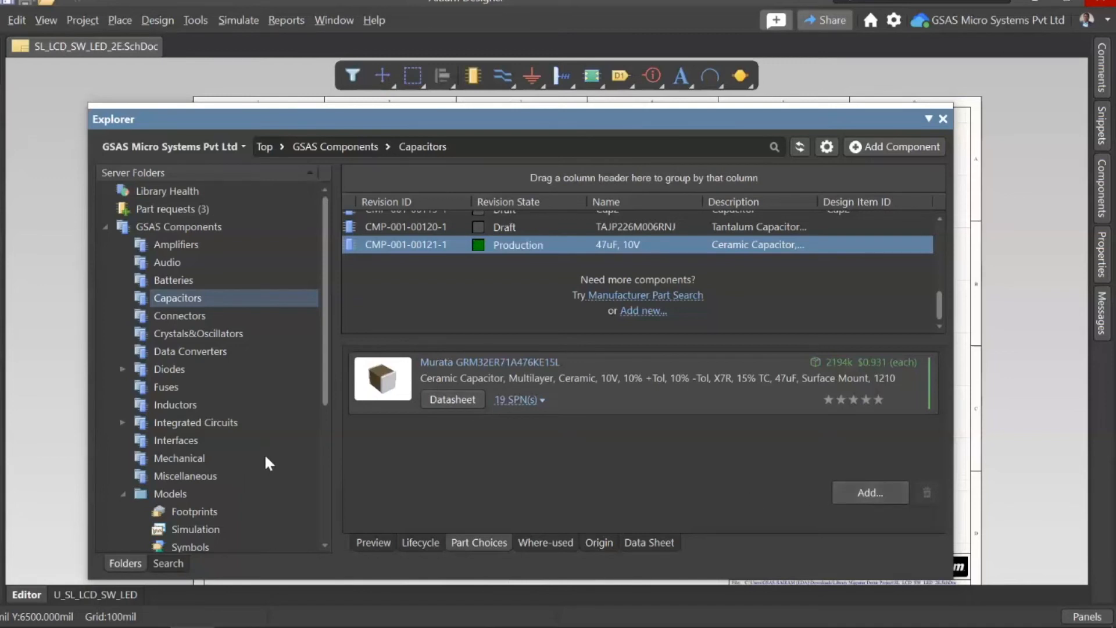
Step: Expand Managed Content and its Templates folder, and display the Component Templates
{"action": "scroll", "coordinate": [189, 420], "scroll_direction": "down", "scroll_amount": 4}
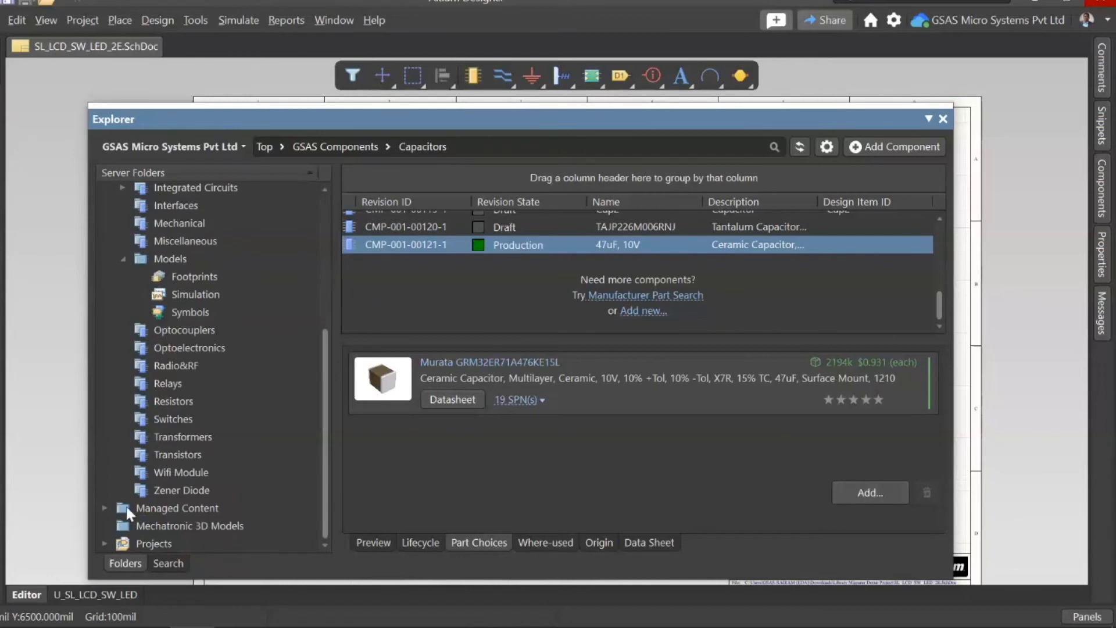
{"action": "left_click", "coordinate": [105, 508]}
{"action": "scroll", "coordinate": [176, 463], "scroll_direction": "down", "scroll_amount": 1}
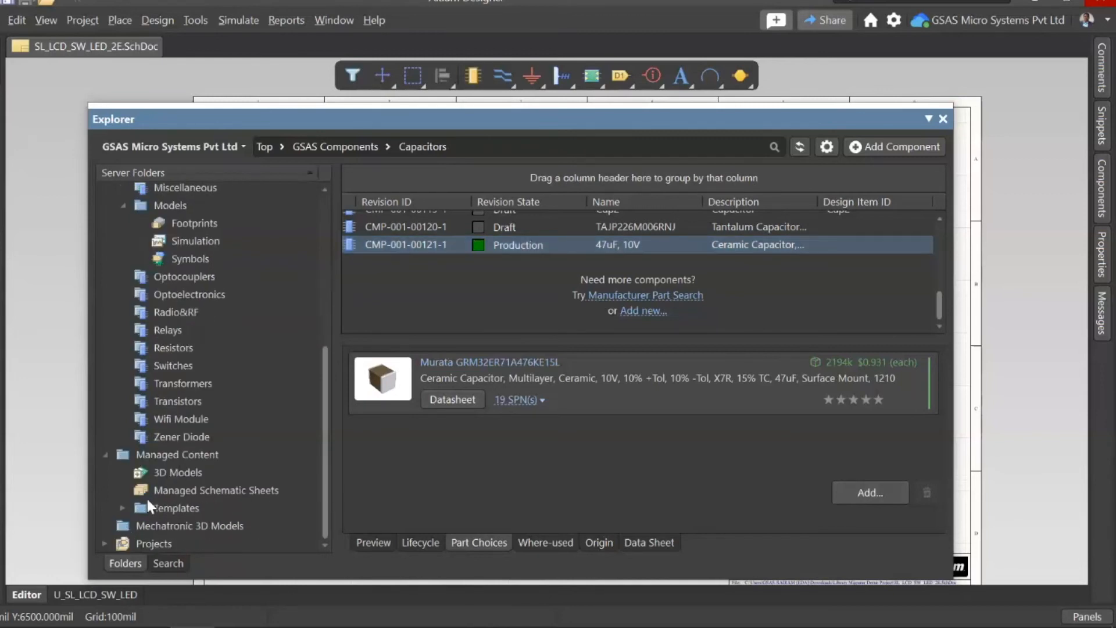
{"action": "left_click", "coordinate": [127, 507]}
{"action": "scroll", "coordinate": [174, 523], "scroll_direction": "down", "scroll_amount": 2}
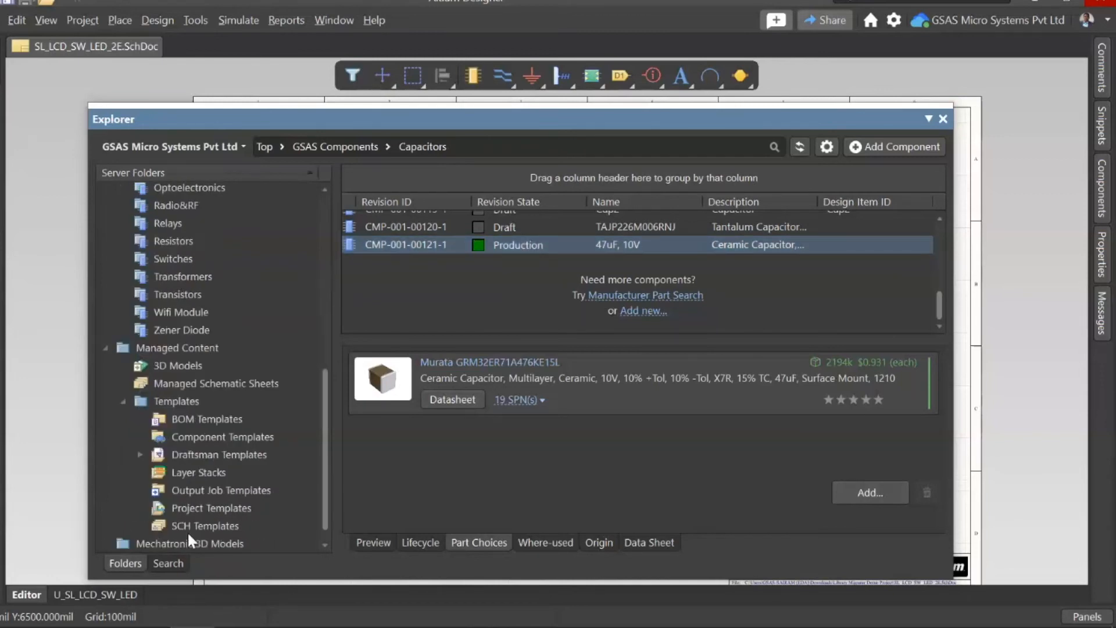
{"action": "left_click", "coordinate": [212, 440]}
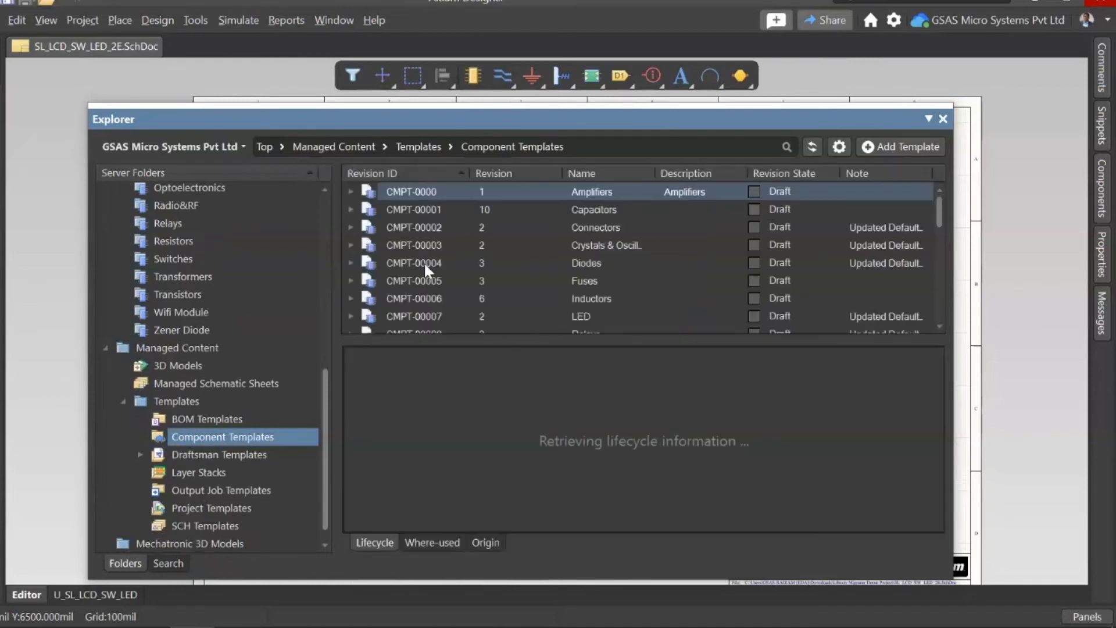
Step: Open the Capacitors component template CMPT-00001 for editing
{"action": "left_click", "coordinate": [411, 210]}
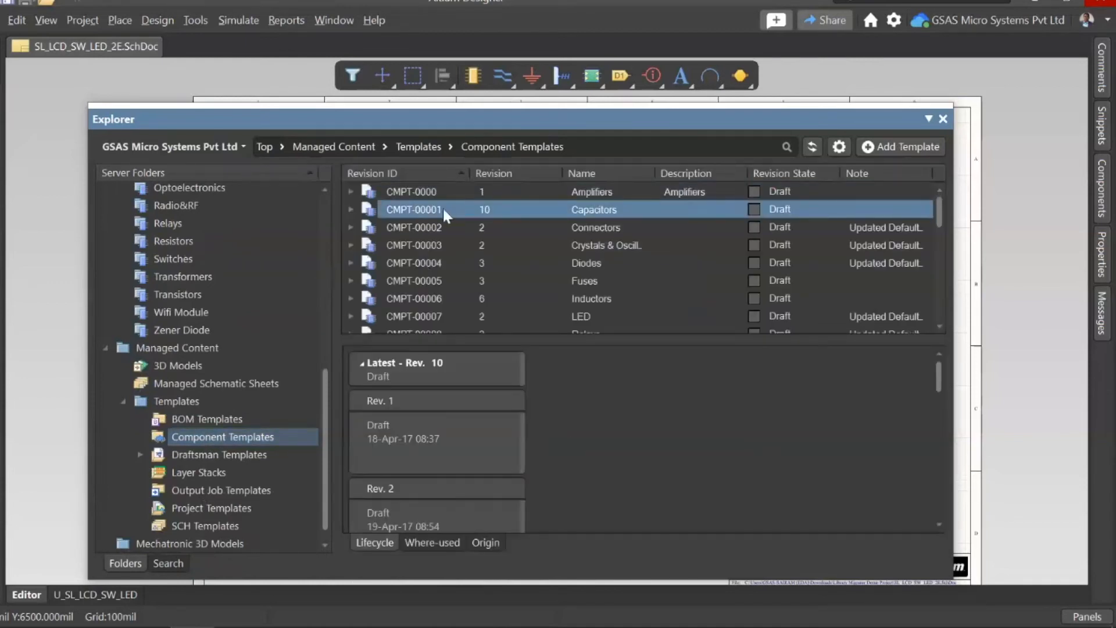
{"action": "double_click", "coordinate": [407, 212]}
{"action": "right_click", "coordinate": [406, 211]}
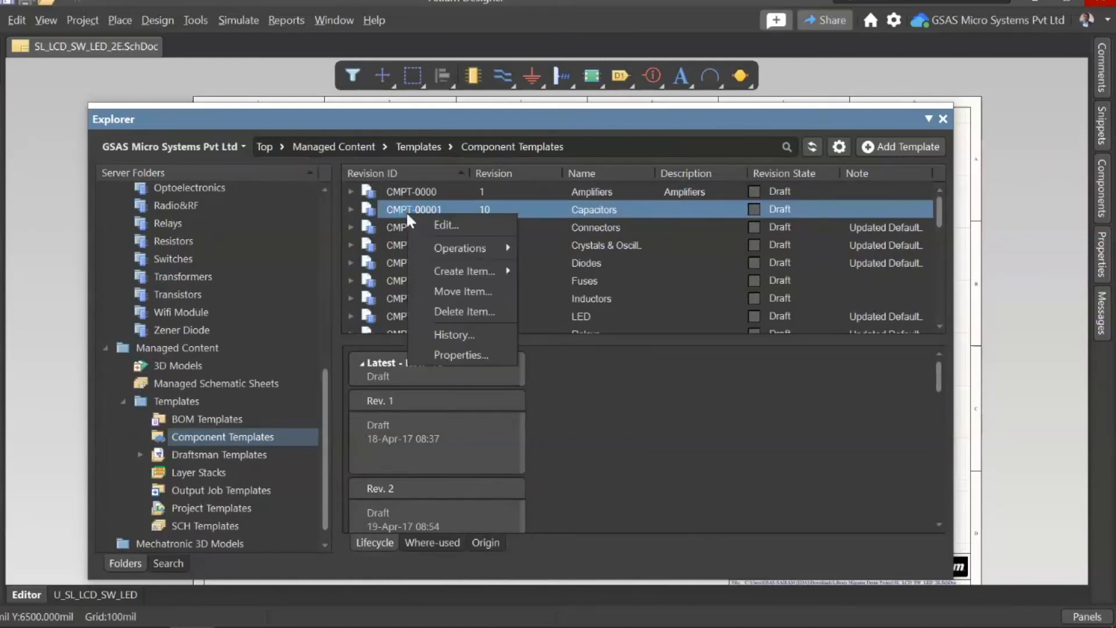
{"action": "left_click", "coordinate": [441, 224]}
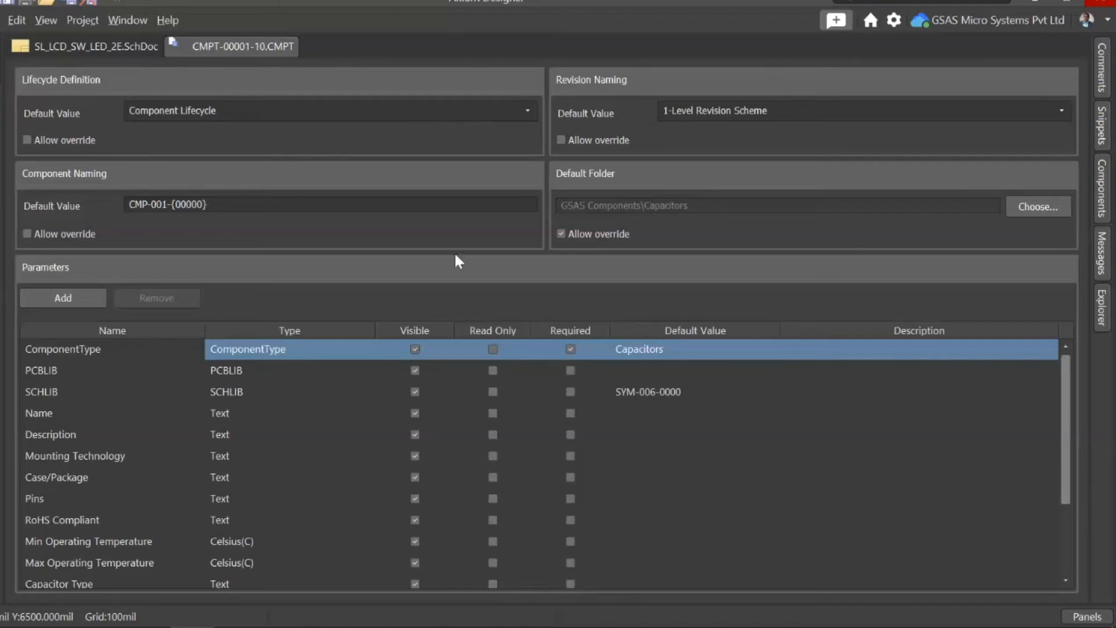
Step: Review the Capacitors template's parameters, including the SCHLIB default value and the Voltage Rating type options, and close the template unchanged
{"action": "left_click", "coordinate": [678, 352]}
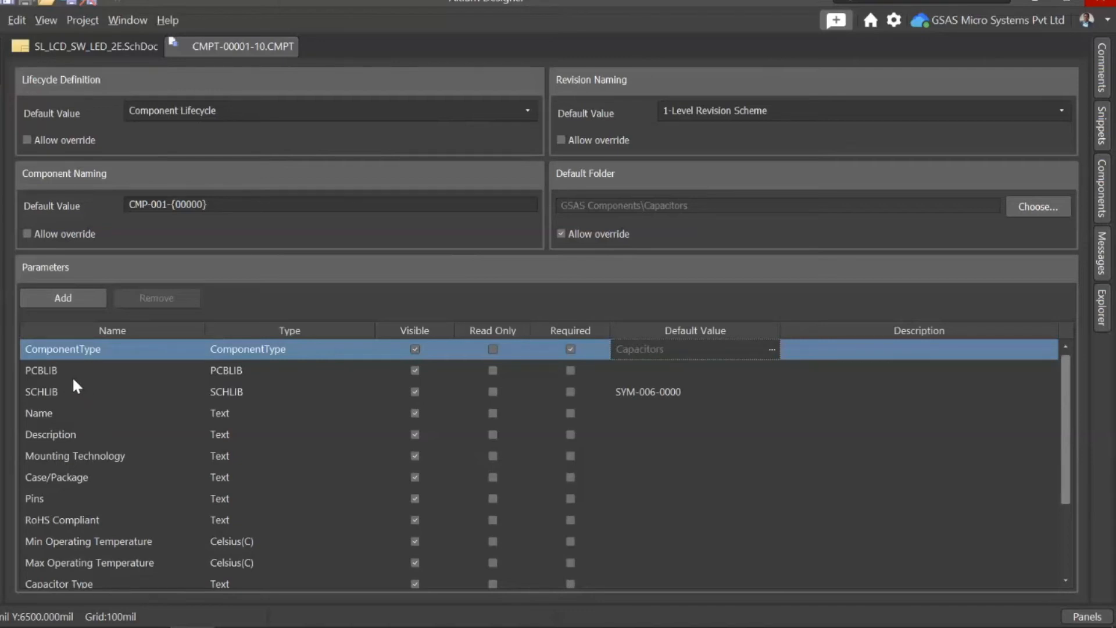
{"action": "left_click", "coordinate": [39, 393]}
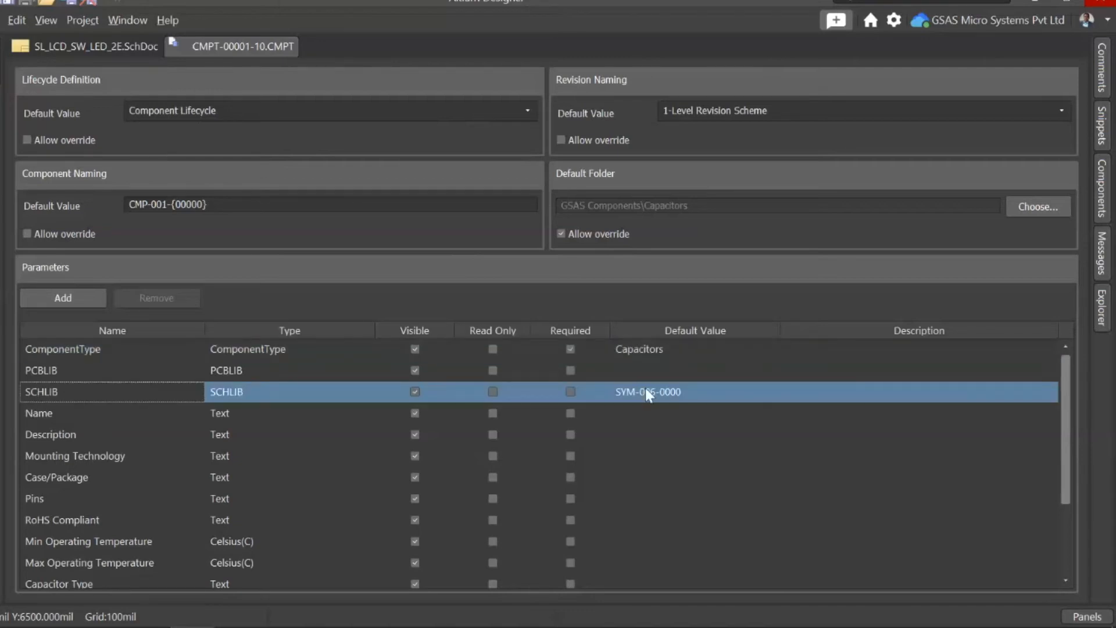
{"action": "left_click", "coordinate": [649, 394]}
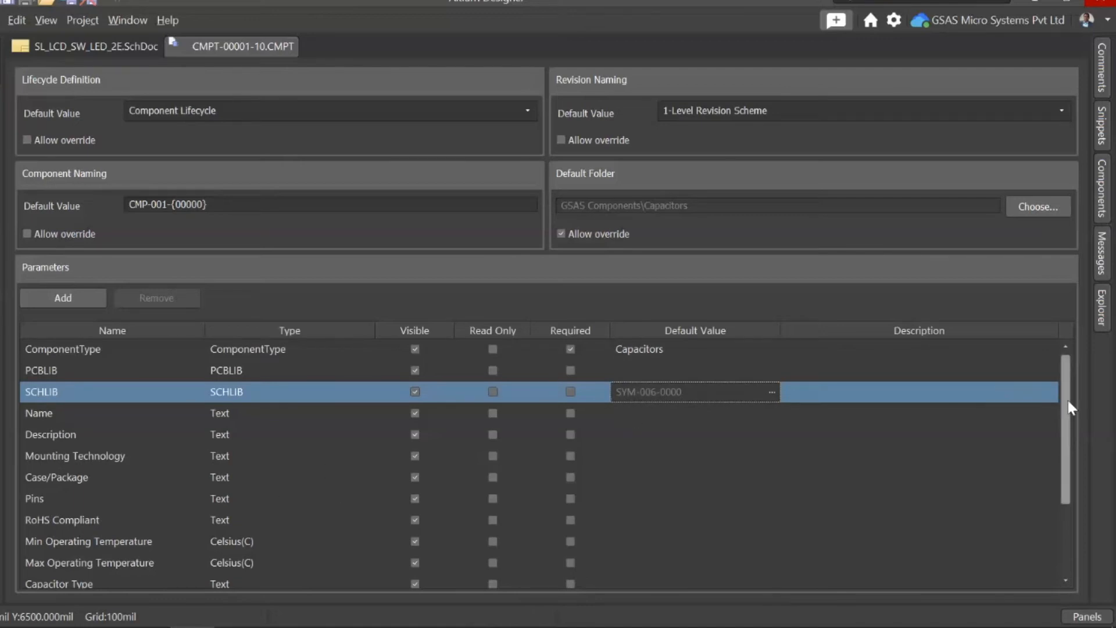
{"action": "scroll", "coordinate": [1066, 401], "scroll_direction": "down", "scroll_amount": 2}
{"action": "scroll", "coordinate": [148, 529], "scroll_direction": "up", "scroll_amount": 1}
{"action": "scroll", "coordinate": [79, 539], "scroll_direction": "down", "scroll_amount": 1}
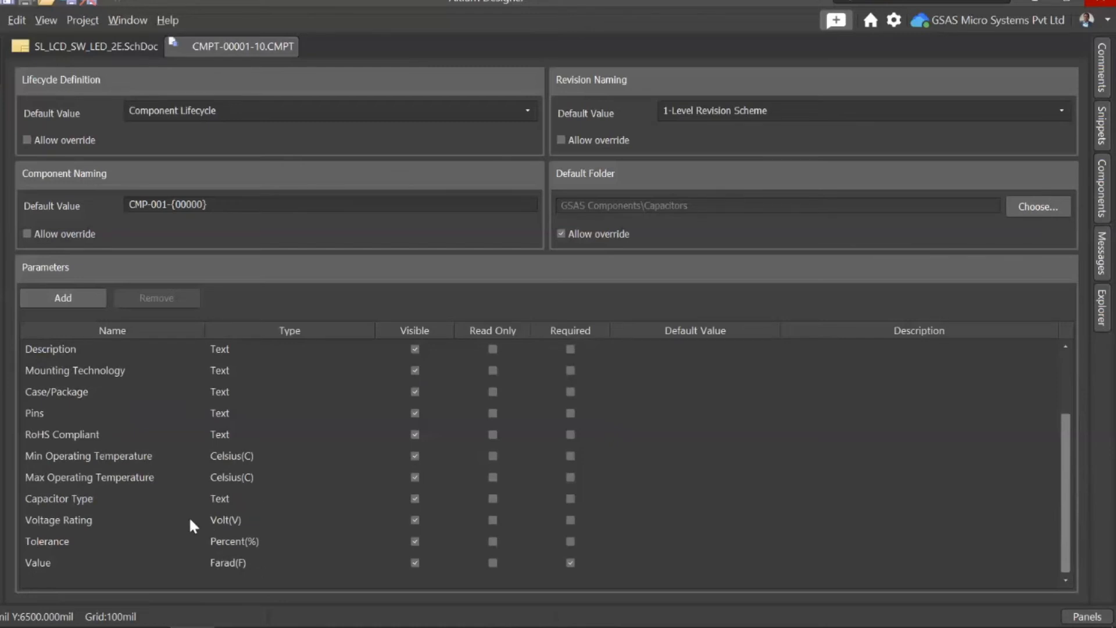
{"action": "left_click", "coordinate": [230, 521]}
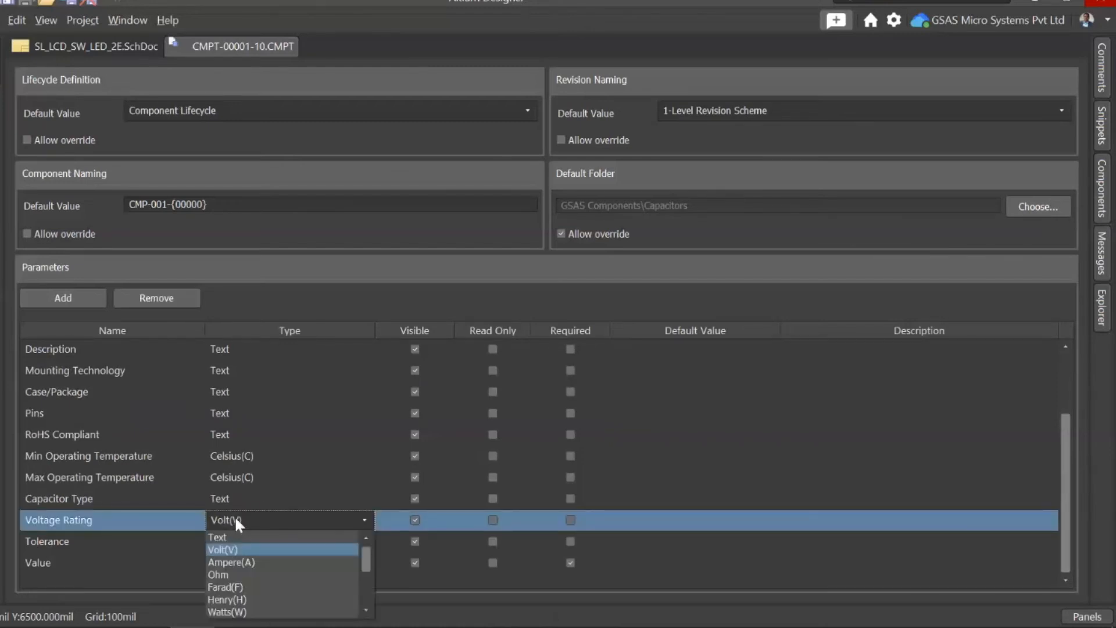
{"action": "left_click", "coordinate": [235, 519]}
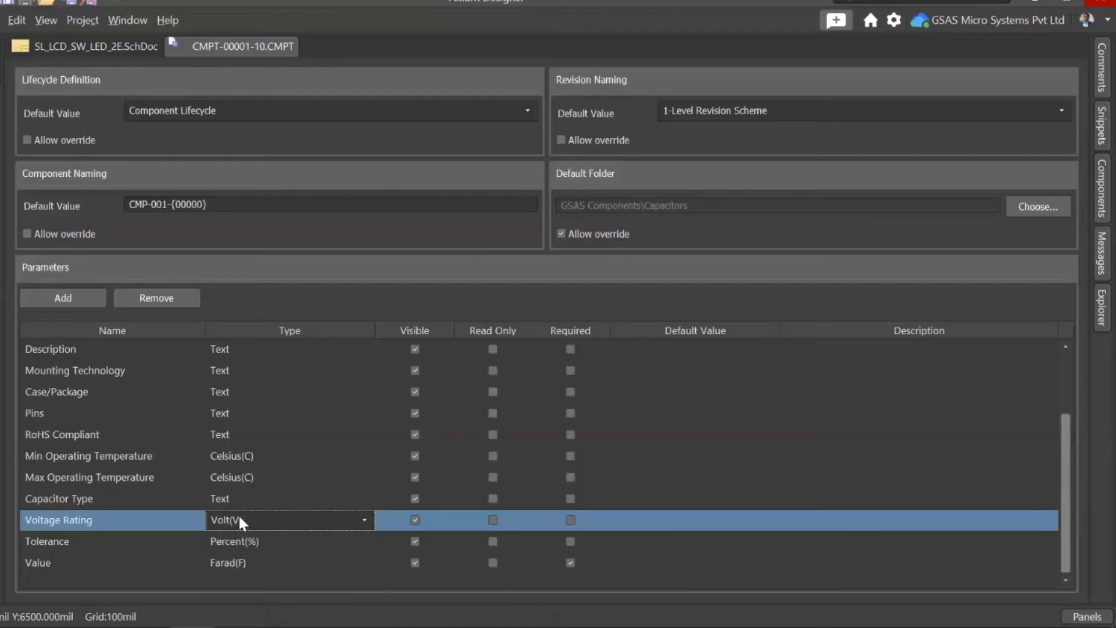
{"action": "right_click", "coordinate": [252, 46]}
{"action": "left_click", "coordinate": [281, 51]}
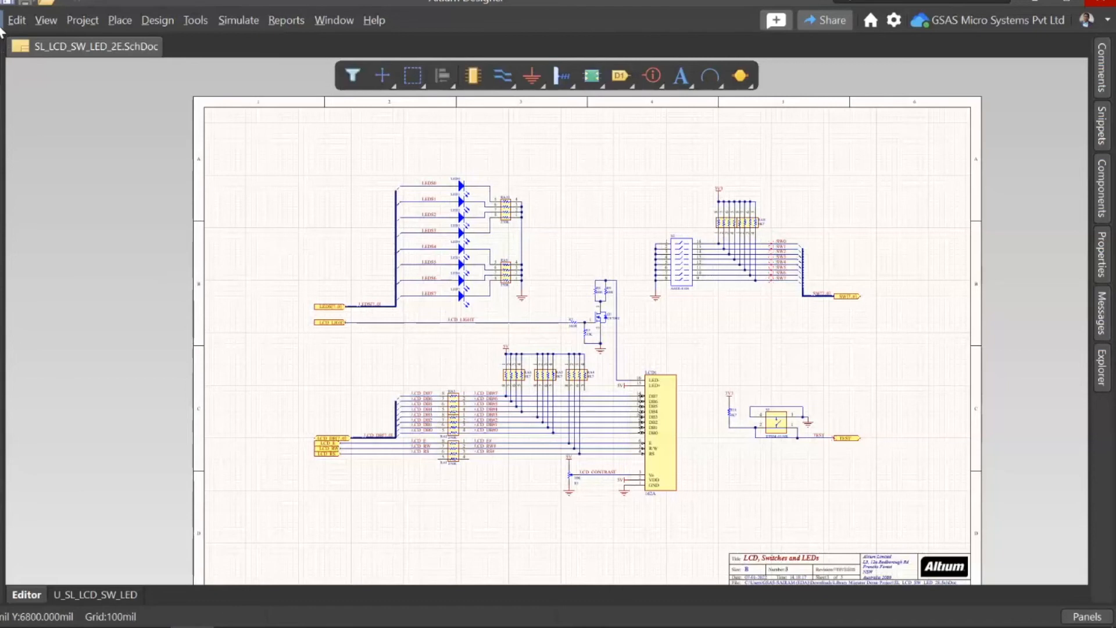
Step: Expand Libraries and Compiled Libraries in the Spartan-IIE project tree, and locate the Library Migrator command without starting it
{"action": "left_click", "coordinate": [1, 64]}
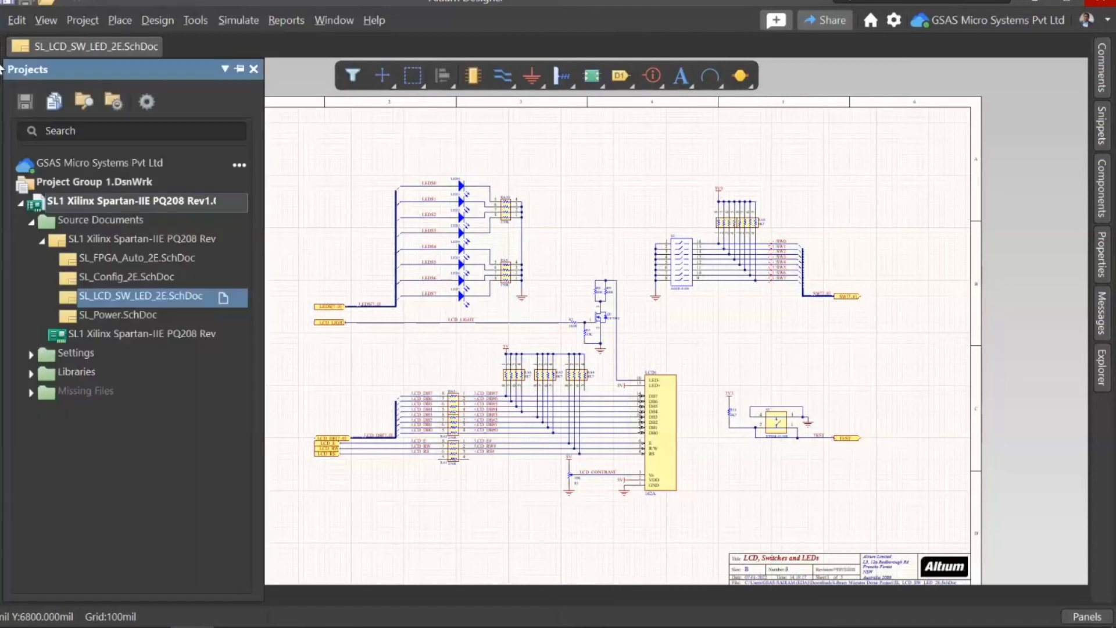
{"action": "left_click", "coordinate": [32, 372]}
{"action": "left_click", "coordinate": [43, 393]}
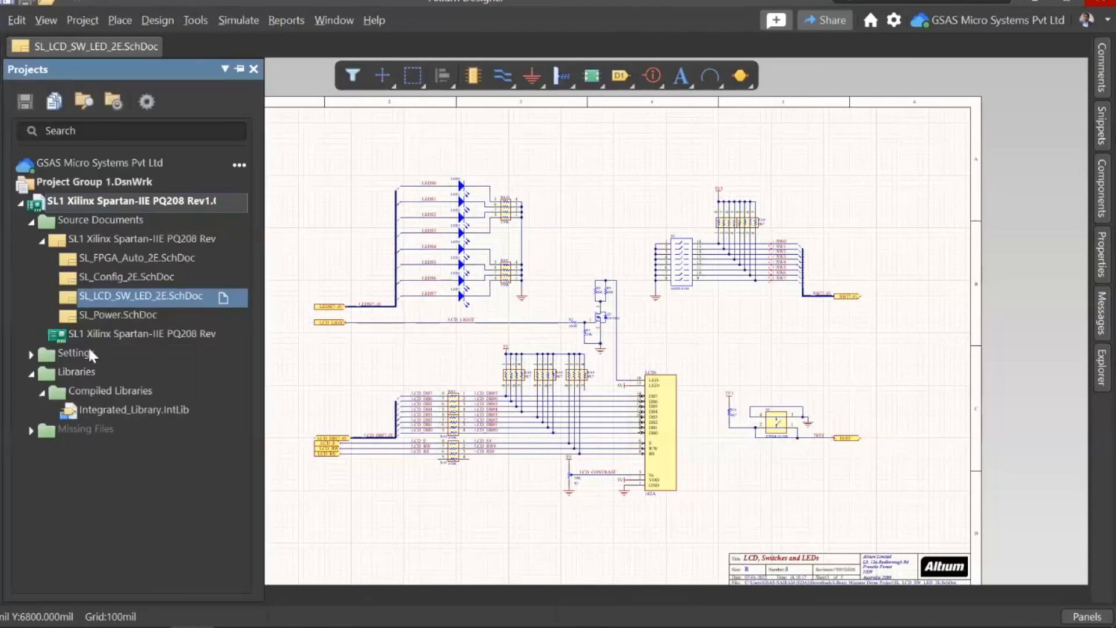
{"action": "left_click", "coordinate": [2, 20]}
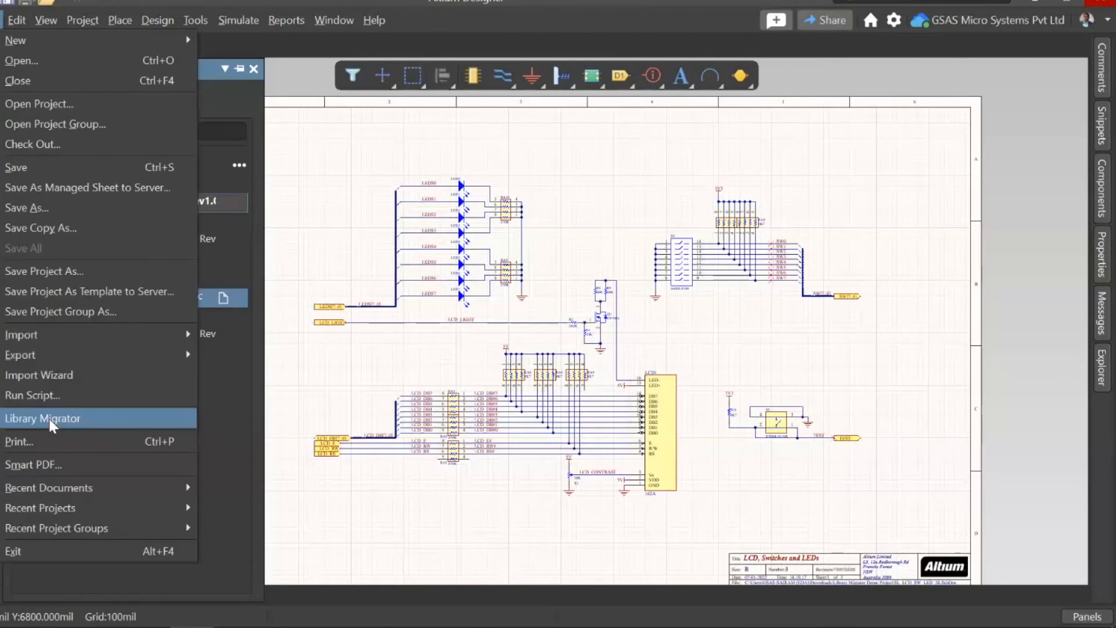
{"action": "left_click", "coordinate": [315, 202]}
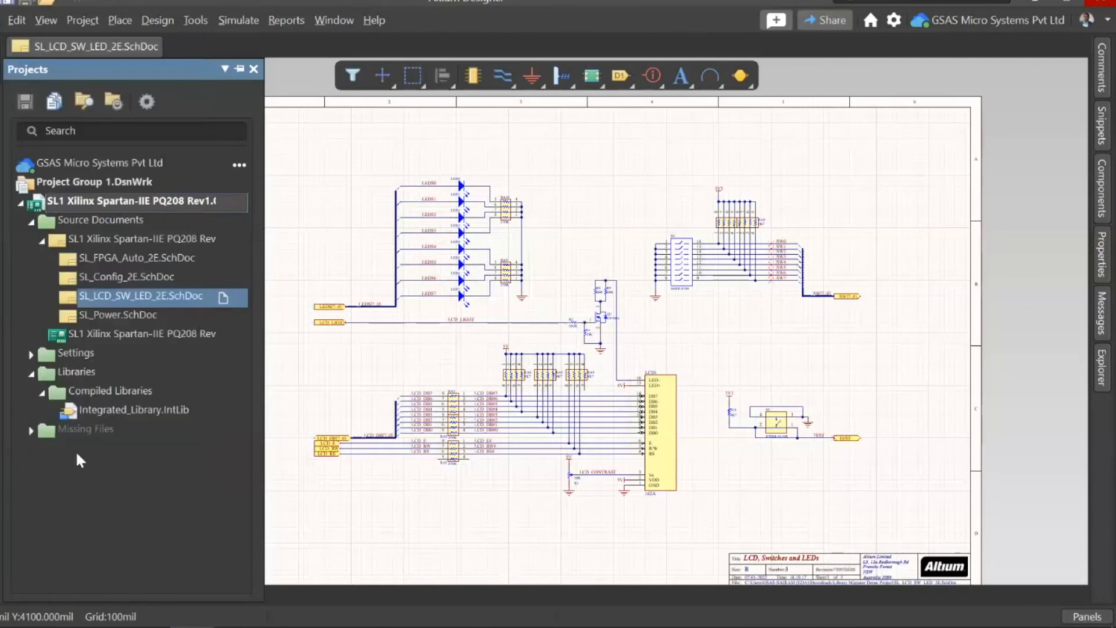
Step: Start migrating Integrated_Library.IntLib from the project's compiled libraries, and switch the migrator to its advanced mode
{"action": "right_click", "coordinate": [128, 409]}
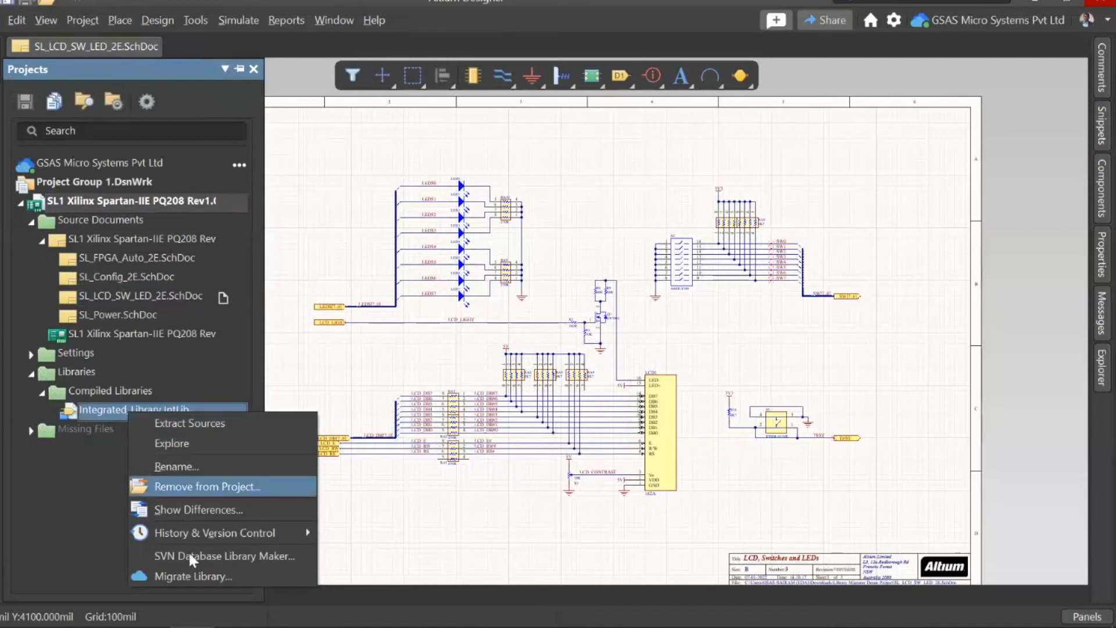
{"action": "left_click", "coordinate": [188, 574]}
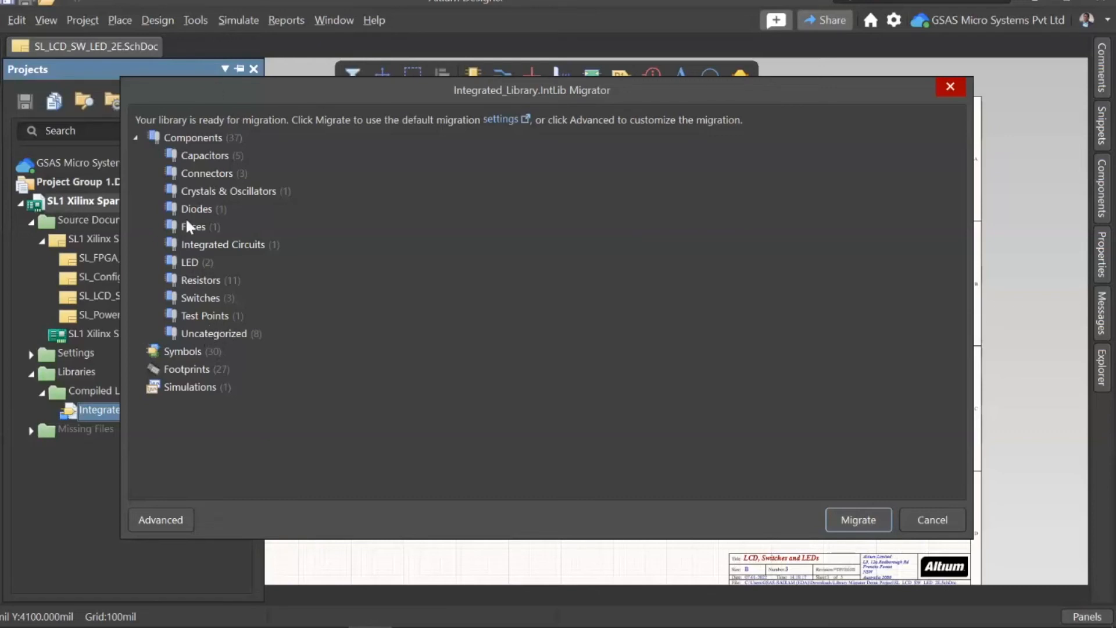
{"action": "left_click", "coordinate": [161, 516]}
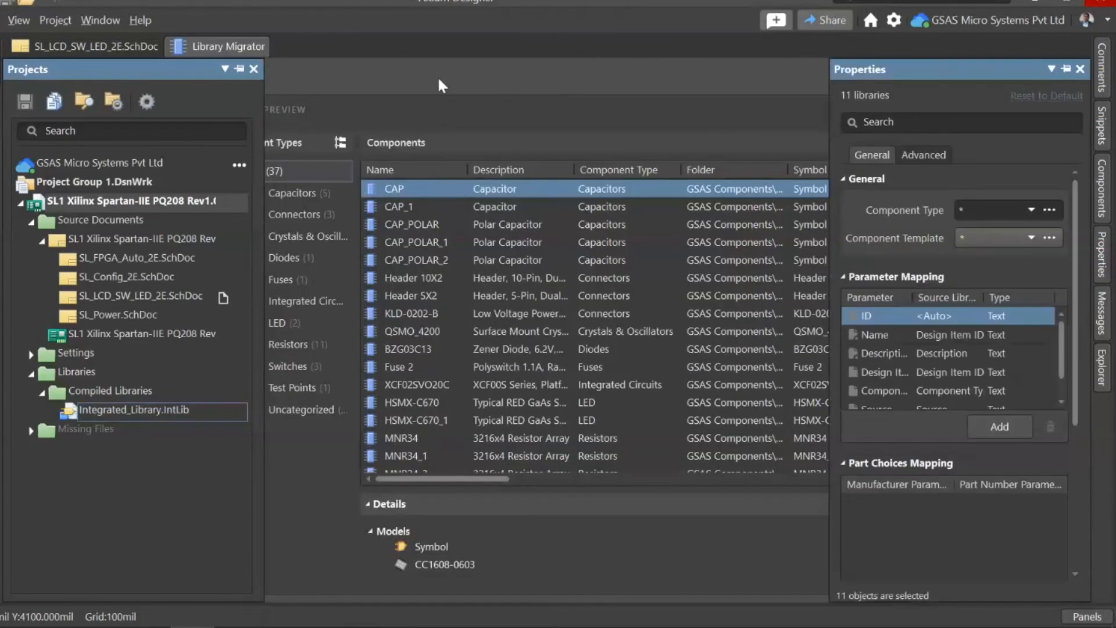
Step: Review the component types in the migration preview, especially the Uncategorized components' descriptions, and select Integrated_Library.IntLib as the source library
{"action": "left_click", "coordinate": [296, 196]}
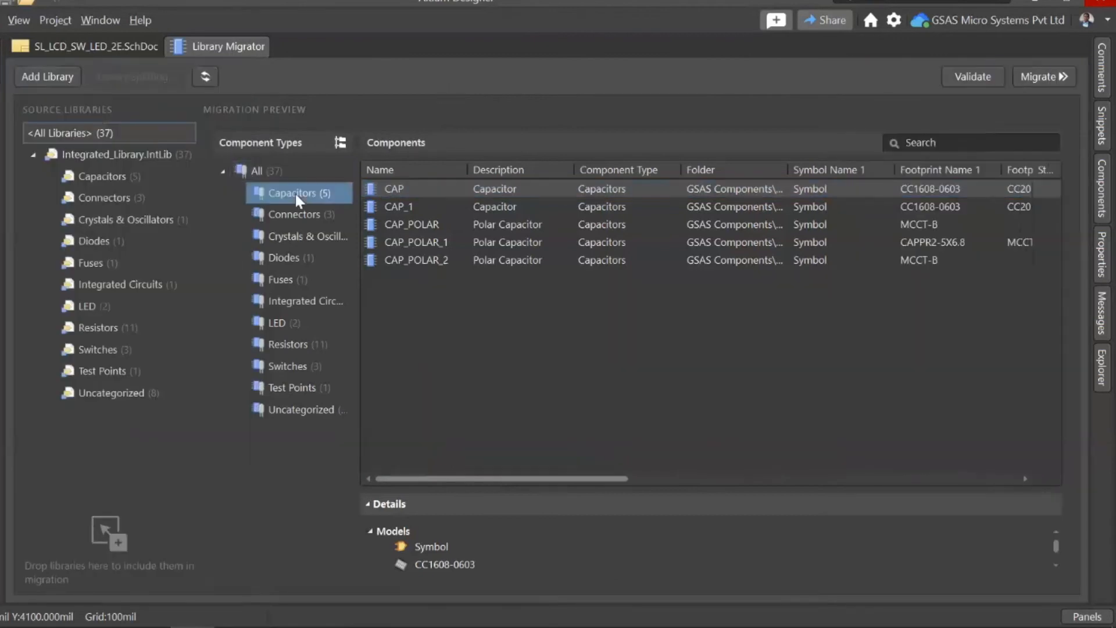
{"action": "left_click", "coordinate": [295, 295]}
{"action": "left_click", "coordinate": [296, 277]}
{"action": "left_click", "coordinate": [306, 403]}
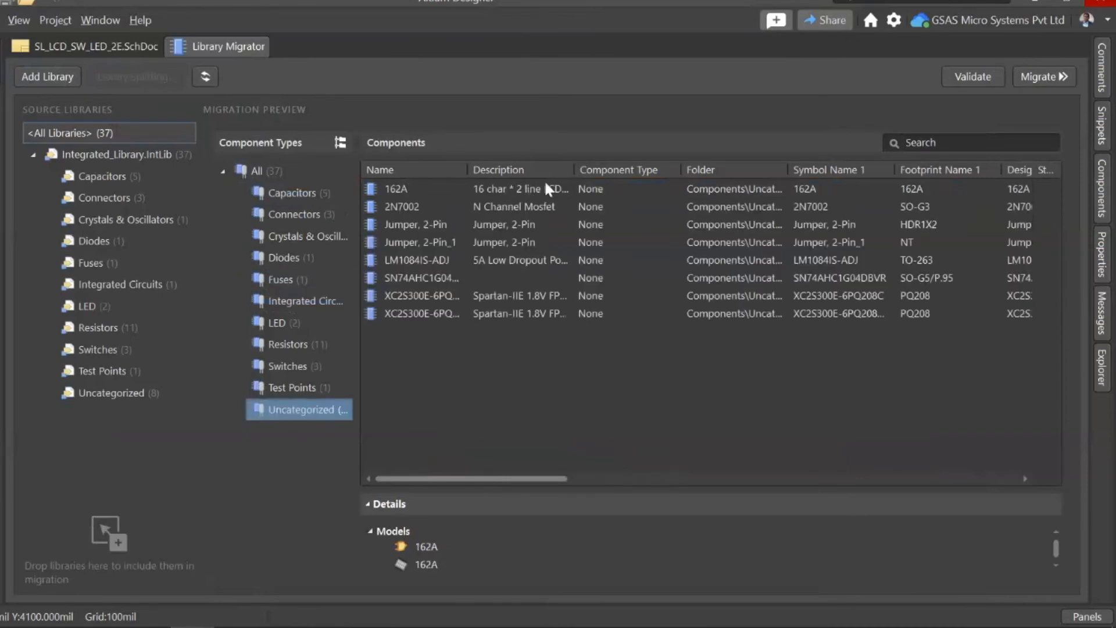
{"action": "left_click", "coordinate": [492, 208]}
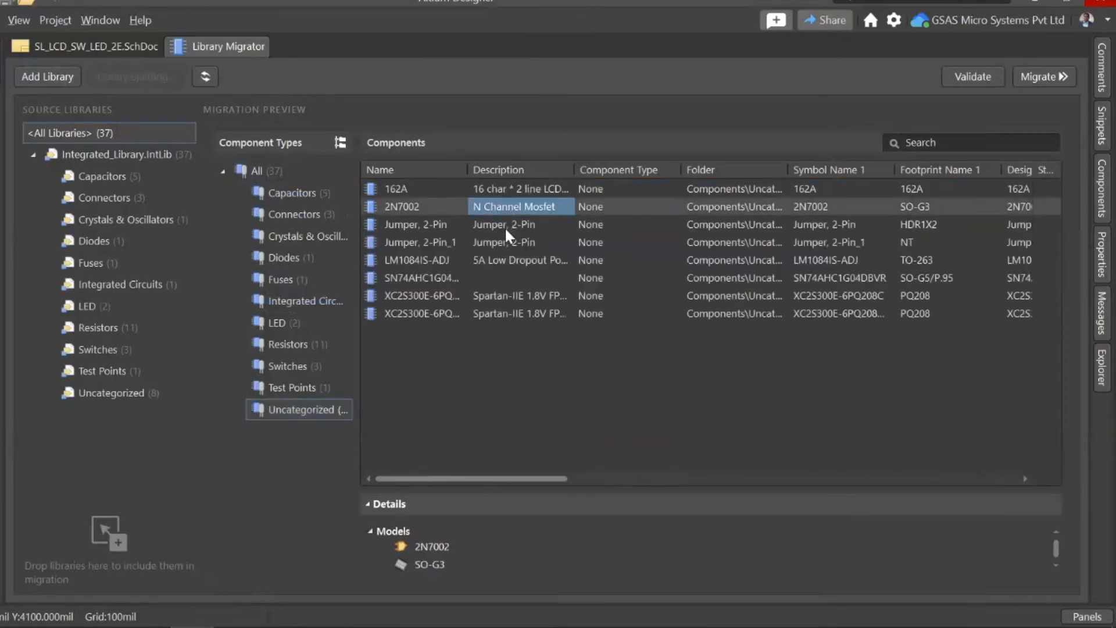
{"action": "left_click", "coordinate": [511, 243]}
{"action": "left_click", "coordinate": [514, 260]}
{"action": "left_click", "coordinate": [516, 280]}
{"action": "left_click", "coordinate": [518, 295]}
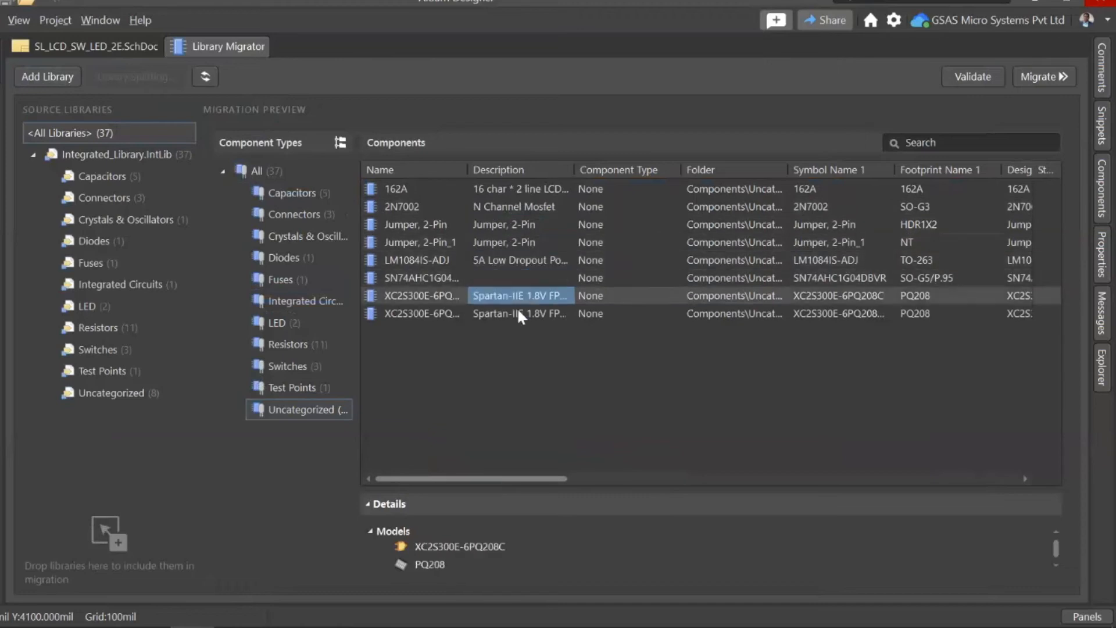
{"action": "left_click", "coordinate": [519, 314]}
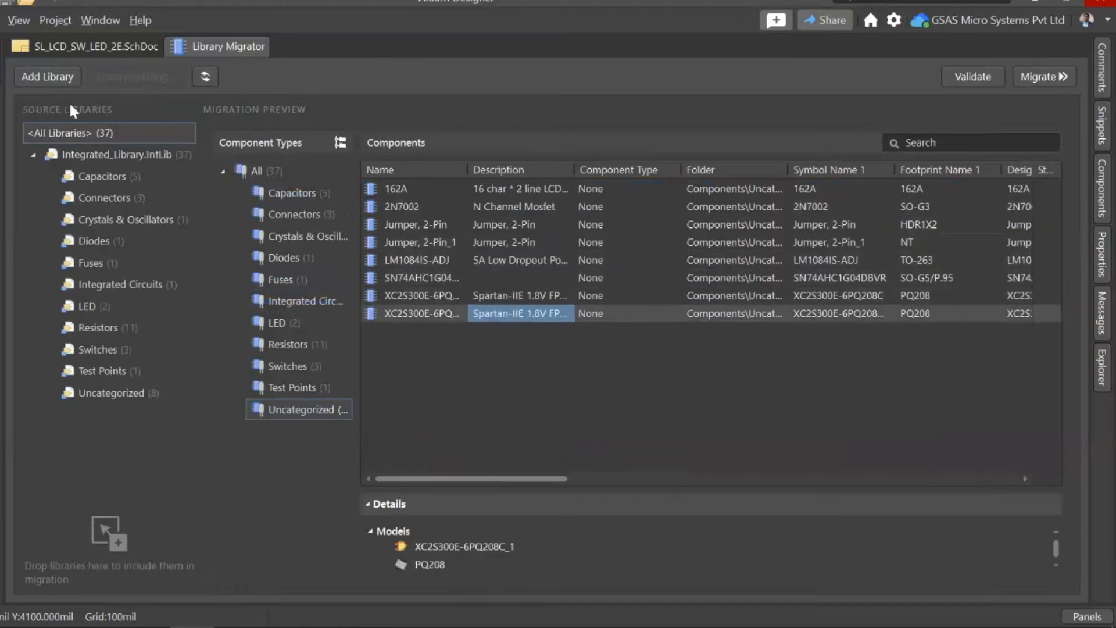
{"action": "left_click", "coordinate": [69, 153]}
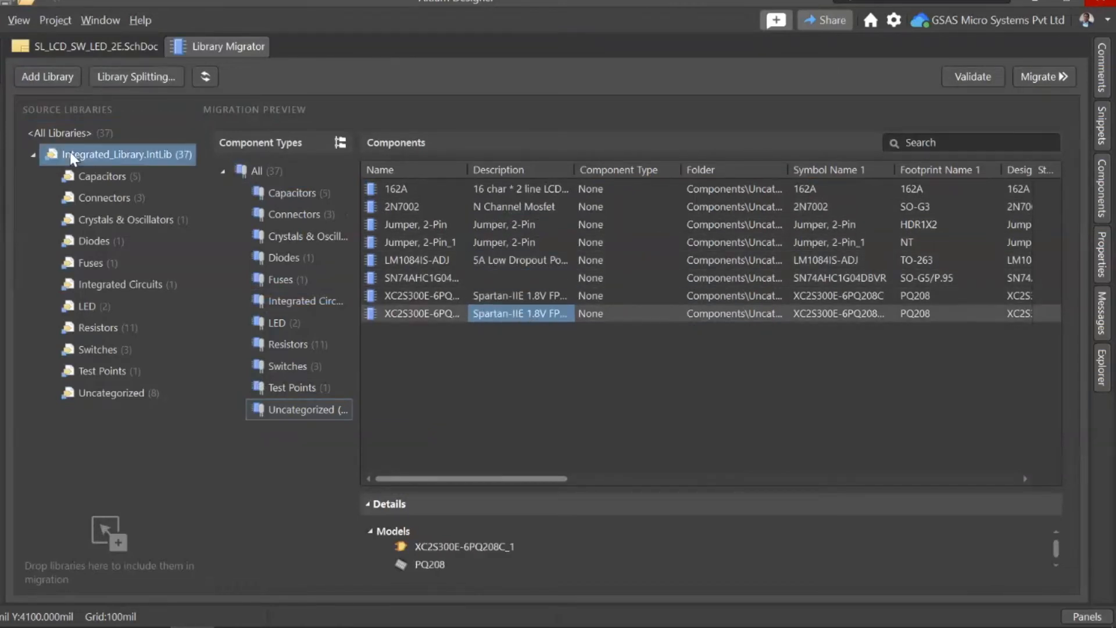
{"action": "left_click", "coordinate": [133, 78]}
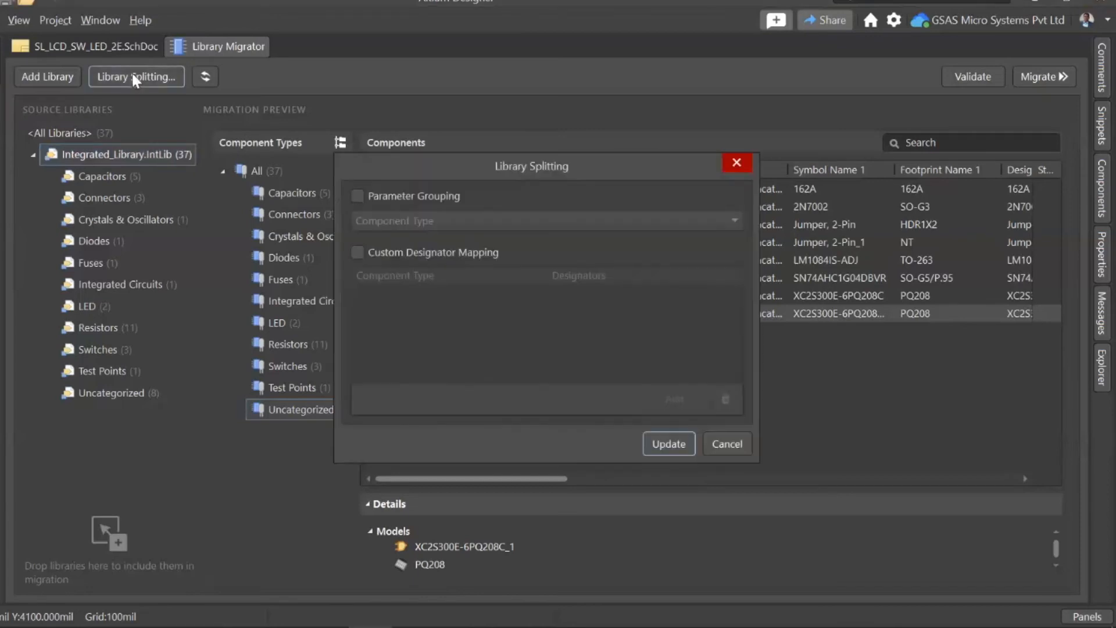
{"action": "left_click", "coordinate": [358, 252]}
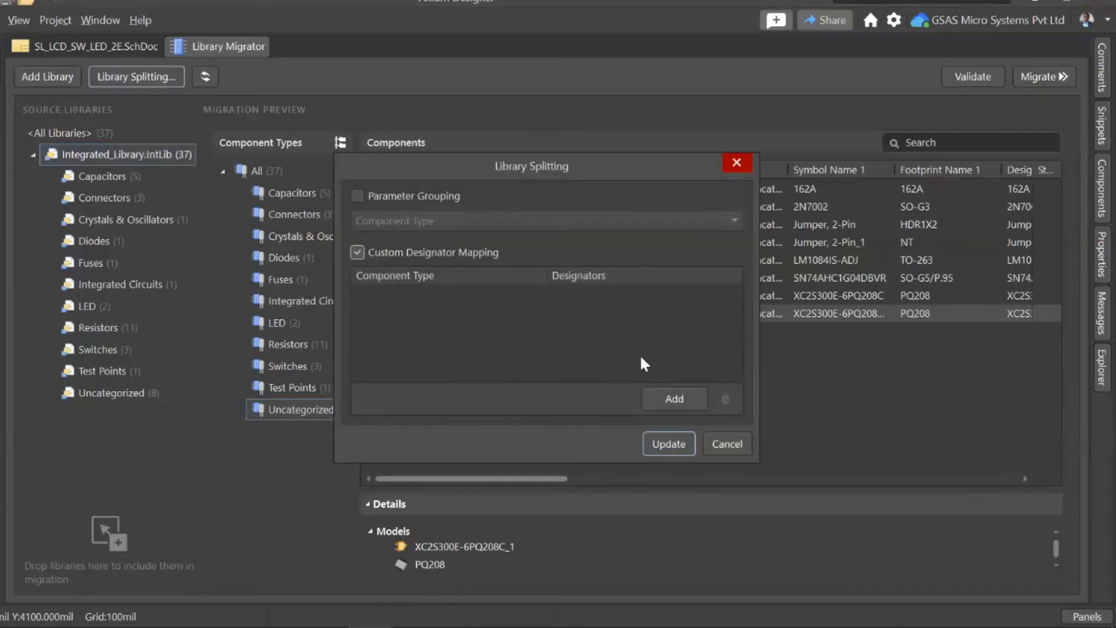
{"action": "left_click", "coordinate": [673, 401]}
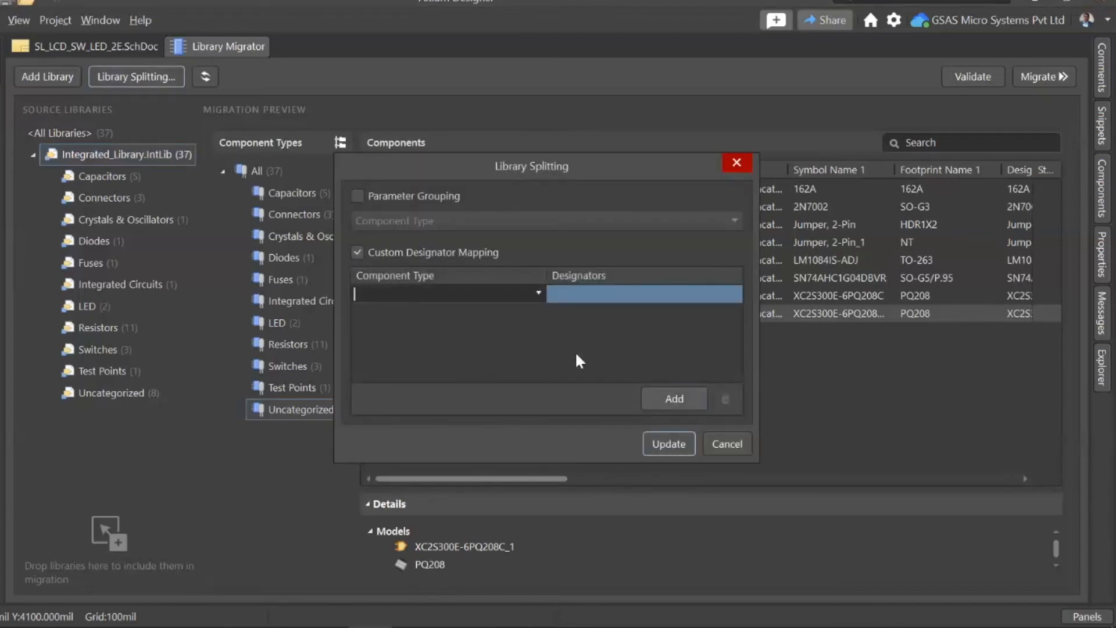
{"action": "left_click", "coordinate": [539, 290]}
{"action": "scroll", "coordinate": [503, 360], "scroll_direction": "down", "scroll_amount": 4}
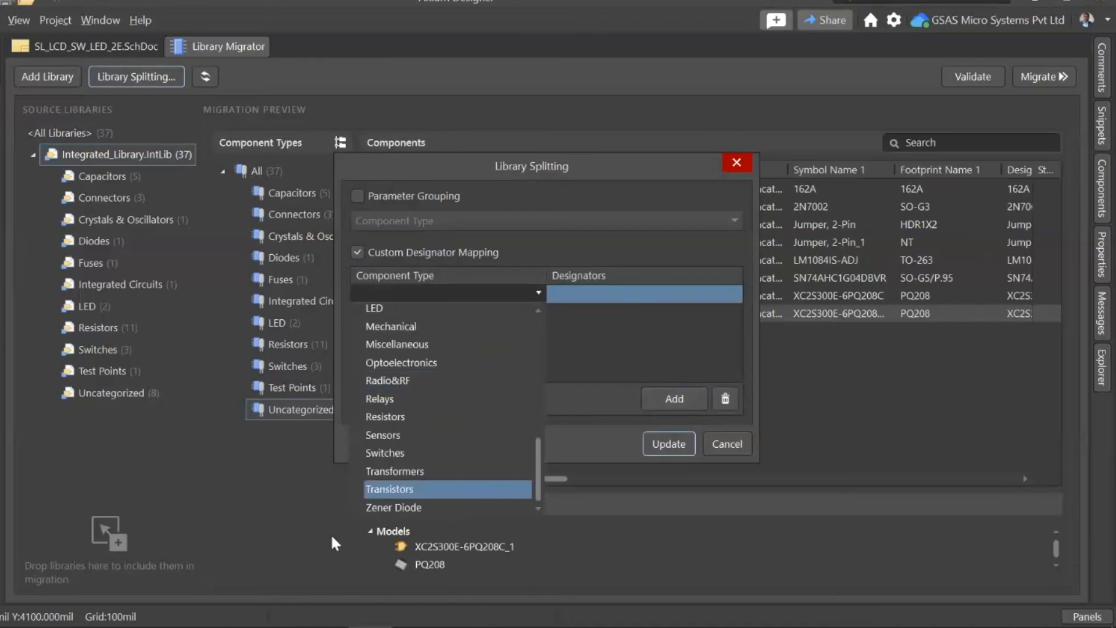
{"action": "left_click", "coordinate": [396, 490]}
{"action": "left_click", "coordinate": [599, 293]}
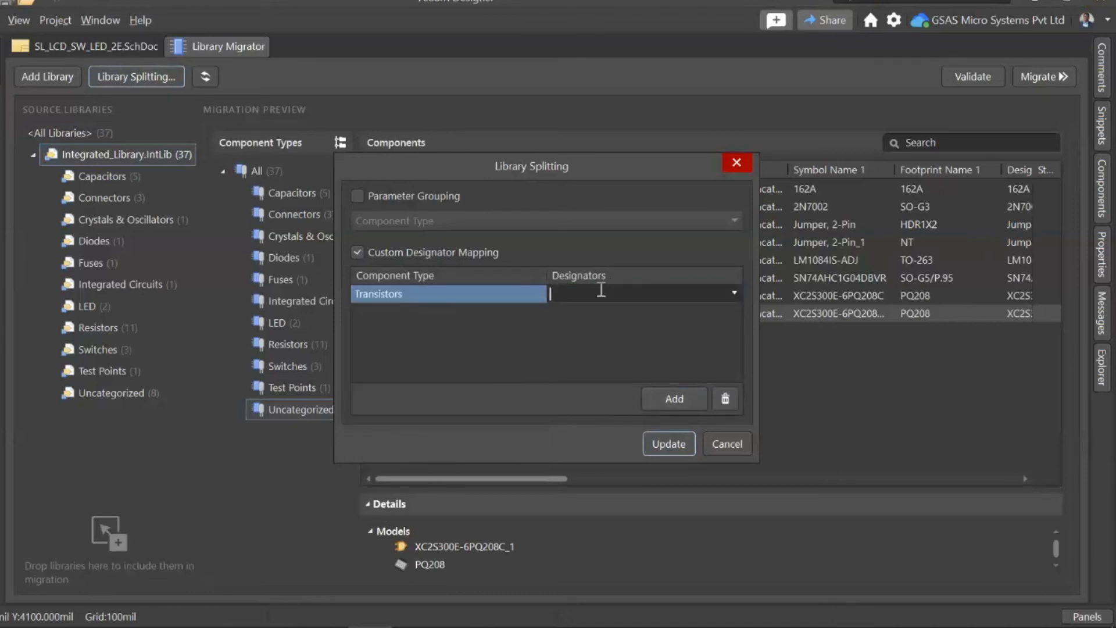
{"action": "type", "text": "Q?"}
{"action": "left_click_drag", "start_coordinate": [532, 163], "coordinate": [720, 154]}
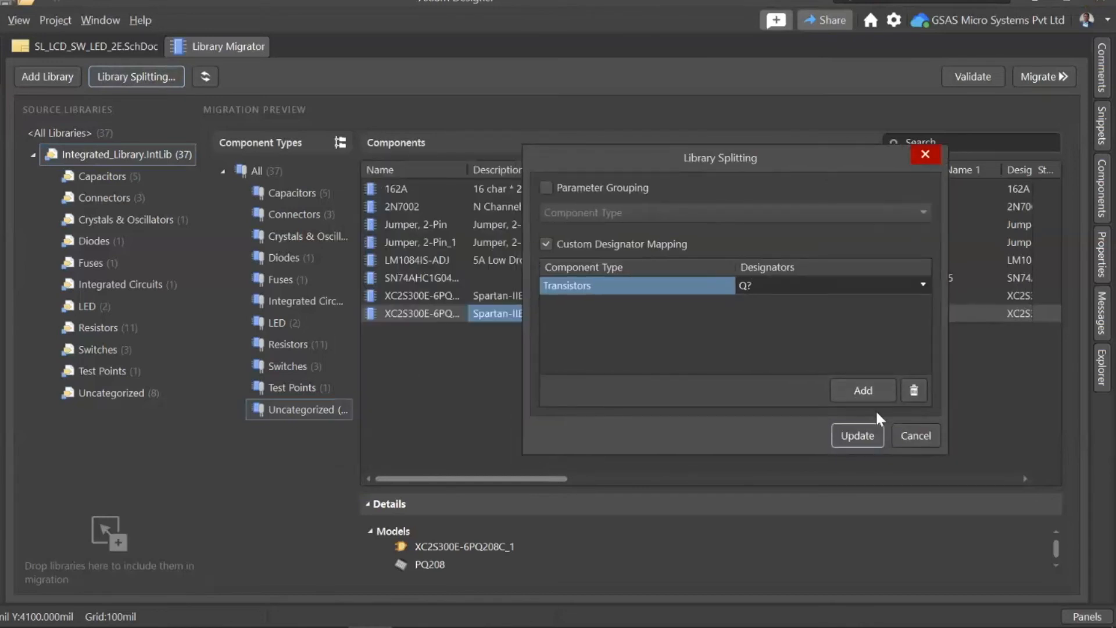
{"action": "left_click", "coordinate": [915, 435]}
Step: Widen the component types list and split the library with a custom designator mapping of the Transistors type to Q?
{"action": "left_click_drag", "start_coordinate": [357, 143], "coordinate": [430, 142]}
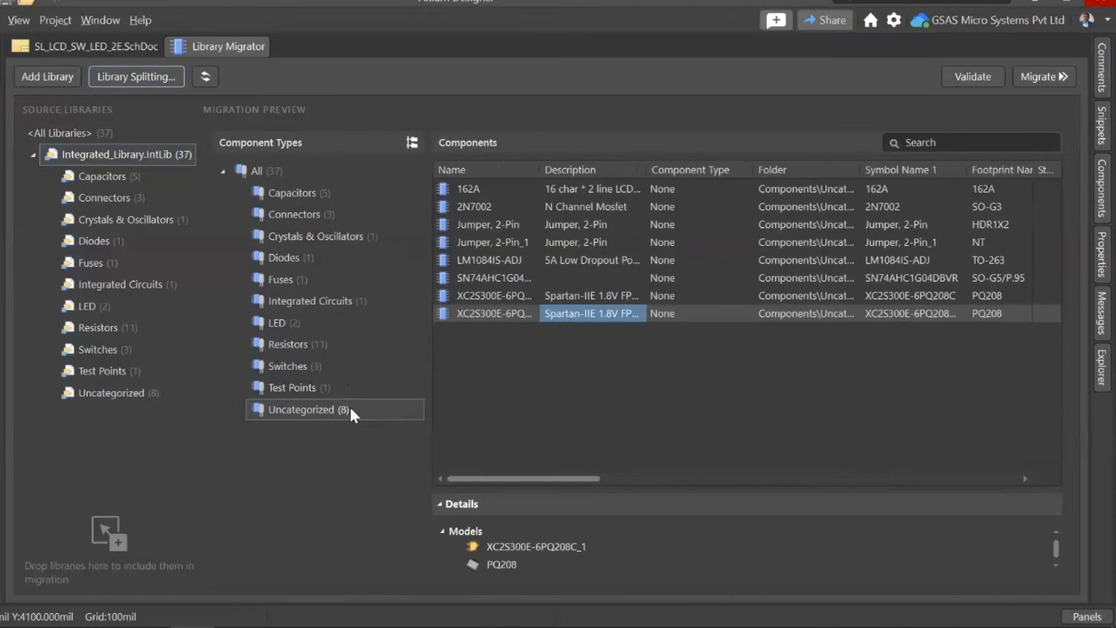
{"action": "left_click", "coordinate": [480, 210]}
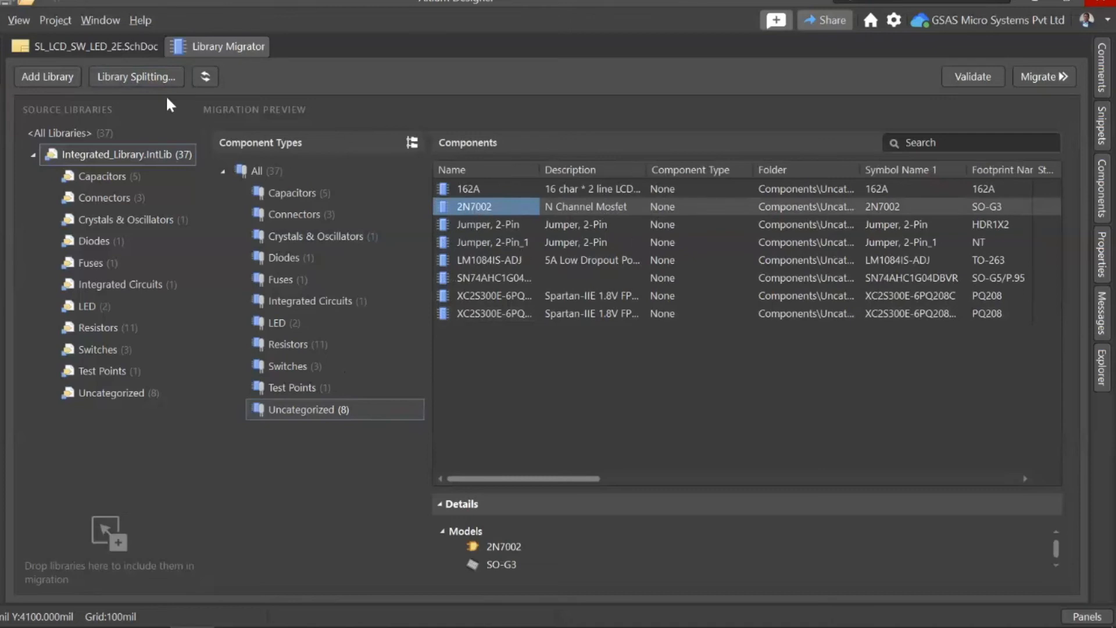
{"action": "left_click", "coordinate": [144, 73]}
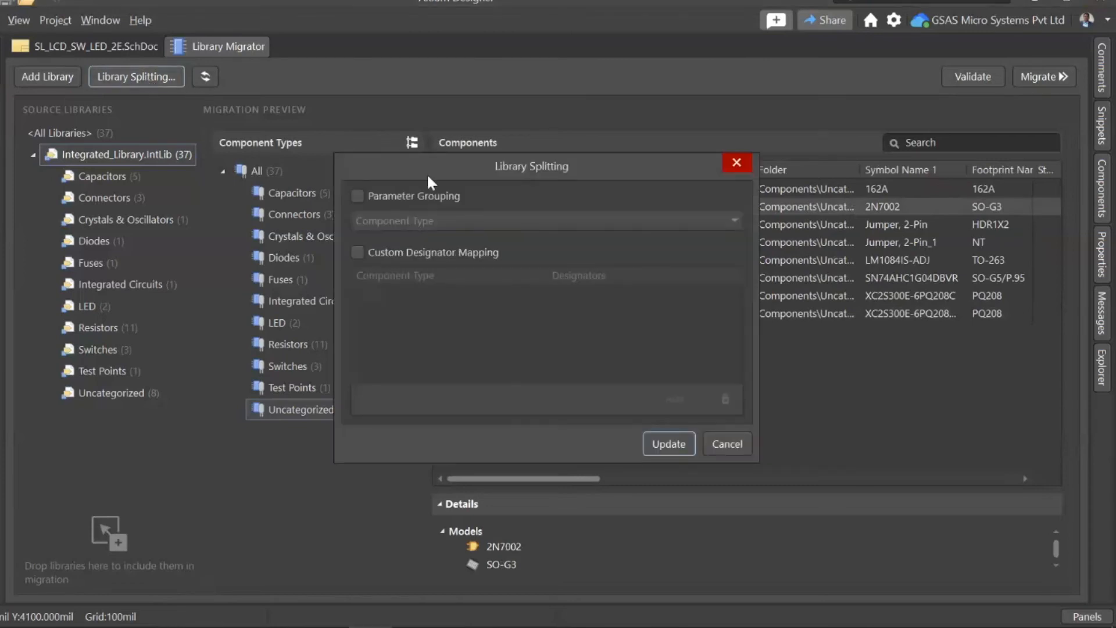
{"action": "left_click", "coordinate": [363, 253]}
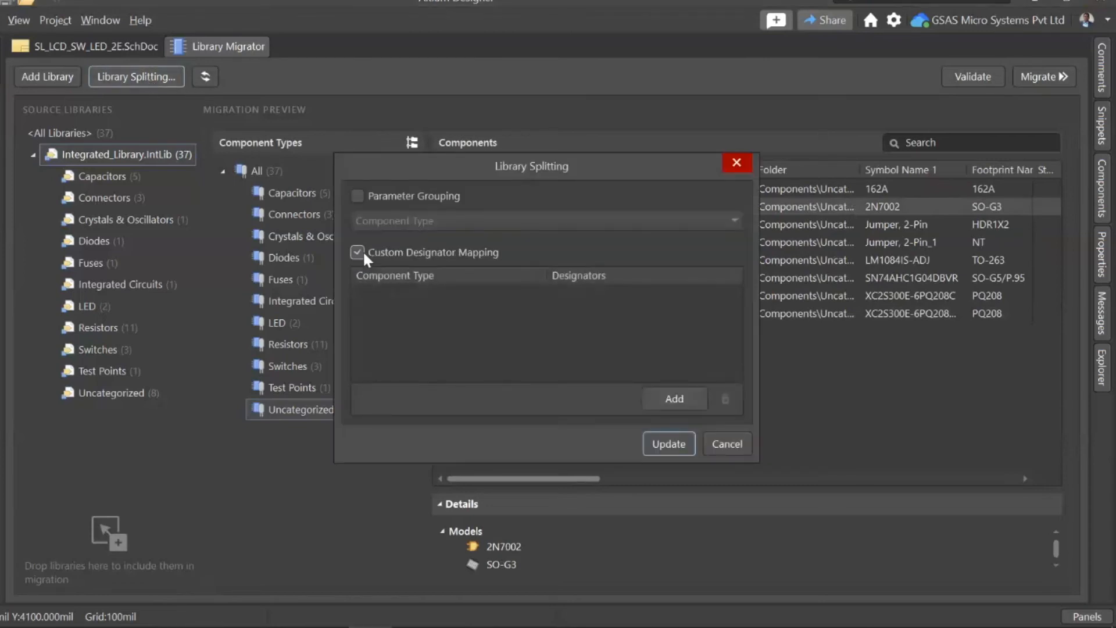
{"action": "left_click", "coordinate": [663, 393]}
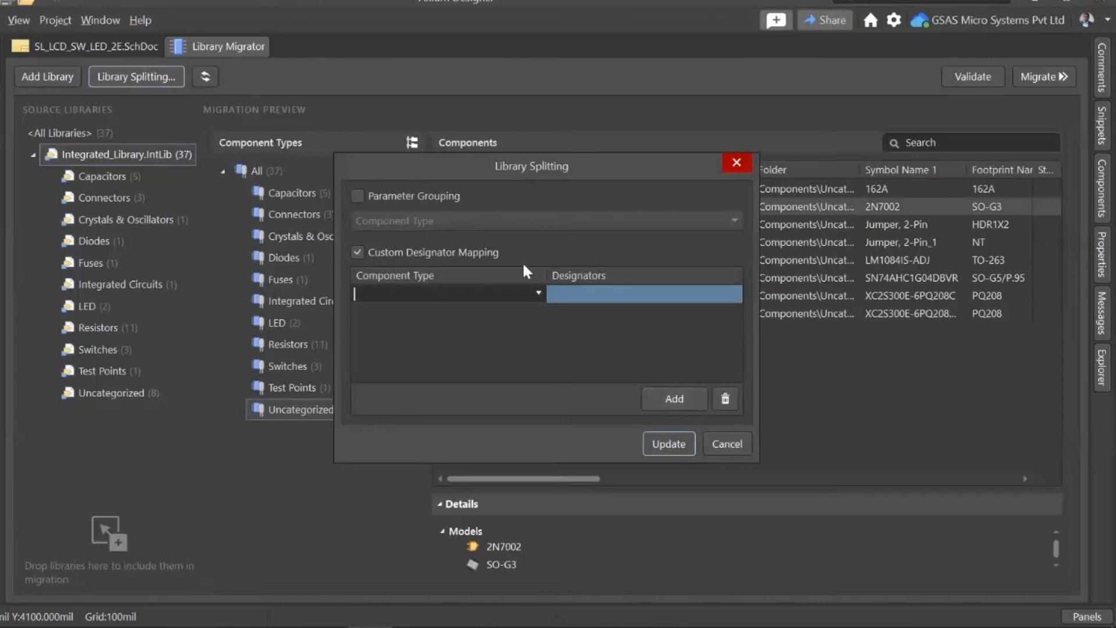
{"action": "left_click", "coordinate": [538, 293]}
{"action": "scroll", "coordinate": [511, 322], "scroll_direction": "down", "scroll_amount": 6}
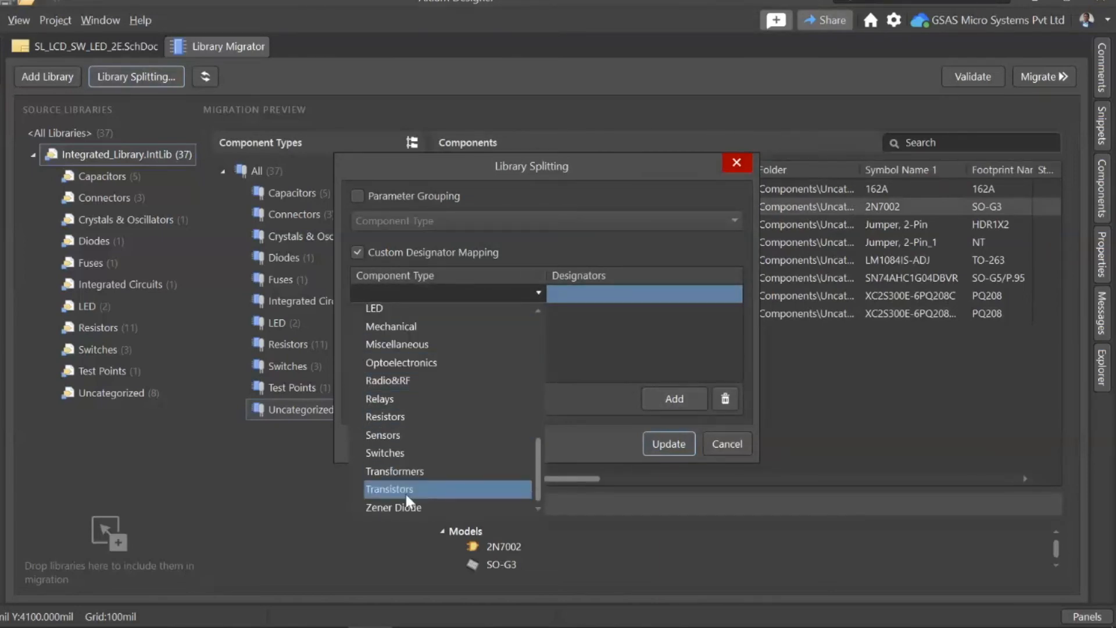
{"action": "left_click", "coordinate": [390, 489]}
{"action": "left_click", "coordinate": [684, 299]}
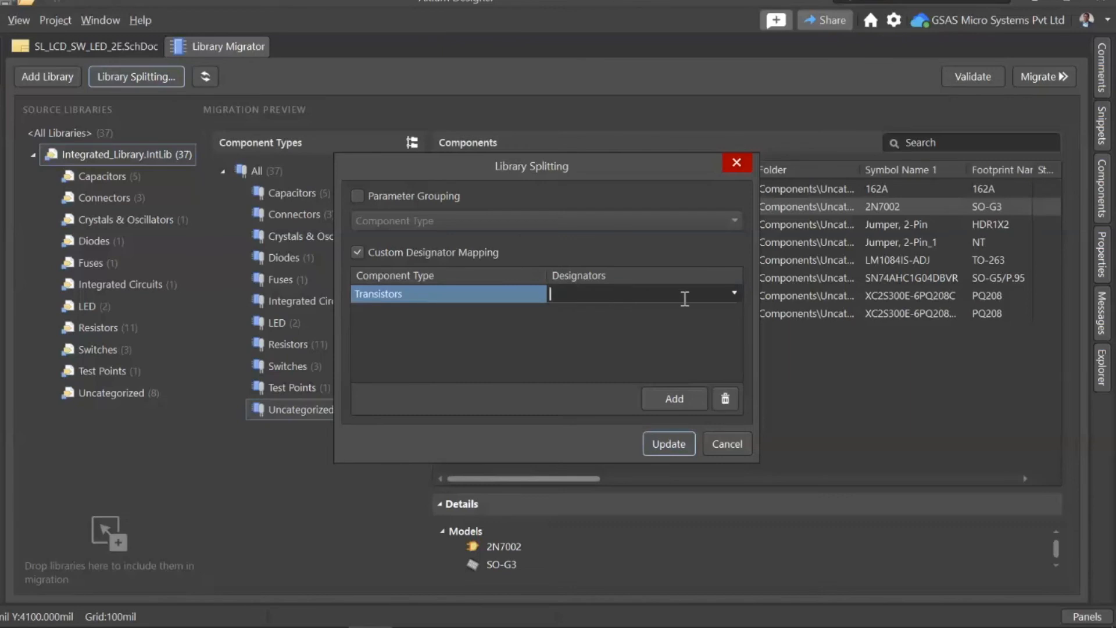
{"action": "left_click", "coordinate": [730, 292]}
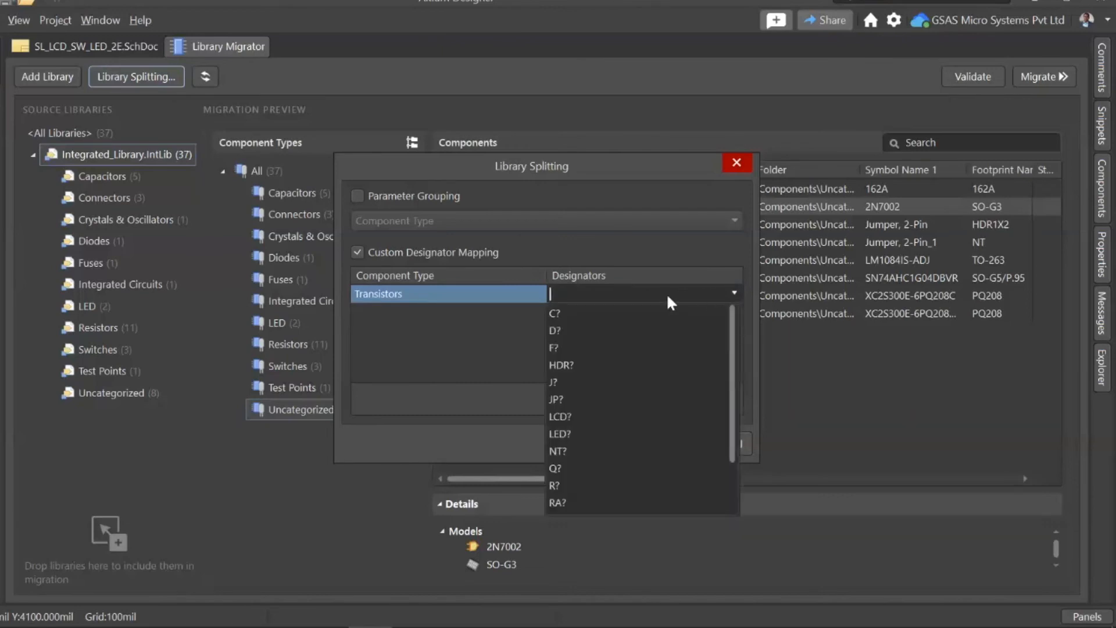
{"action": "left_click", "coordinate": [562, 468]}
{"action": "left_click", "coordinate": [674, 440]}
Step: Check the components listed under the Transistors and Uncategorized types in the migration preview
{"action": "left_click", "coordinate": [305, 428]}
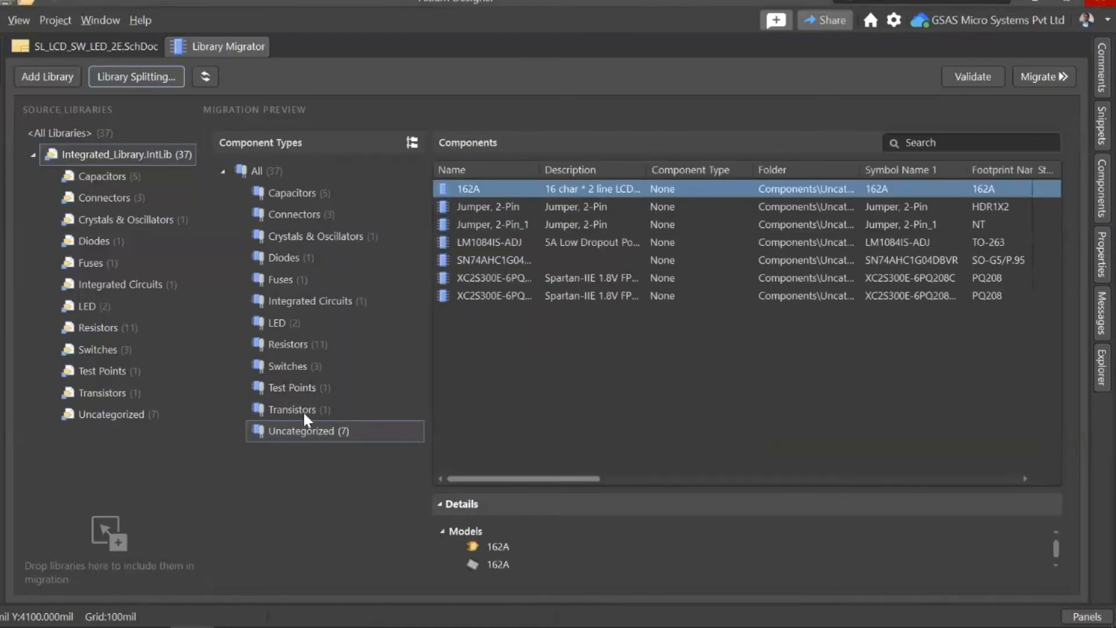
{"action": "left_click", "coordinate": [302, 411]}
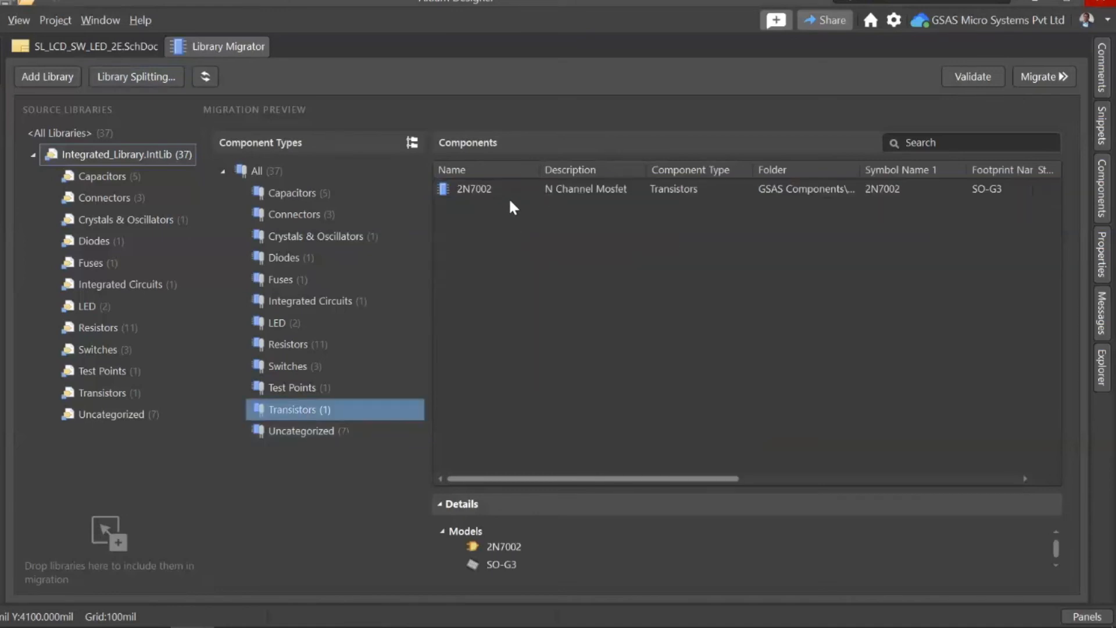
{"action": "left_click", "coordinate": [341, 430]}
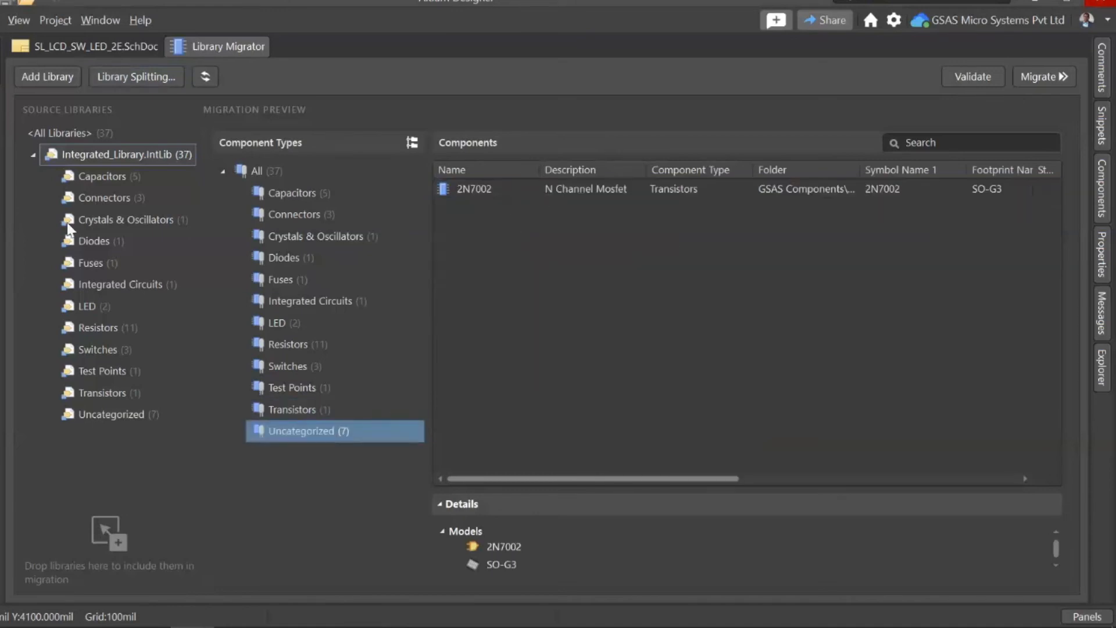
Step: Locate the migrator configuration Integrated_Library Demo.lmcfg for import in the Library Migrator Demo Project folder under Downloads, and leave without importing it
{"action": "left_click", "coordinate": [1, 20]}
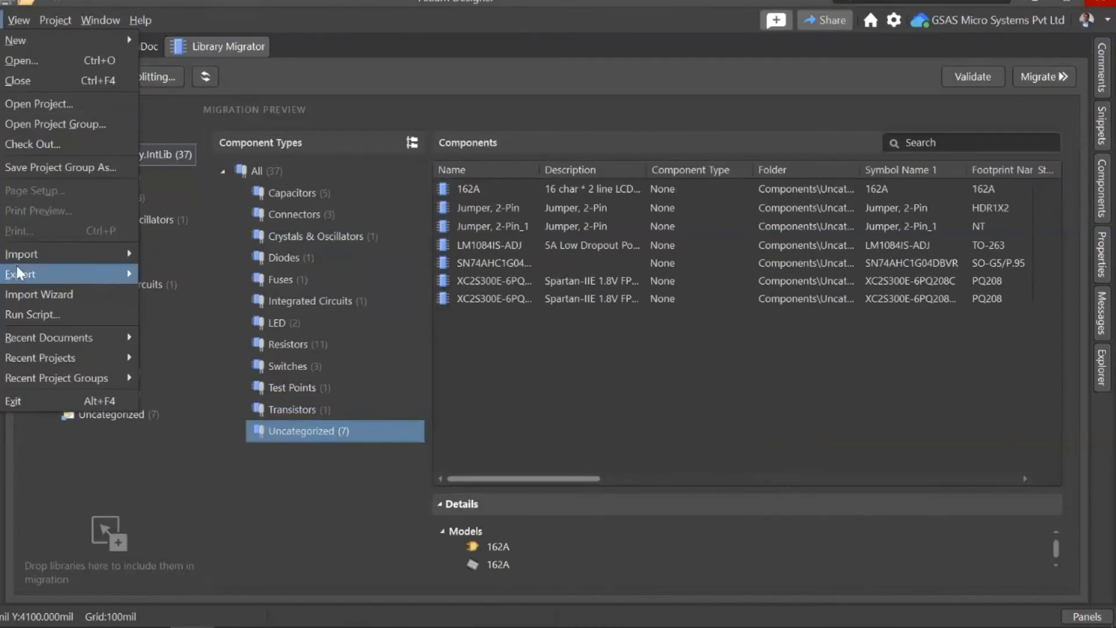
{"action": "mouse_move", "coordinate": [110, 251]}
{"action": "left_click", "coordinate": [180, 254]}
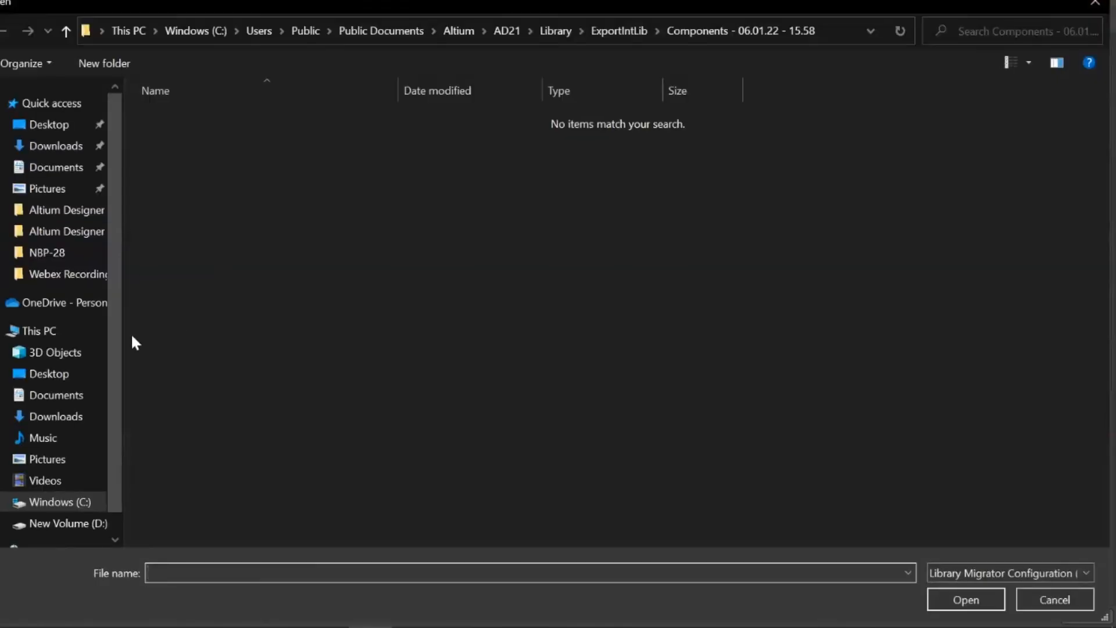
{"action": "left_click", "coordinate": [49, 146]}
{"action": "double_click", "coordinate": [222, 143]}
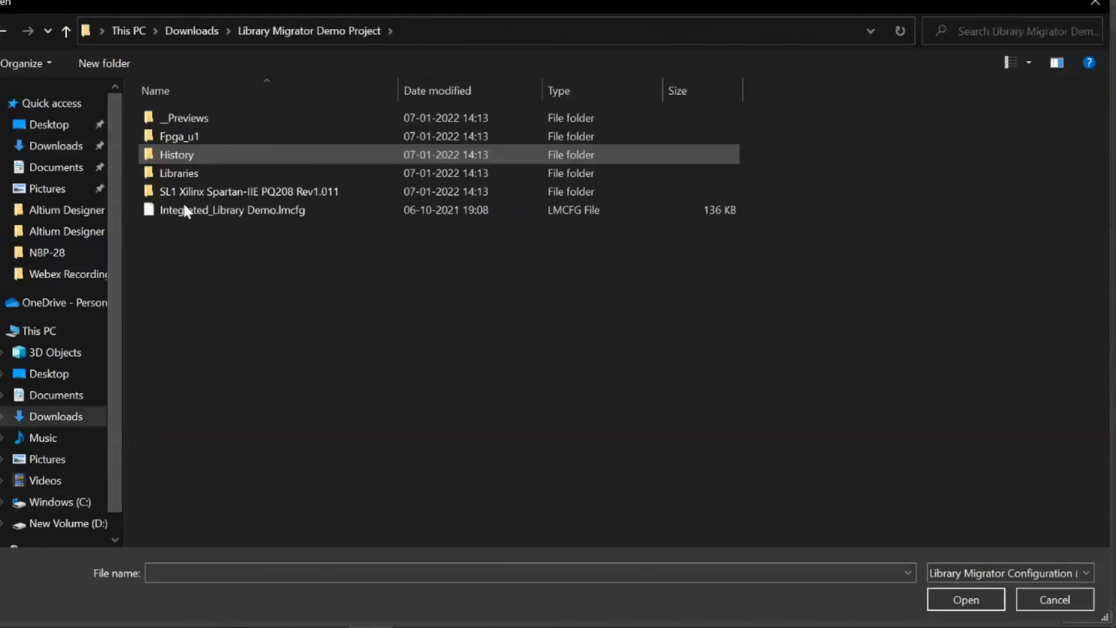
{"action": "left_click", "coordinate": [185, 210]}
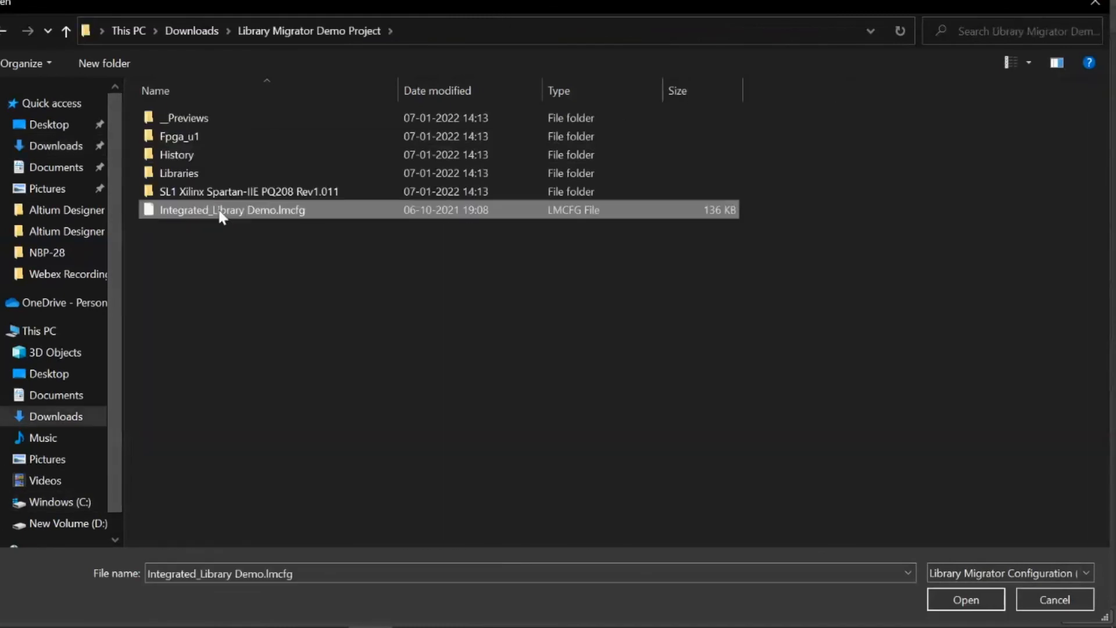
{"action": "left_click", "coordinate": [1053, 601]}
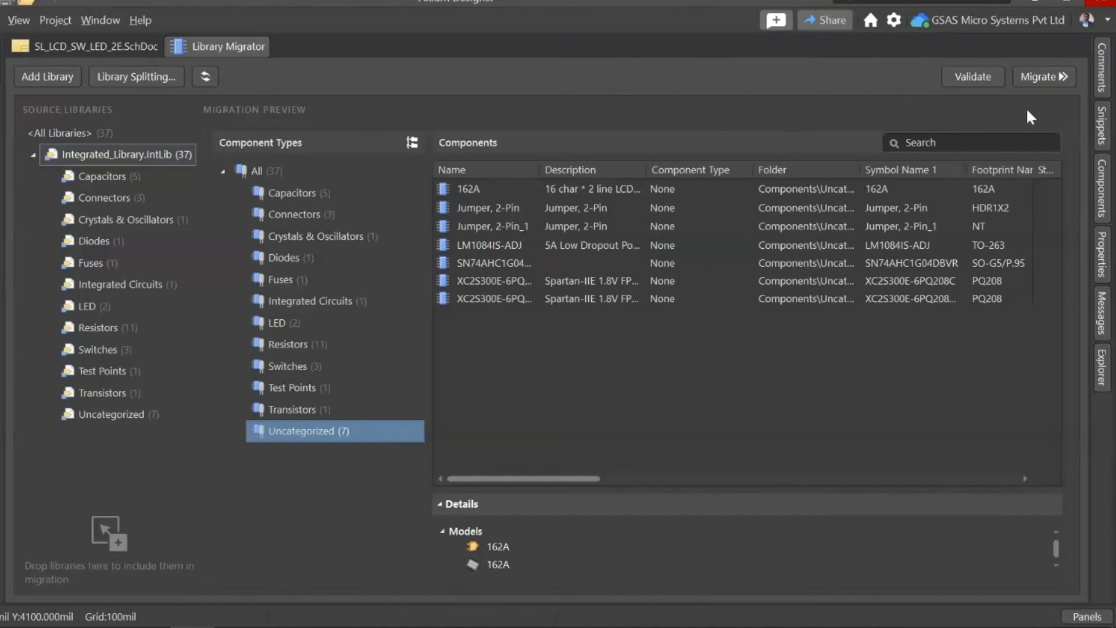
Step: Validate the library migration and examine the status details of the CAP component under Capacitors
{"action": "left_click", "coordinate": [981, 78]}
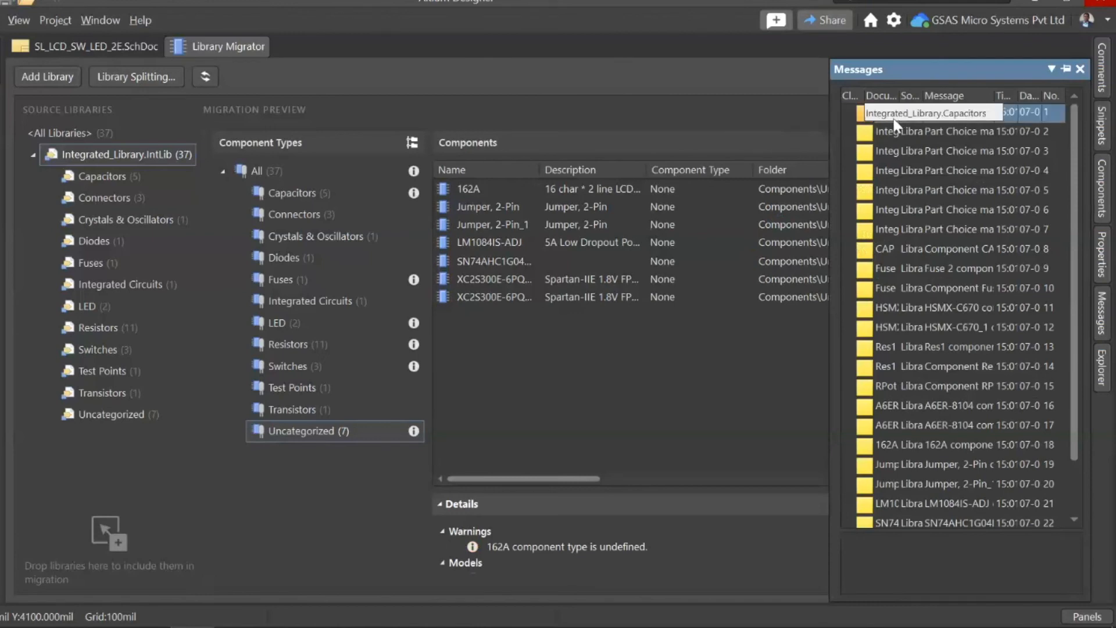
{"action": "left_click", "coordinate": [964, 114]}
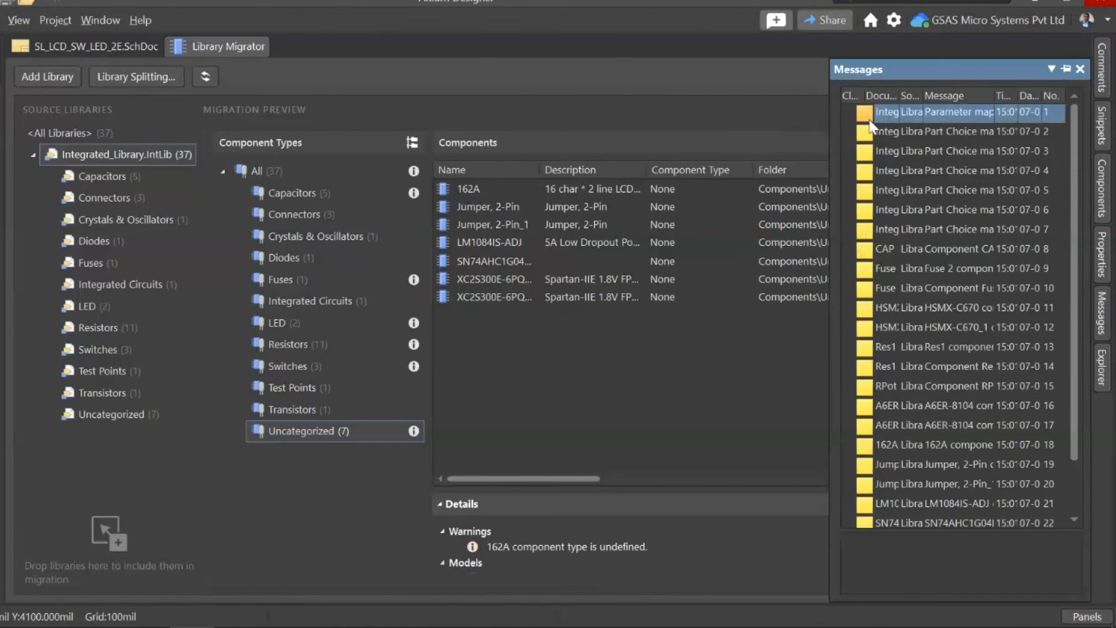
{"action": "left_click", "coordinate": [319, 192]}
{"action": "left_click_drag", "start_coordinate": [736, 475], "coordinate": [866, 474]}
{"action": "mouse_move", "coordinate": [1046, 191]}
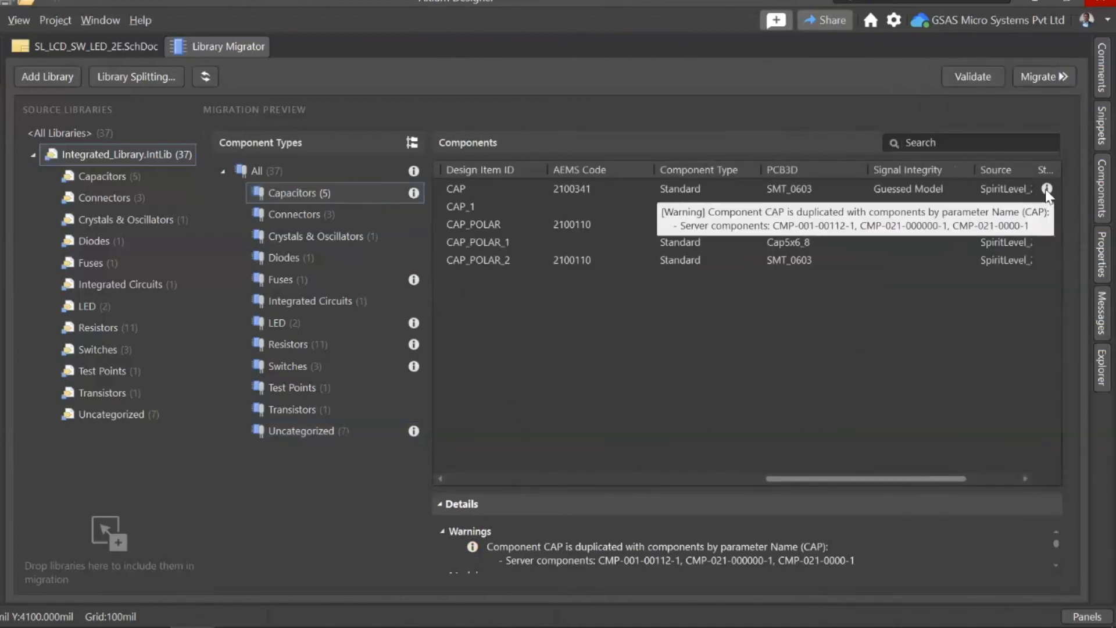
{"action": "left_click", "coordinate": [1047, 190]}
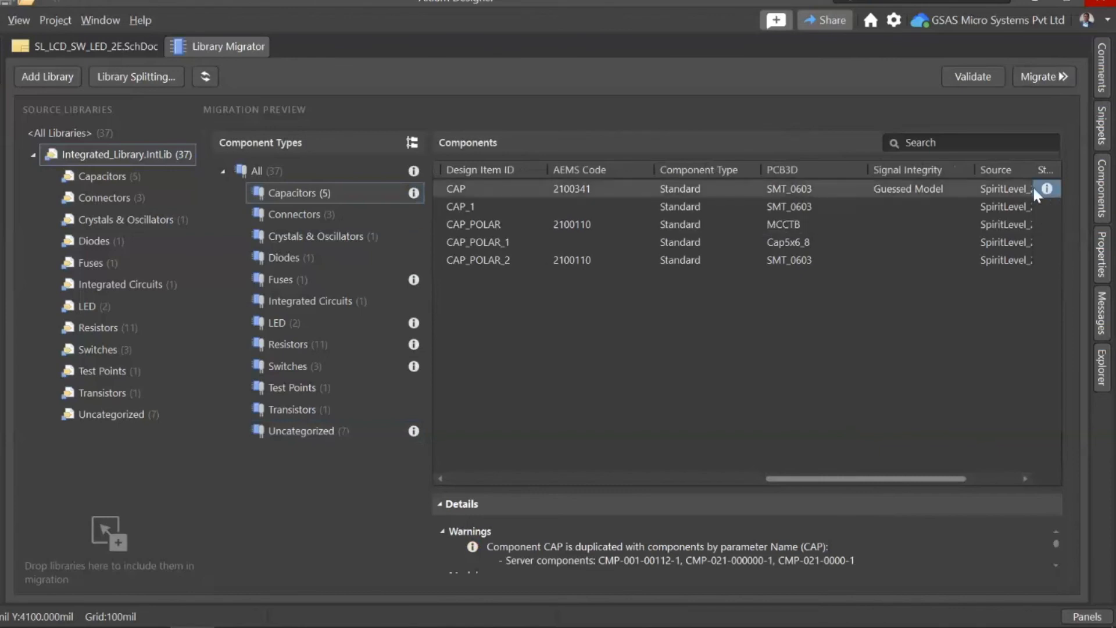
Step: Examine the validation warnings of the Fuses, LED, Resistors, Switches, Uncategorized and Capacitors component types, including the status details of Fuse 2
{"action": "left_click", "coordinate": [309, 288]}
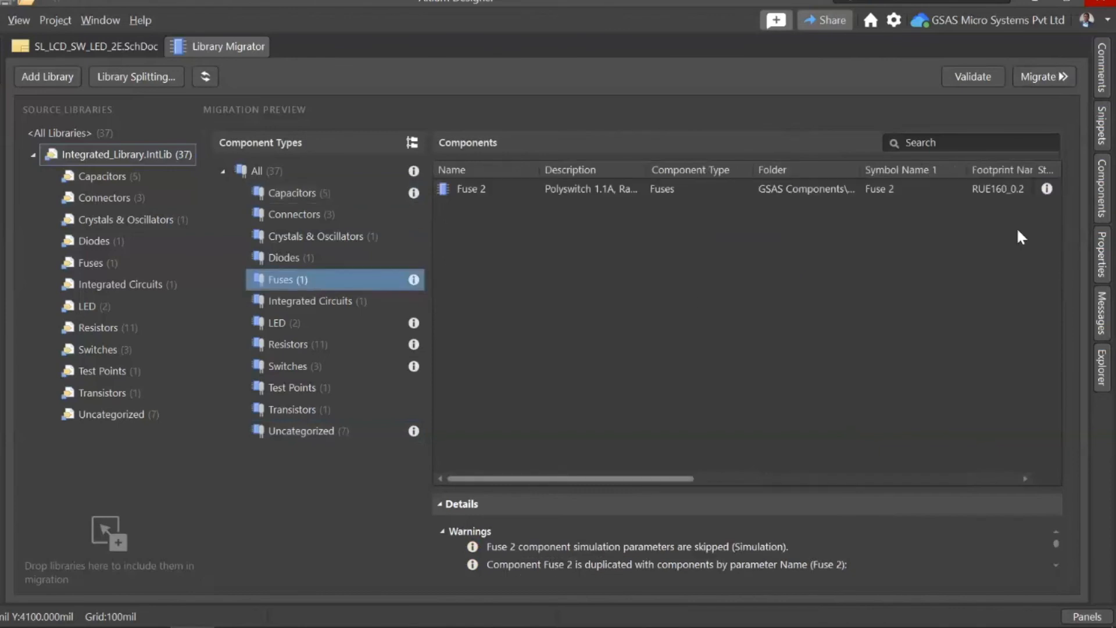
{"action": "mouse_move", "coordinate": [1047, 191]}
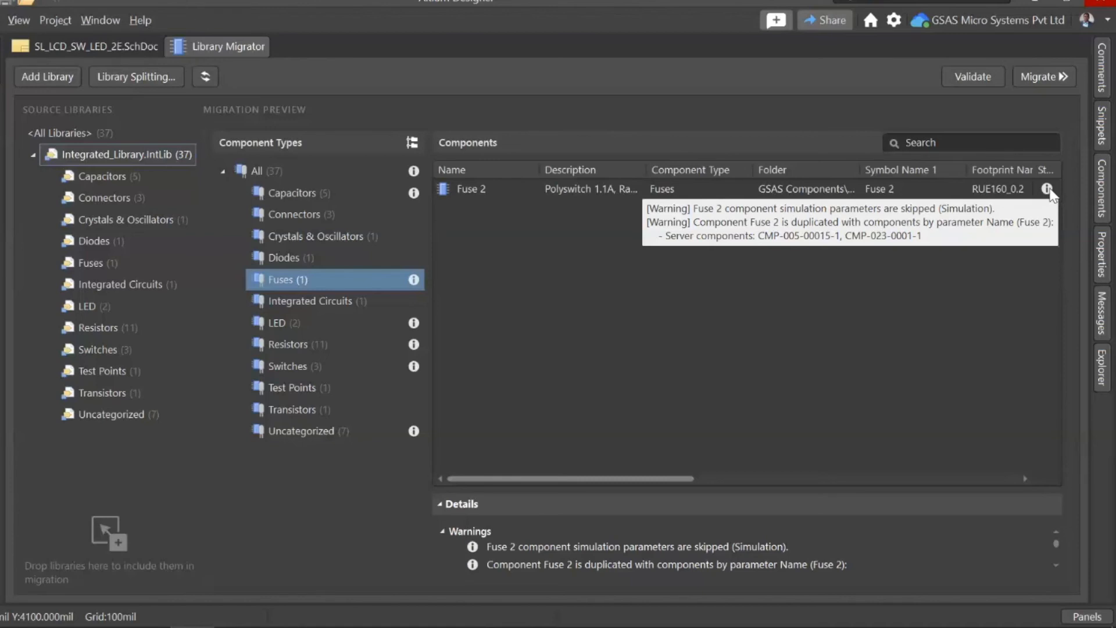
{"action": "scroll", "coordinate": [630, 545], "scroll_direction": "down", "scroll_amount": 2}
{"action": "scroll", "coordinate": [631, 546], "scroll_direction": "up", "scroll_amount": 2}
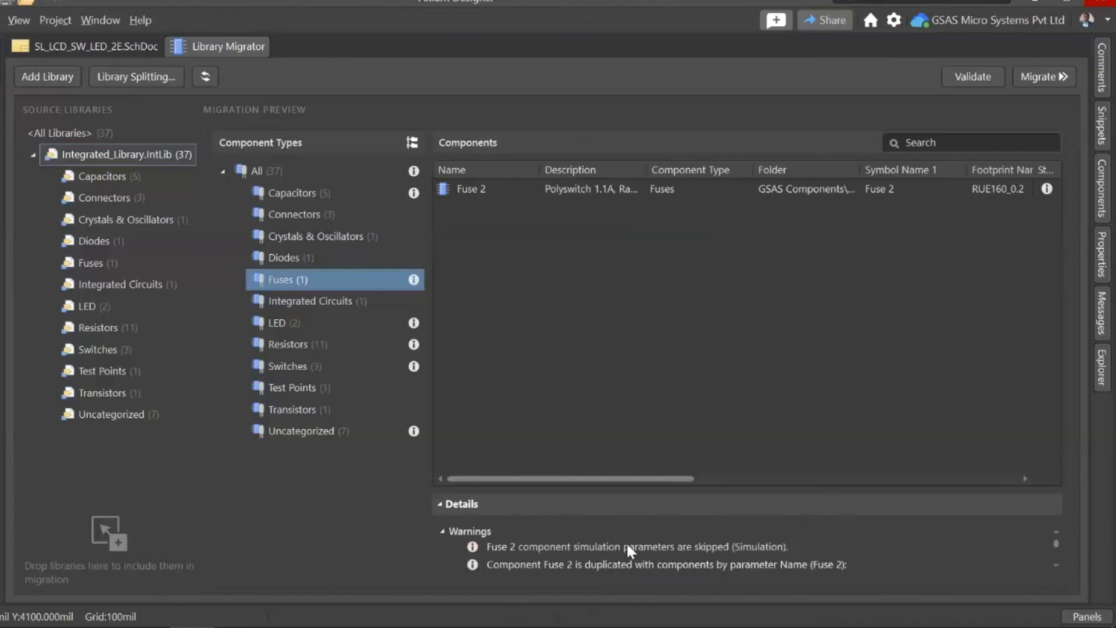
{"action": "left_click", "coordinate": [319, 322]}
{"action": "left_click", "coordinate": [301, 344]}
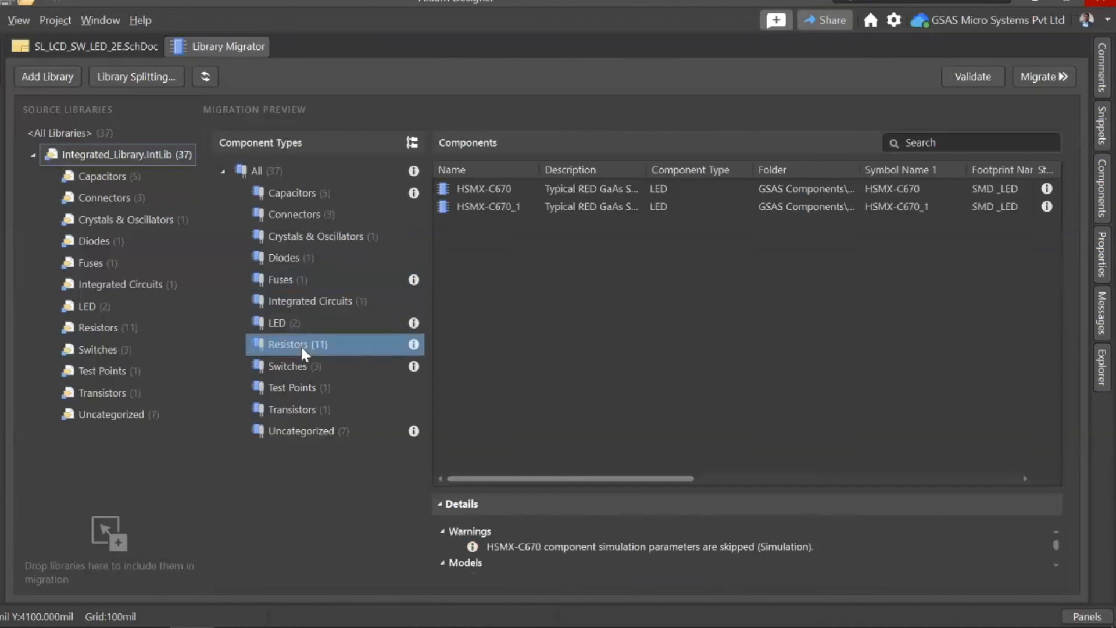
{"action": "left_click", "coordinate": [304, 365]}
{"action": "left_click", "coordinate": [316, 432]}
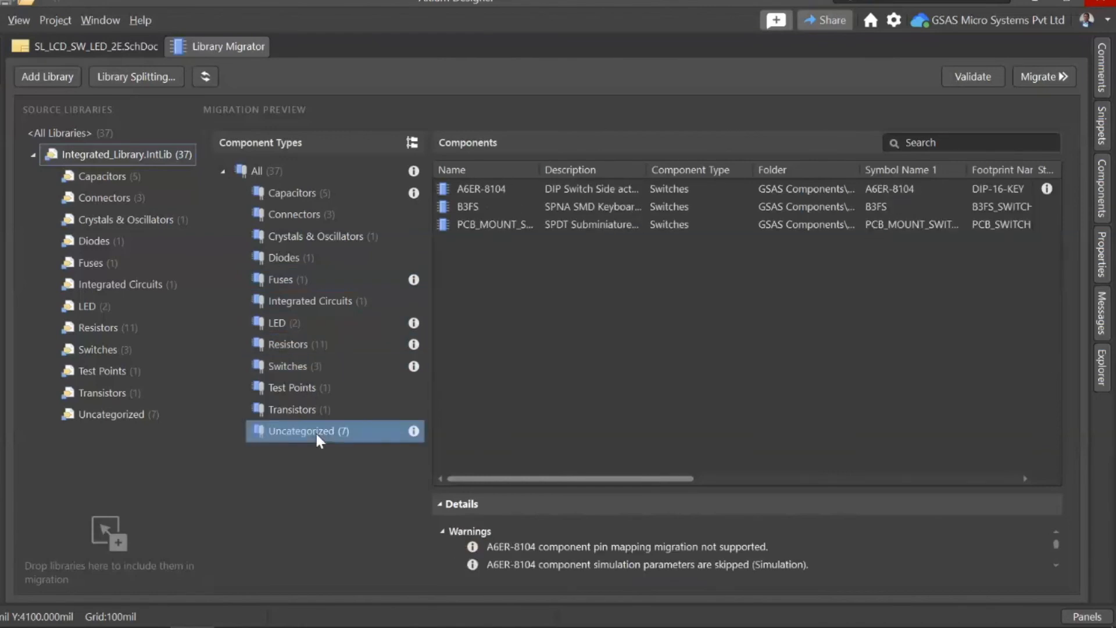
{"action": "left_click", "coordinate": [306, 195]}
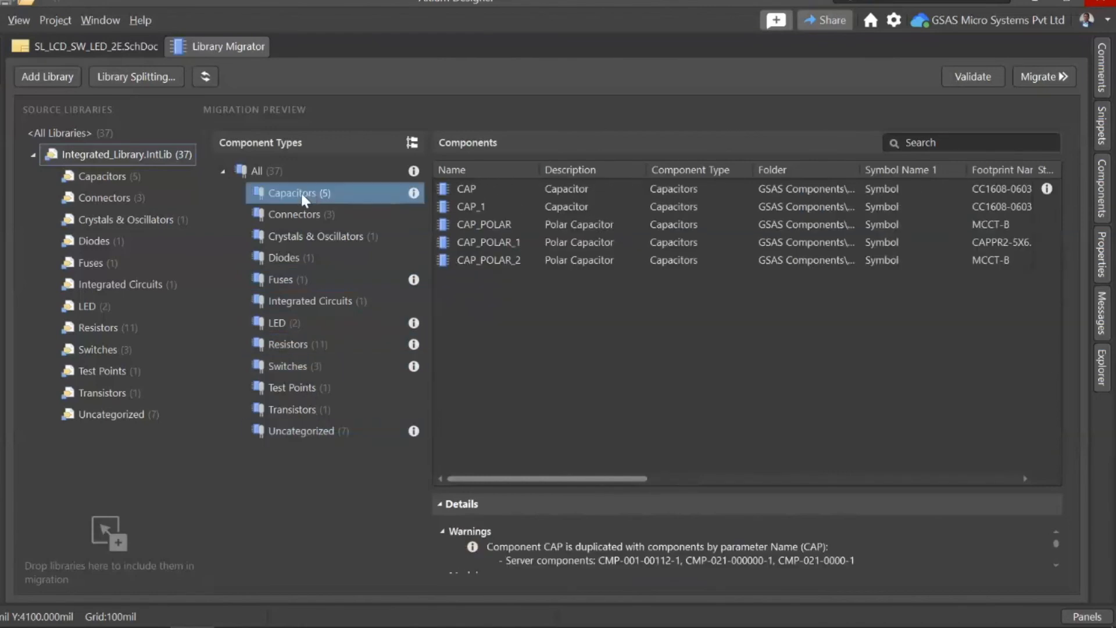
Step: Migrate all component types to the server, ignoring the violations, and dismiss the migration report
{"action": "left_click", "coordinate": [281, 173]}
{"action": "left_click", "coordinate": [1038, 82]}
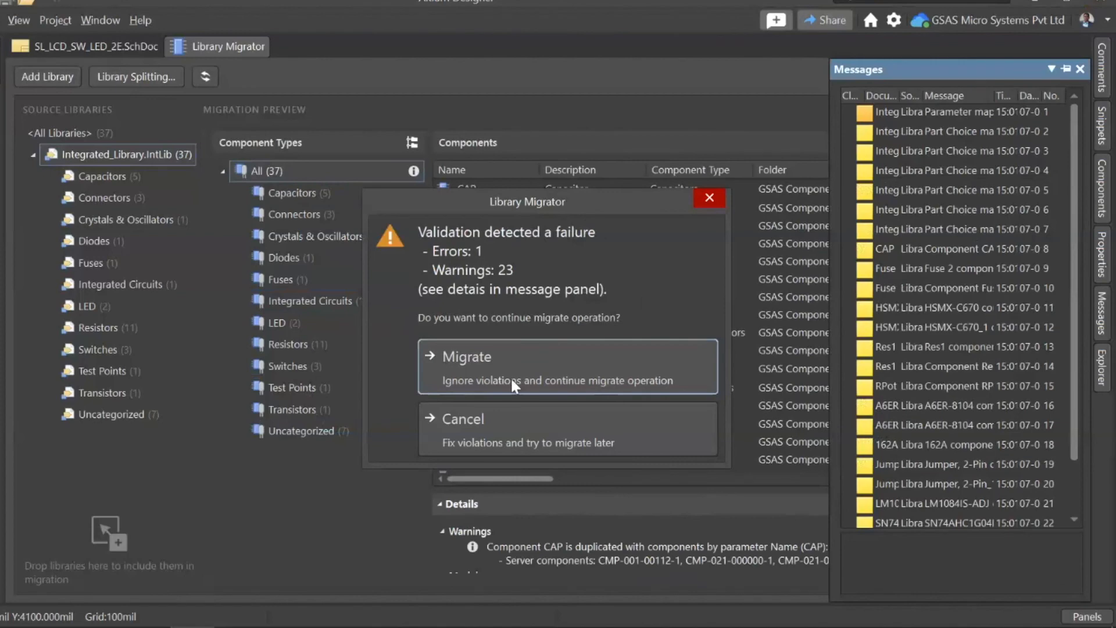
{"action": "left_click", "coordinate": [512, 381]}
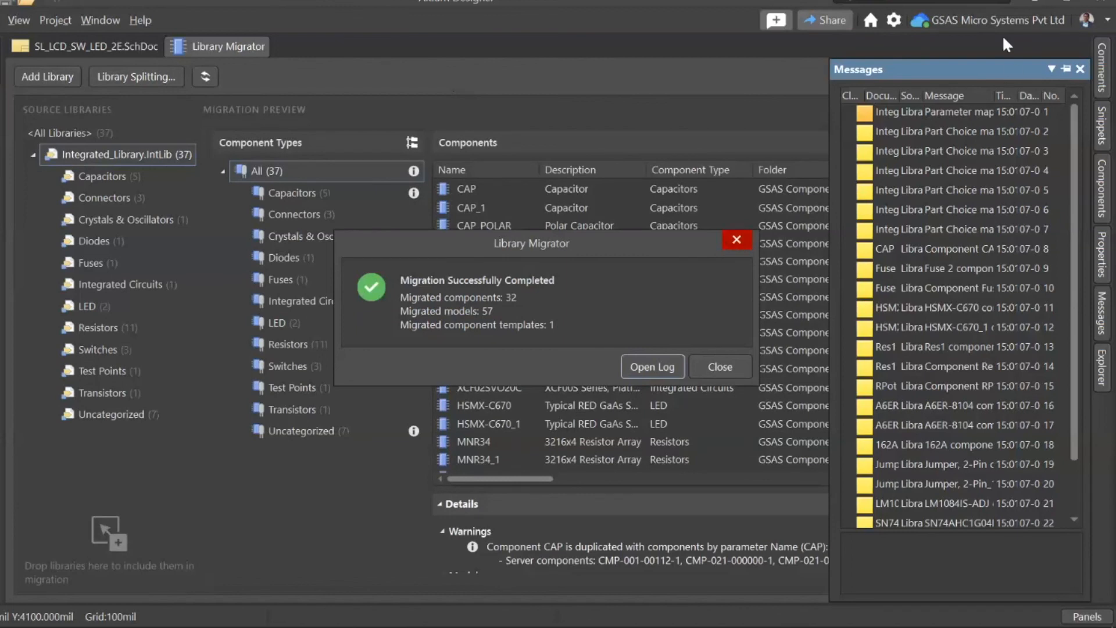
{"action": "left_click", "coordinate": [736, 241]}
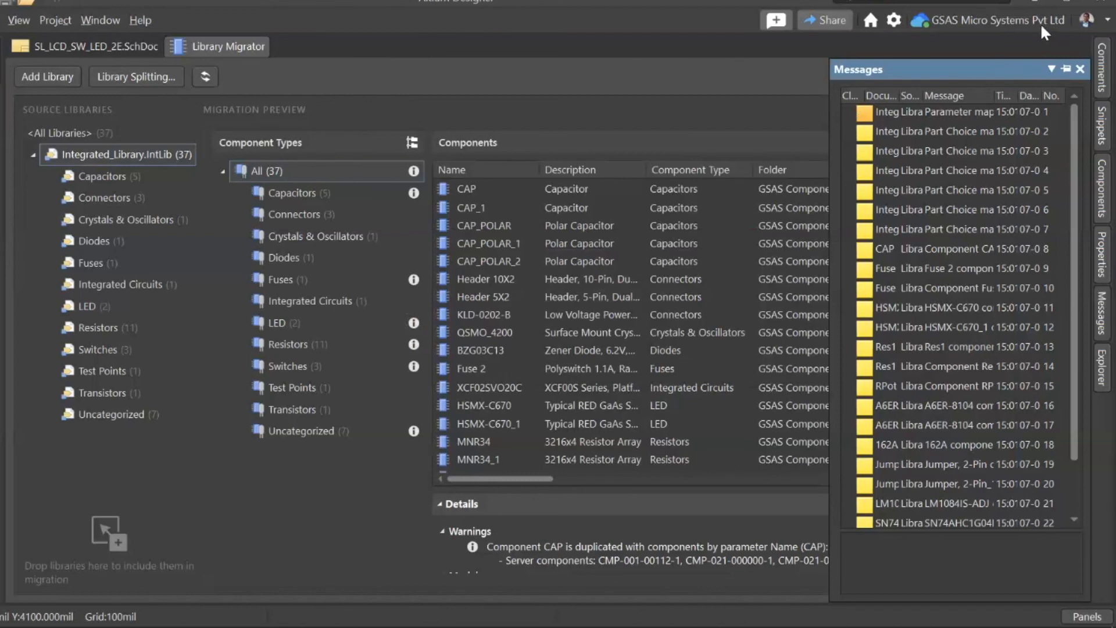
Step: Open the server Explorer as a large floating window and show the Transistors folder under GSAS Components
{"action": "left_click", "coordinate": [1082, 617]}
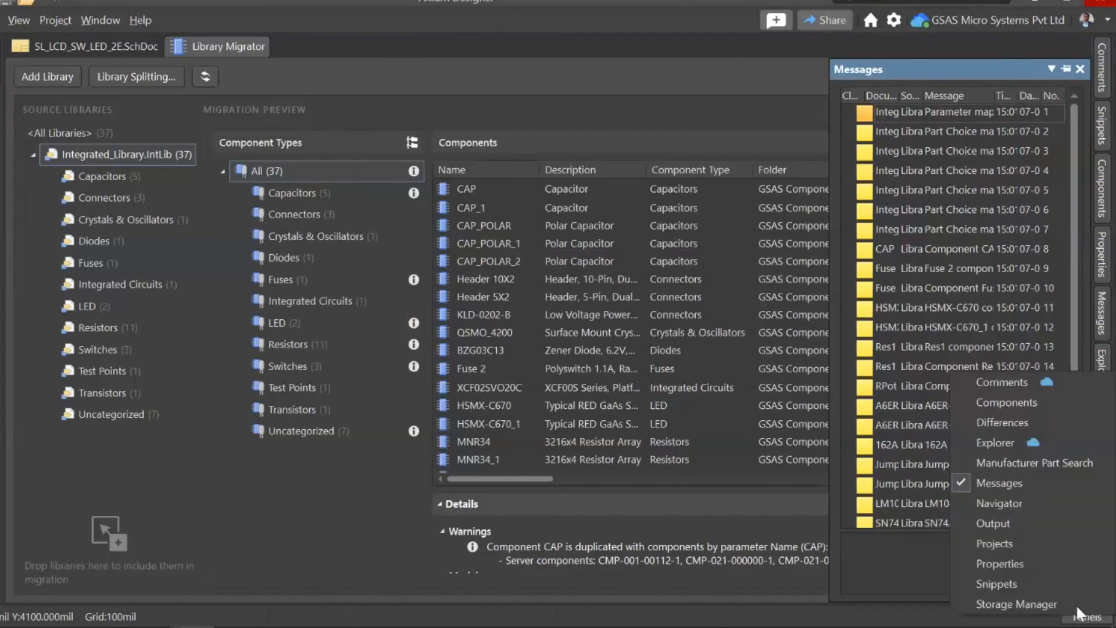
{"action": "left_click", "coordinate": [1008, 436]}
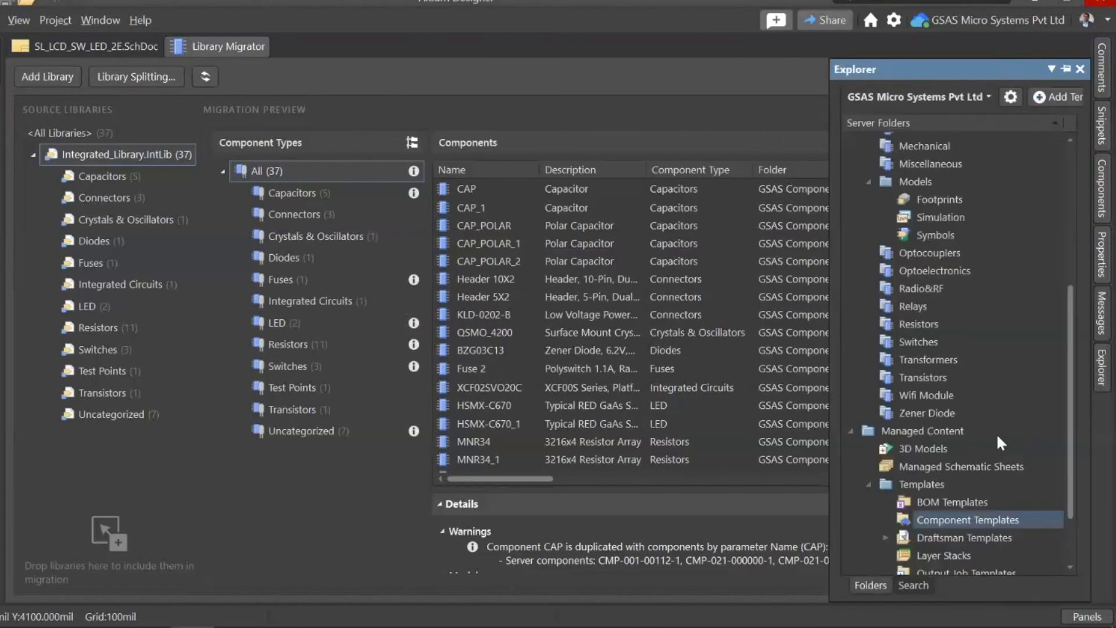
{"action": "double_click", "coordinate": [937, 67]}
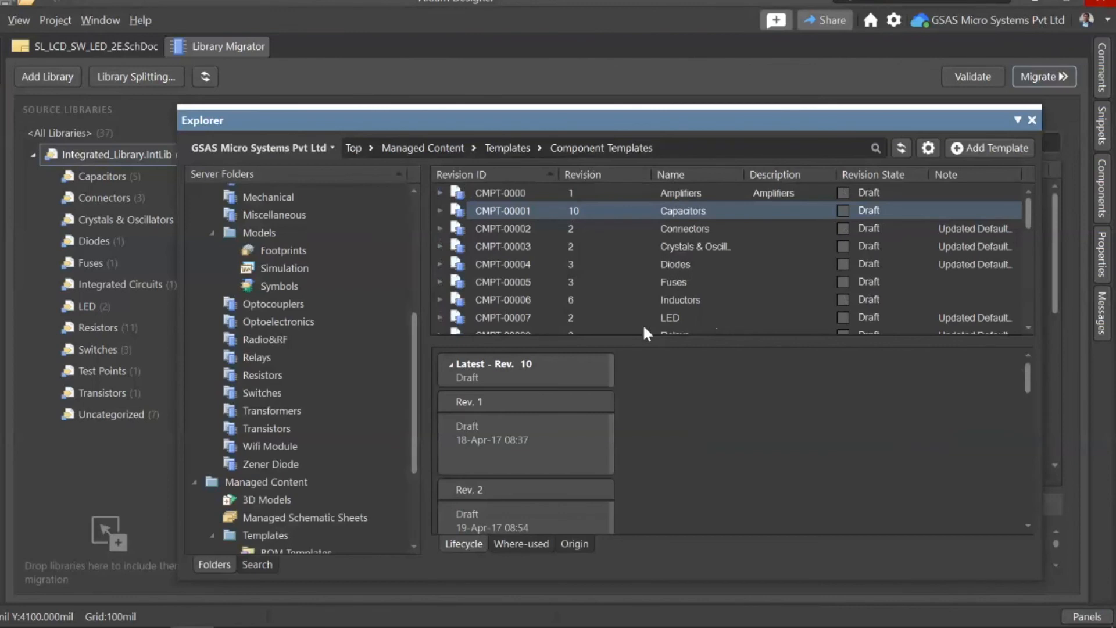
{"action": "scroll", "coordinate": [514, 307], "scroll_direction": "down", "scroll_amount": 6}
{"action": "scroll", "coordinate": [251, 256], "scroll_direction": "up", "scroll_amount": 5}
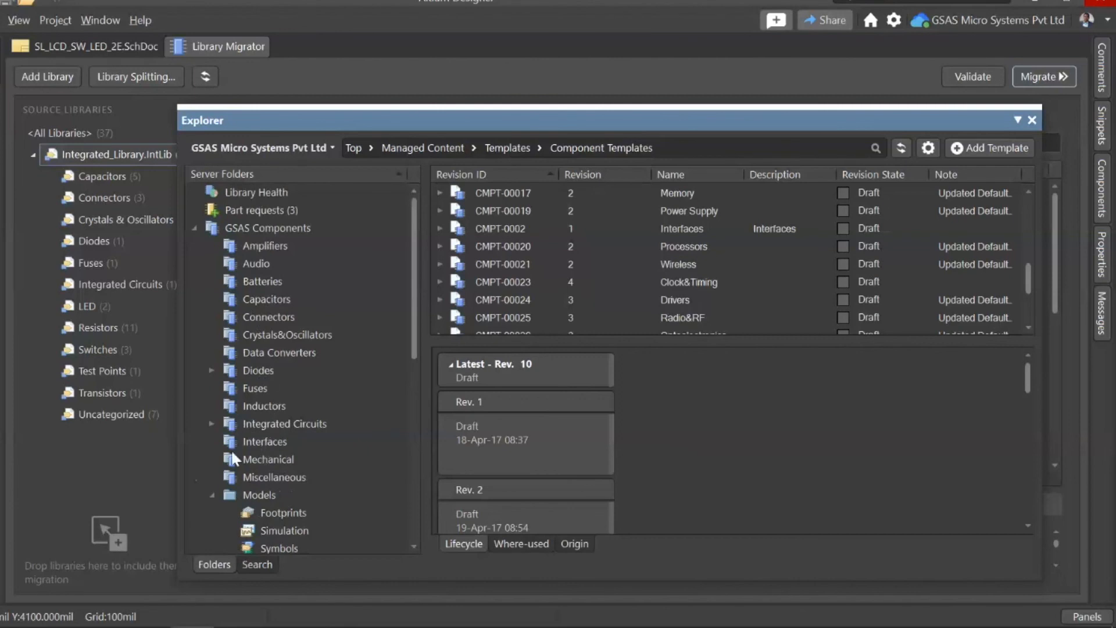
{"action": "scroll", "coordinate": [233, 459], "scroll_direction": "down", "scroll_amount": 5}
{"action": "left_click", "coordinate": [264, 424]}
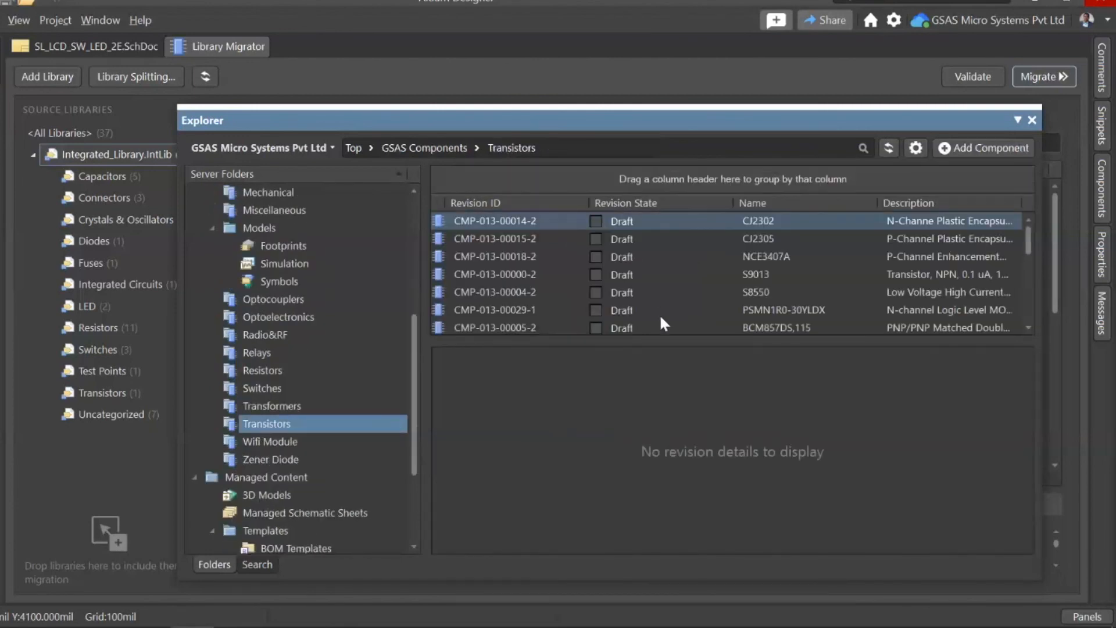
{"action": "scroll", "coordinate": [756, 317], "scroll_direction": "down", "scroll_amount": 1}
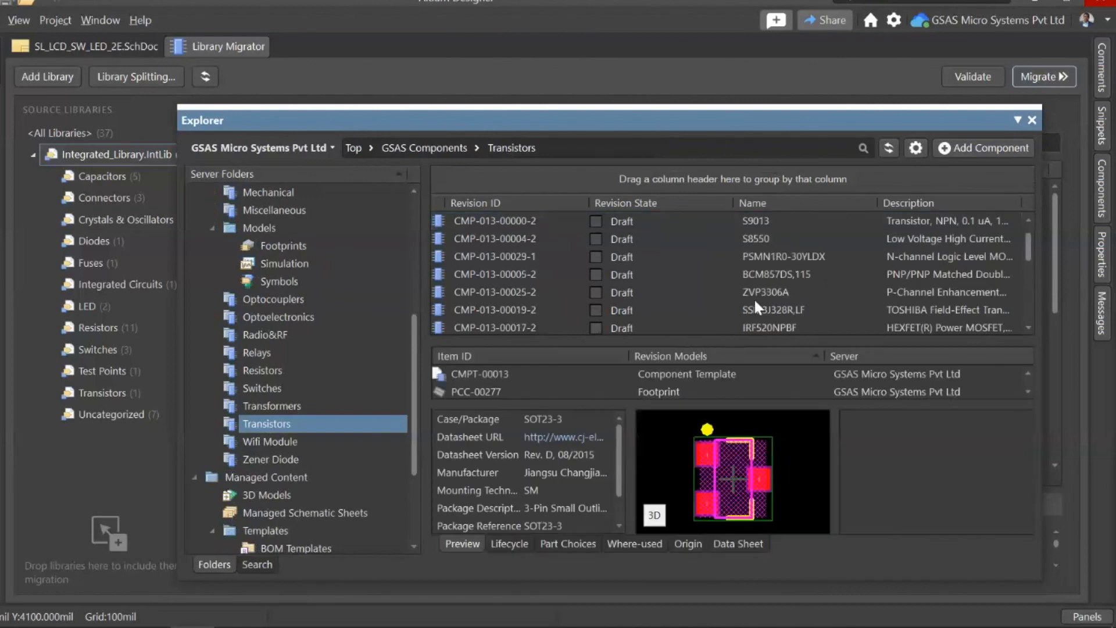
{"action": "left_click", "coordinate": [707, 290]}
{"action": "right_click", "coordinate": [707, 291]}
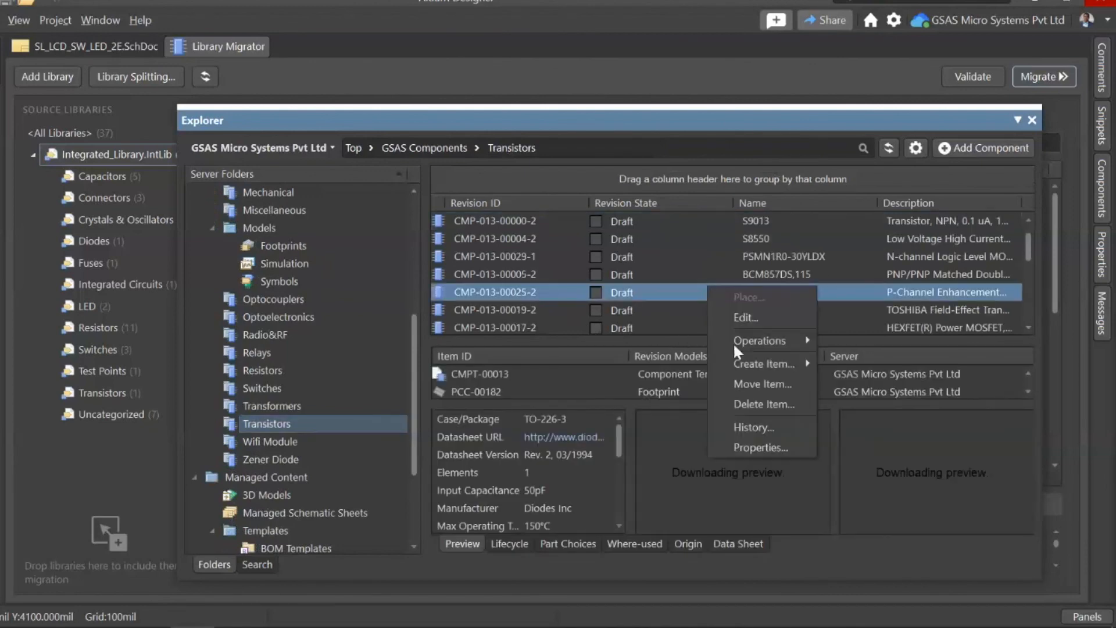
{"action": "mouse_move", "coordinate": [792, 343]}
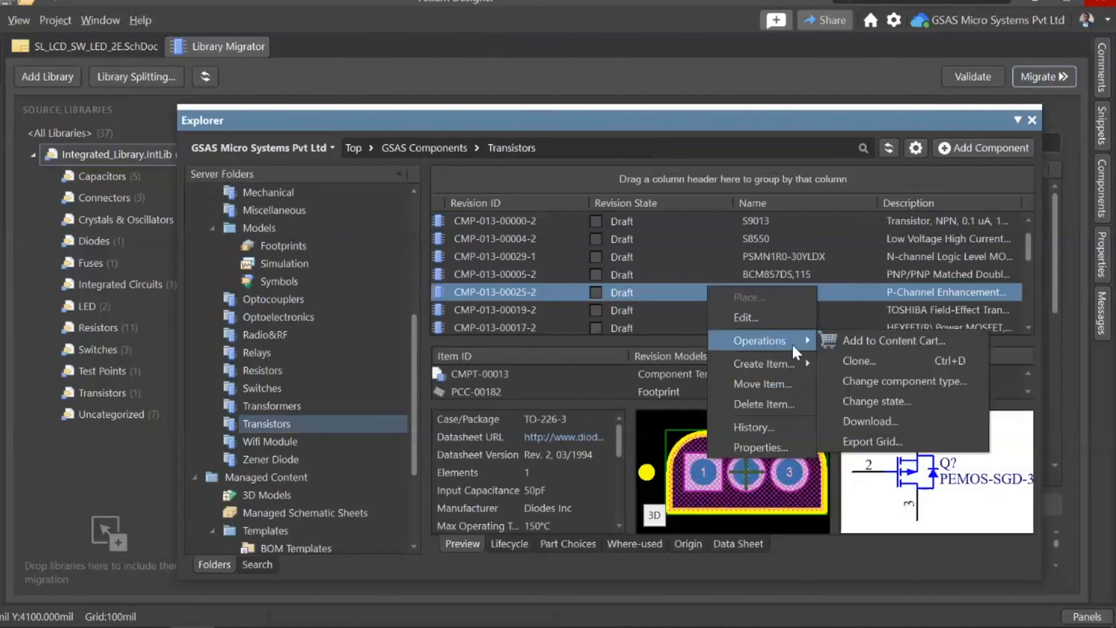
Step: Add the Release Date column to the Transistors component list
{"action": "right_click", "coordinate": [948, 200]}
{"action": "left_click", "coordinate": [1008, 209]}
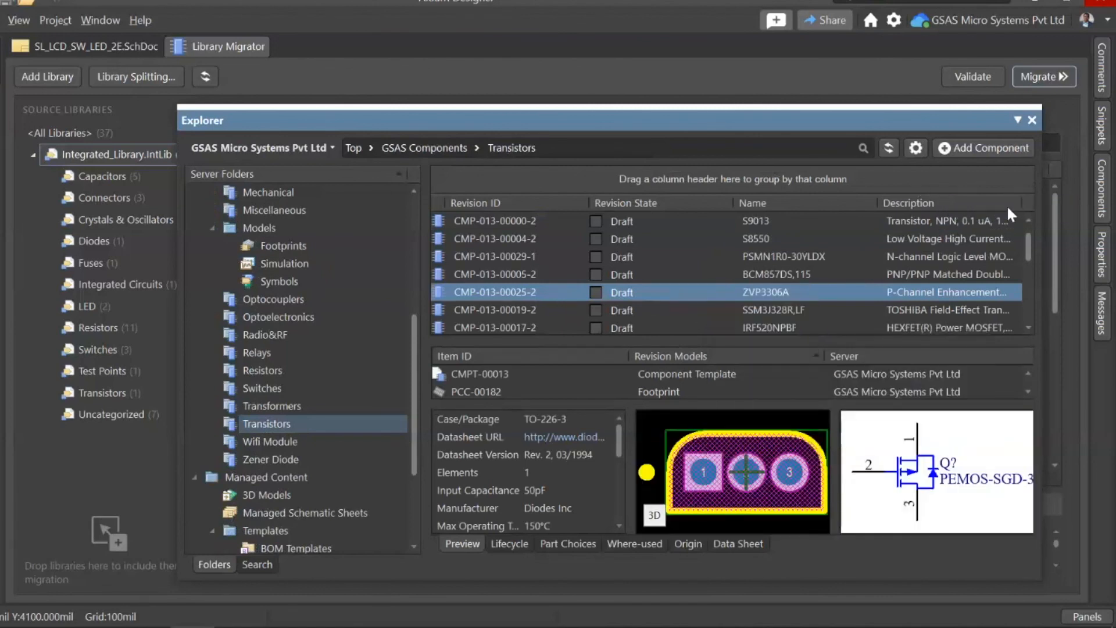
{"action": "scroll", "coordinate": [512, 404], "scroll_direction": "down", "scroll_amount": 12}
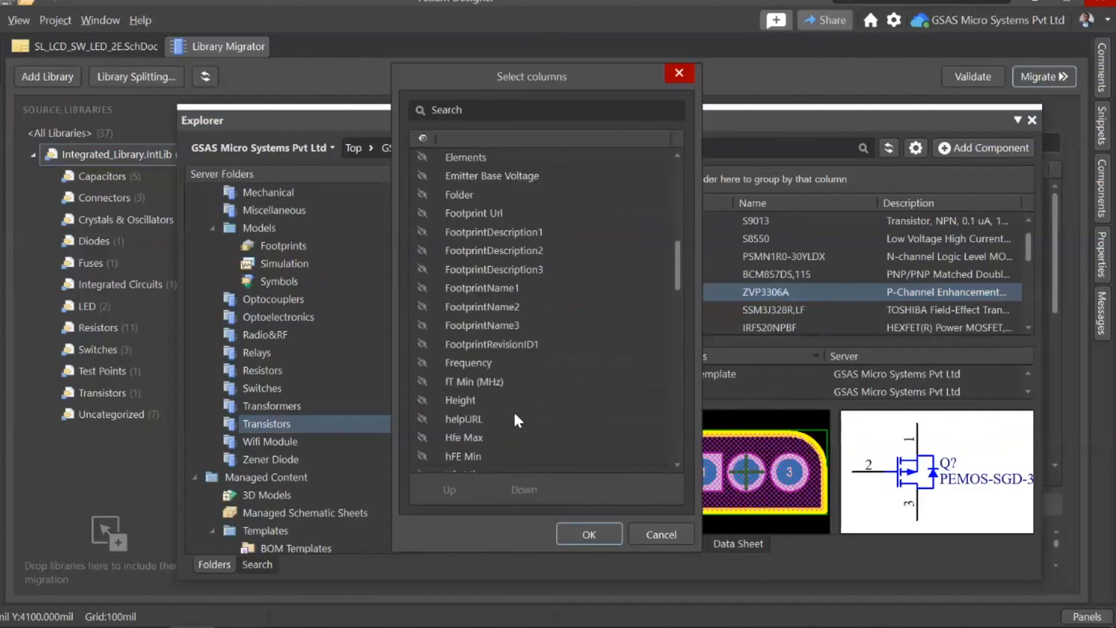
{"action": "scroll", "coordinate": [513, 410], "scroll_direction": "down", "scroll_amount": 10}
{"action": "scroll", "coordinate": [514, 409], "scroll_direction": "up", "scroll_amount": 7}
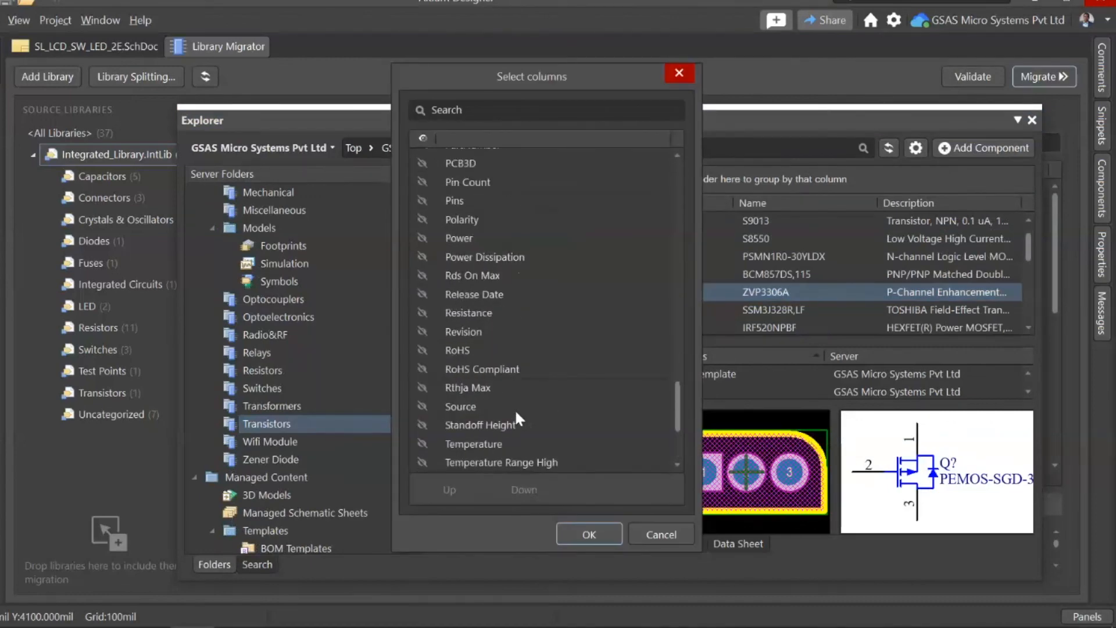
{"action": "left_click", "coordinate": [422, 350]}
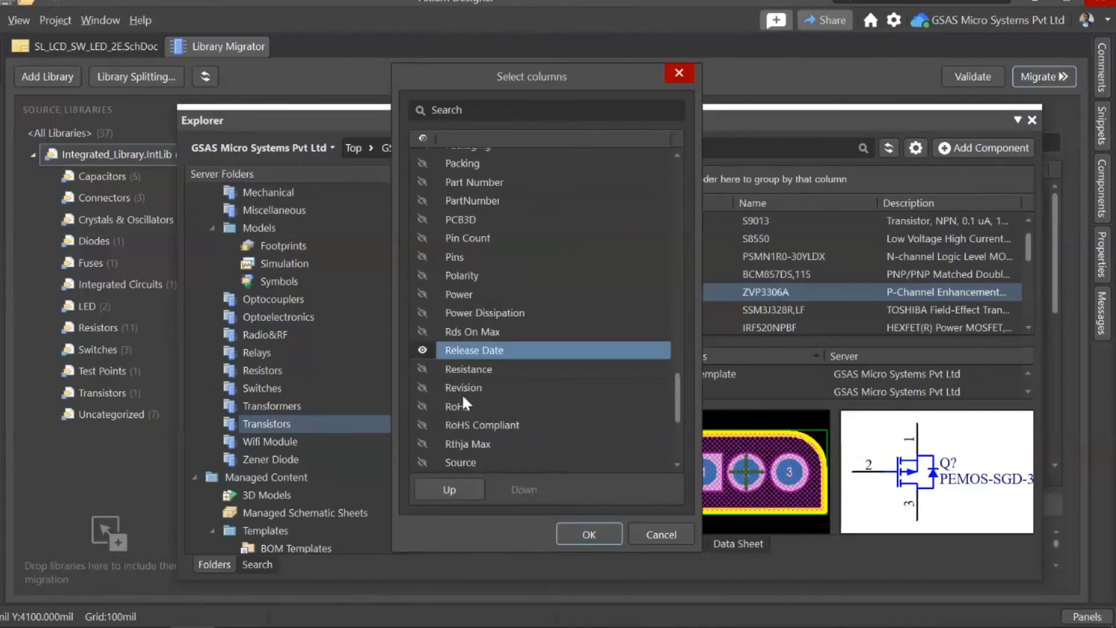
{"action": "left_click", "coordinate": [584, 533]}
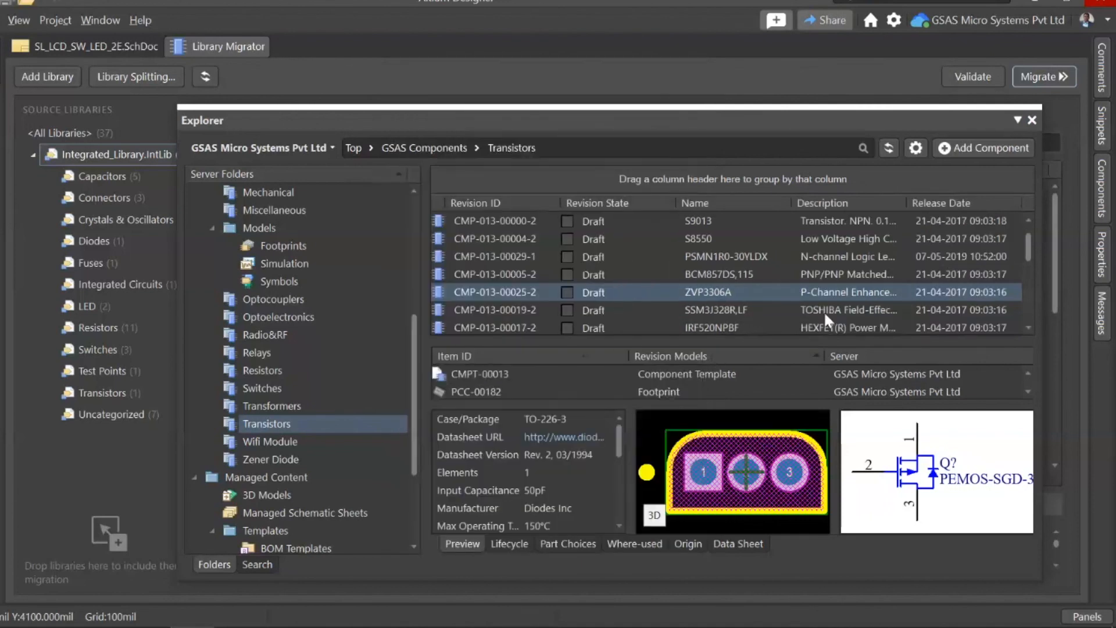
Step: Find the migrated 2N7002 transistor and inspect its preview, lifecycle and part choices
{"action": "scroll", "coordinate": [940, 278], "scroll_direction": "down", "scroll_amount": 5}
{"action": "scroll", "coordinate": [1032, 312], "scroll_direction": "down", "scroll_amount": 5}
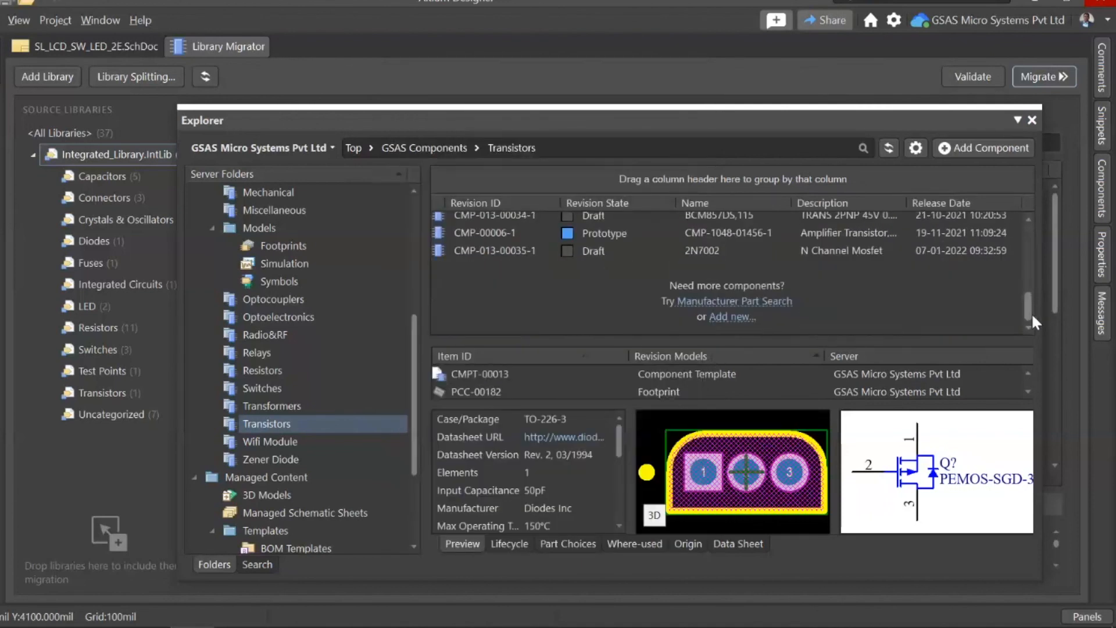
{"action": "left_click", "coordinate": [519, 252]}
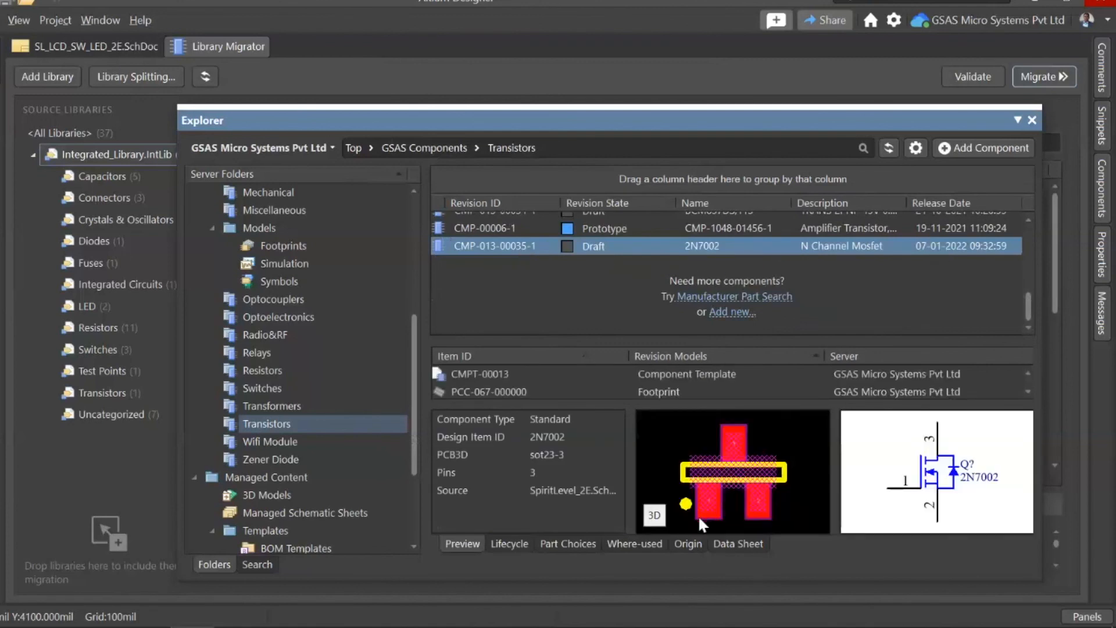
{"action": "left_click", "coordinate": [510, 544]}
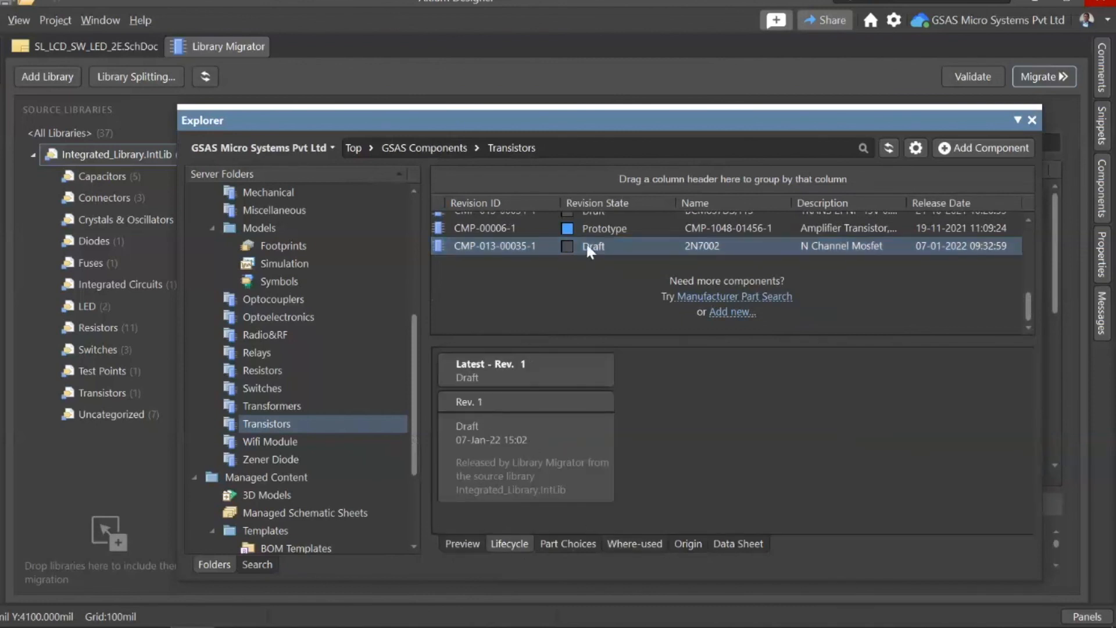
{"action": "left_click", "coordinate": [582, 543]}
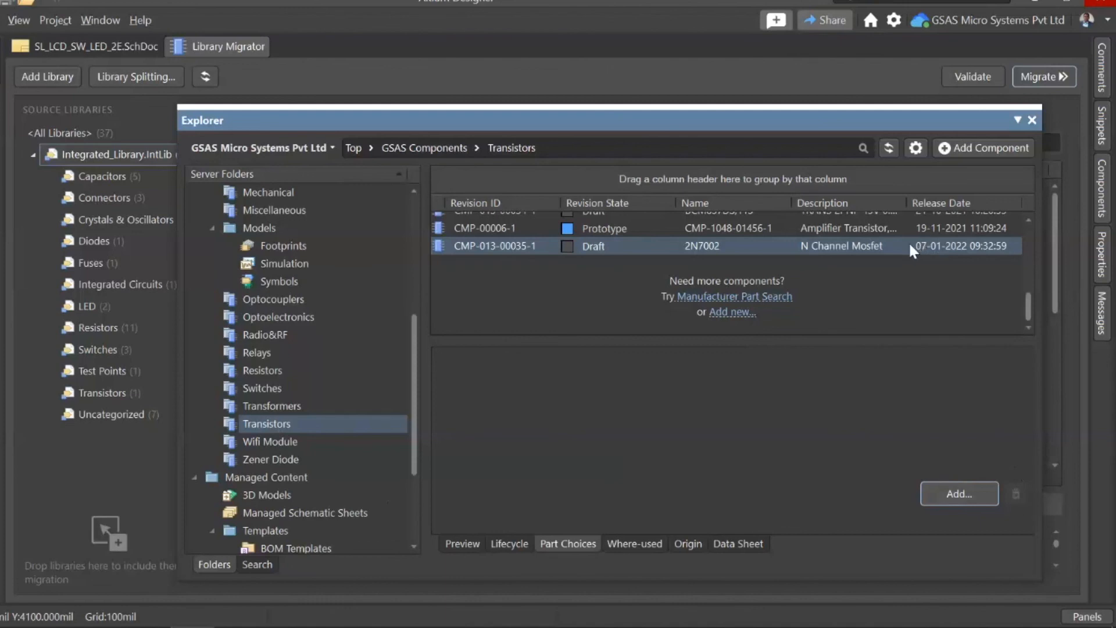
Step: Try the migration again without continuing past the violations, and examine its validation entries in the widened Messages list
{"action": "left_click", "coordinate": [1032, 120]}
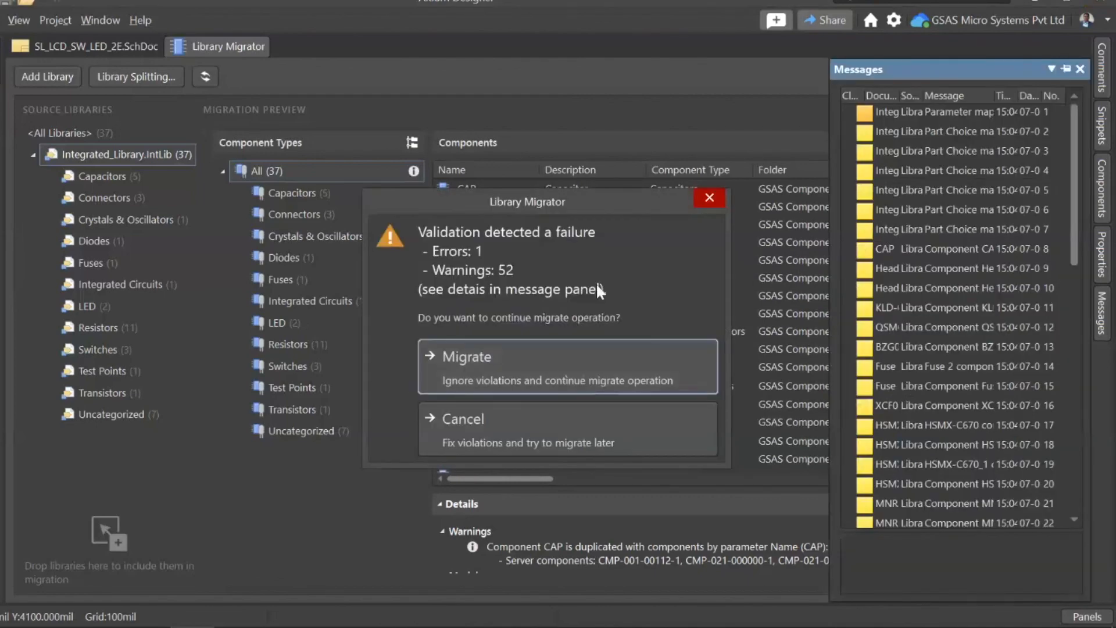
{"action": "left_click", "coordinate": [709, 198]}
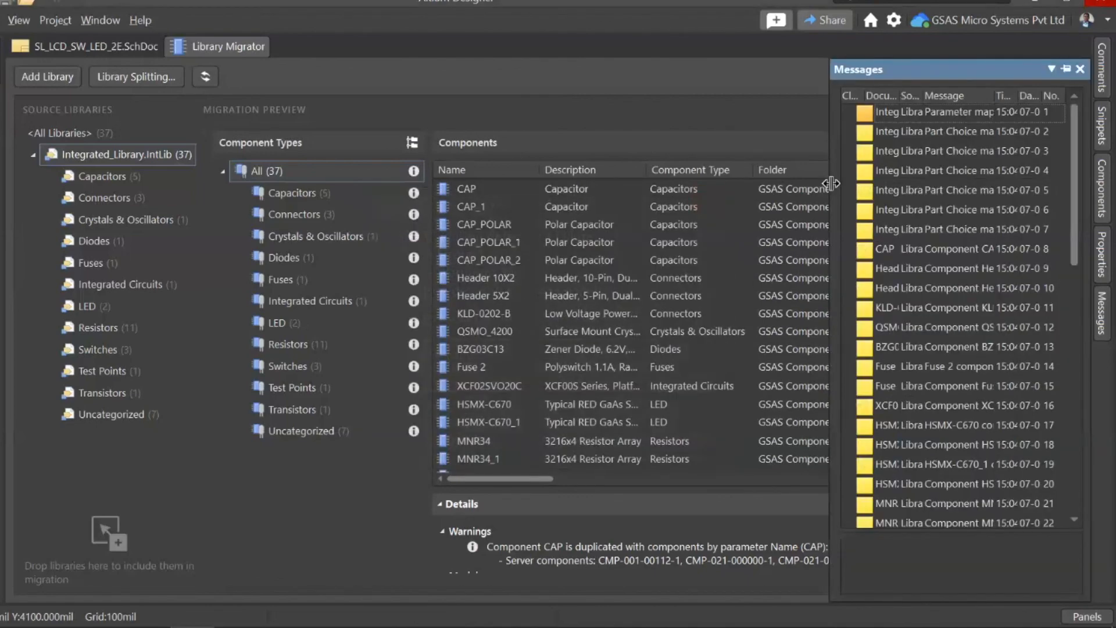
{"action": "left_click_drag", "start_coordinate": [831, 183], "coordinate": [440, 254]}
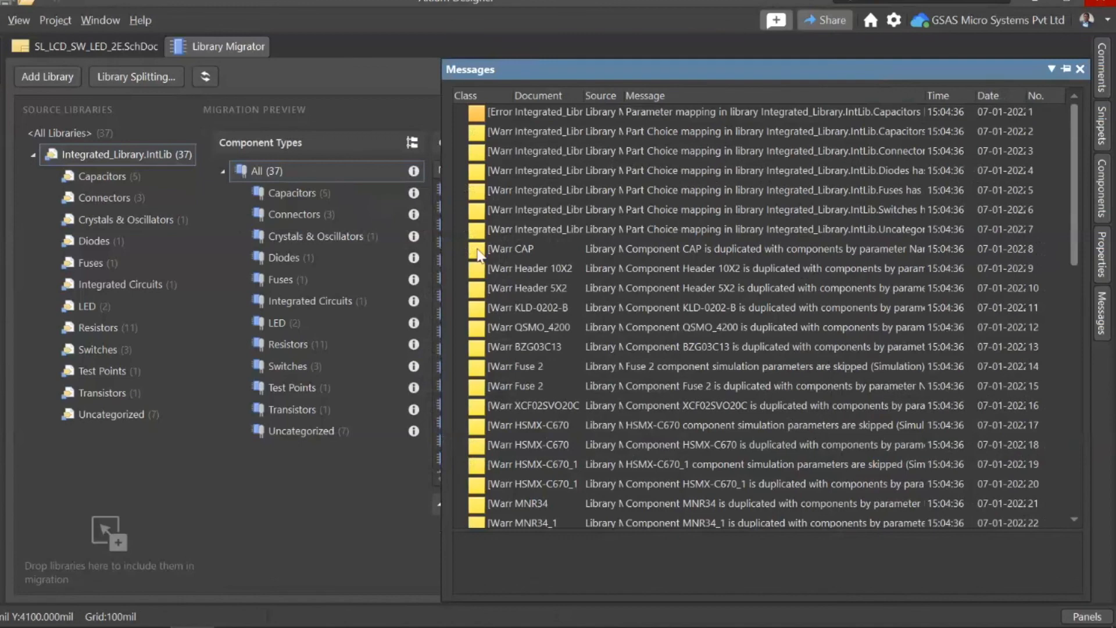
{"action": "left_click_drag", "start_coordinate": [442, 272], "coordinate": [205, 272]}
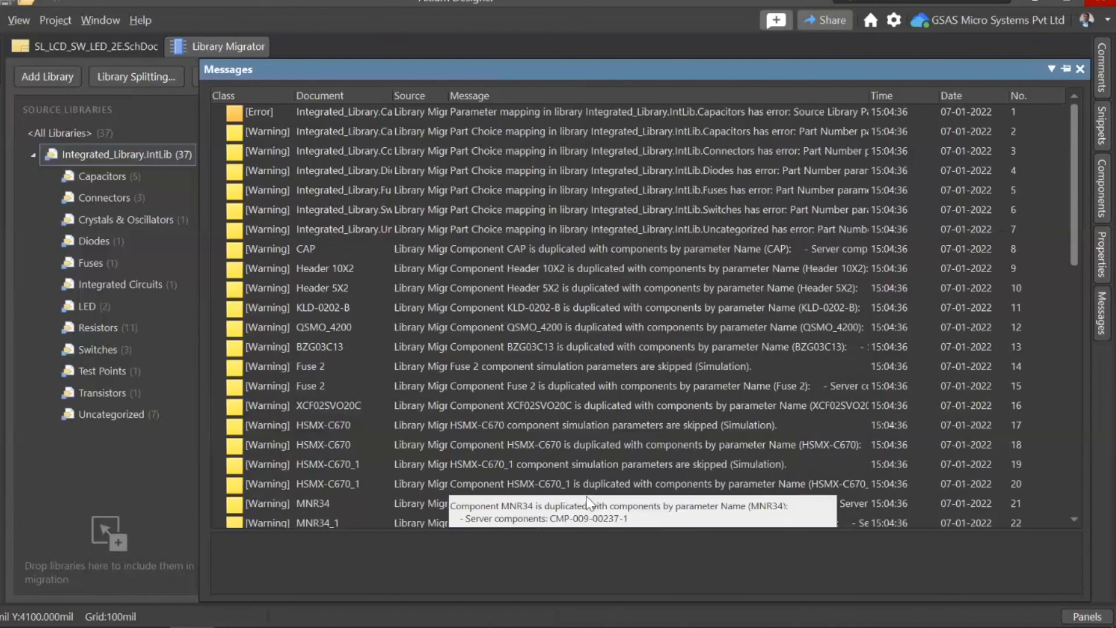
{"action": "scroll", "coordinate": [587, 497], "scroll_direction": "down", "scroll_amount": 8}
{"action": "scroll", "coordinate": [546, 290], "scroll_direction": "down", "scroll_amount": 3}
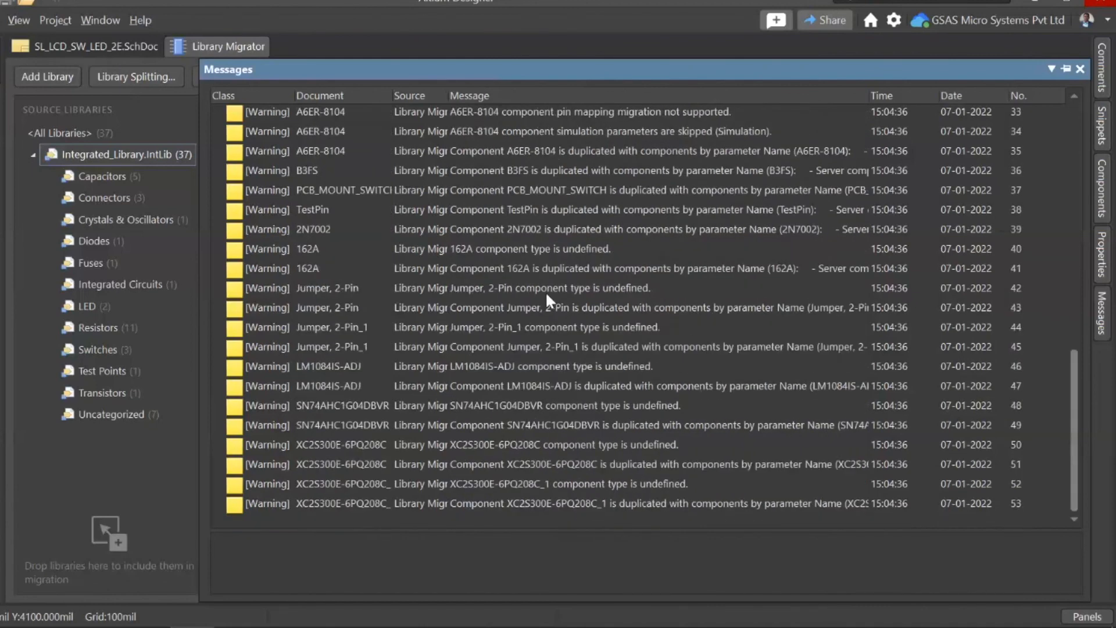
{"action": "scroll", "coordinate": [542, 358], "scroll_direction": "up", "scroll_amount": 5}
{"action": "scroll", "coordinate": [542, 358], "scroll_direction": "up", "scroll_amount": 6}
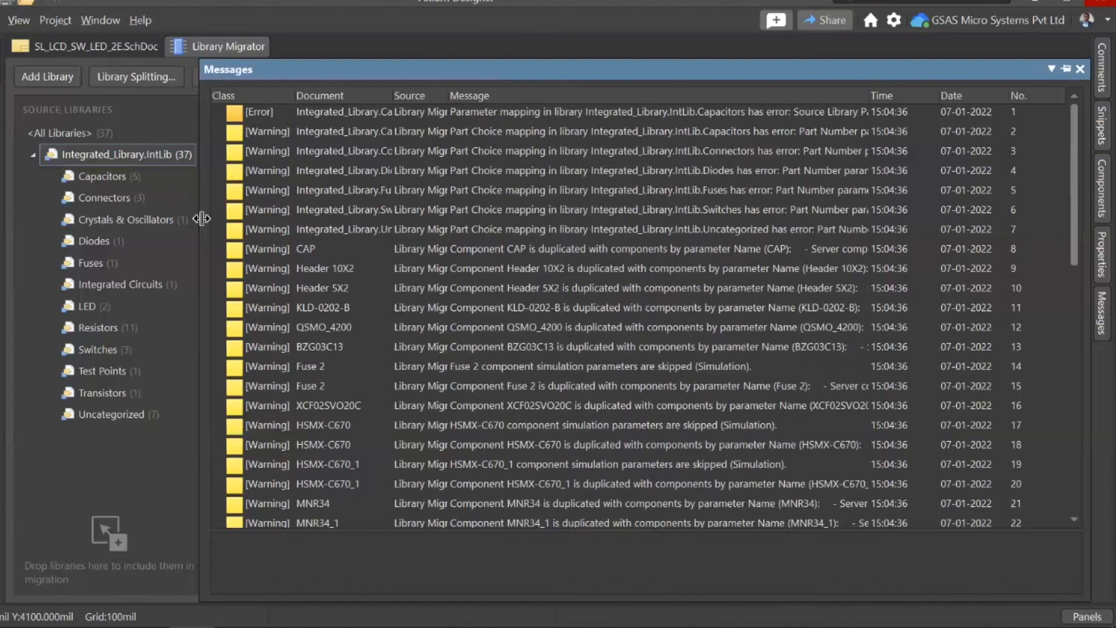
{"action": "left_click_drag", "start_coordinate": [708, 219], "coordinate": [707, 220]}
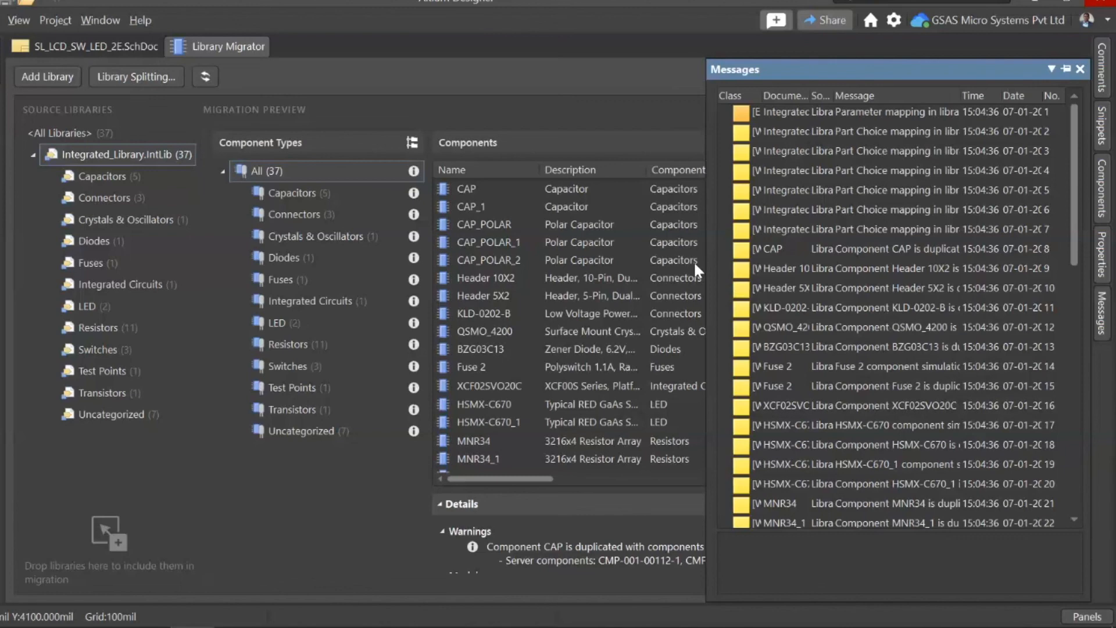
{"action": "key", "text": "alt+Tab"}
{"action": "key", "text": "alt+Tab"}
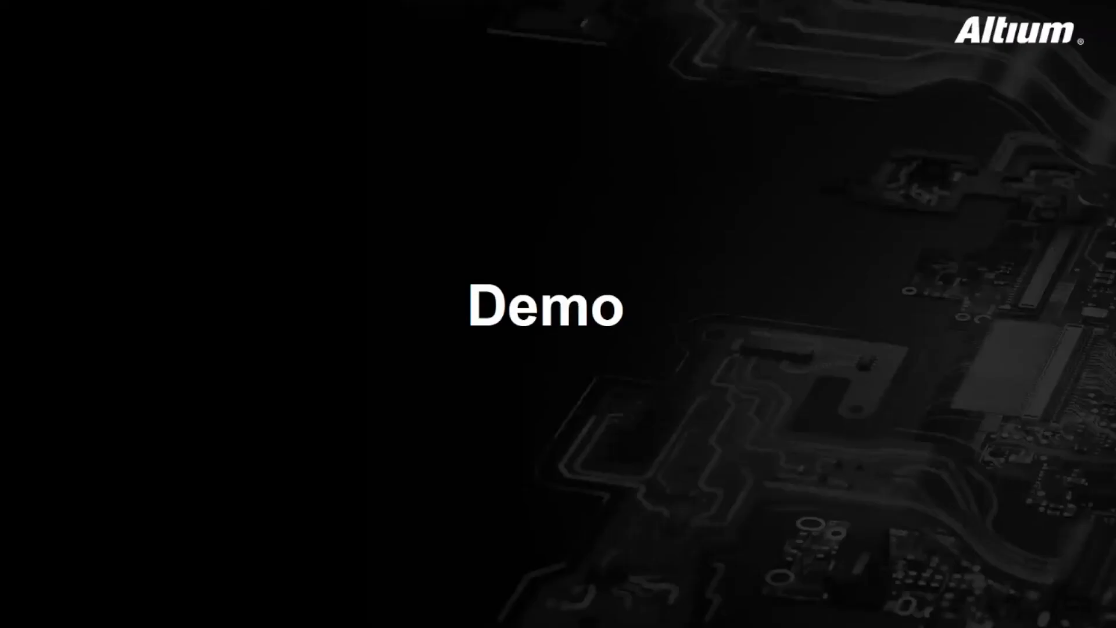
{"action": "key", "text": "Right"}
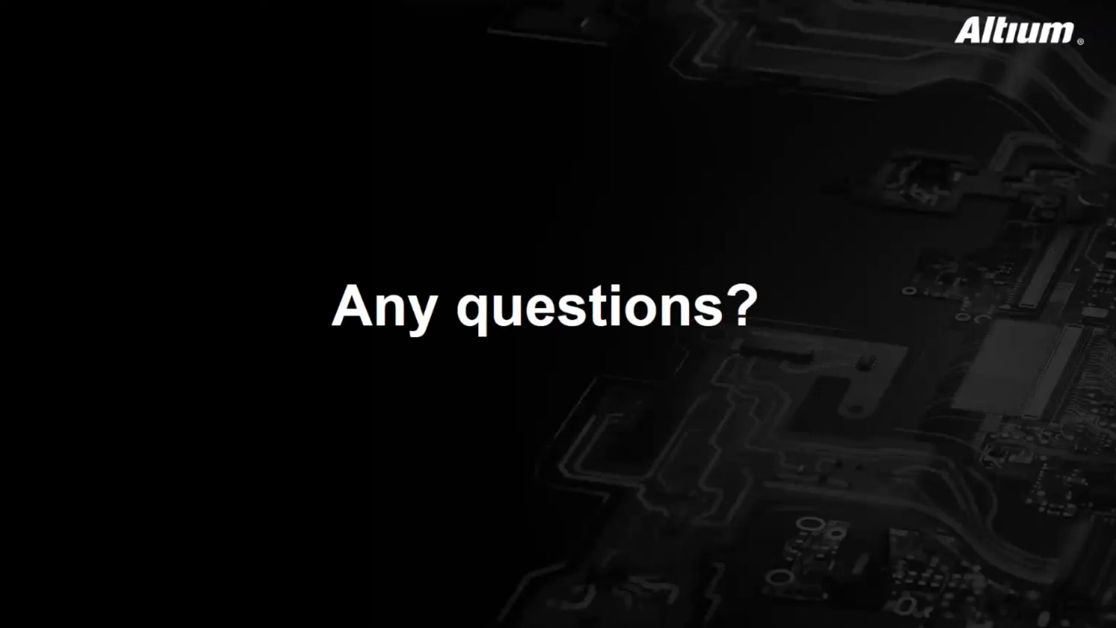